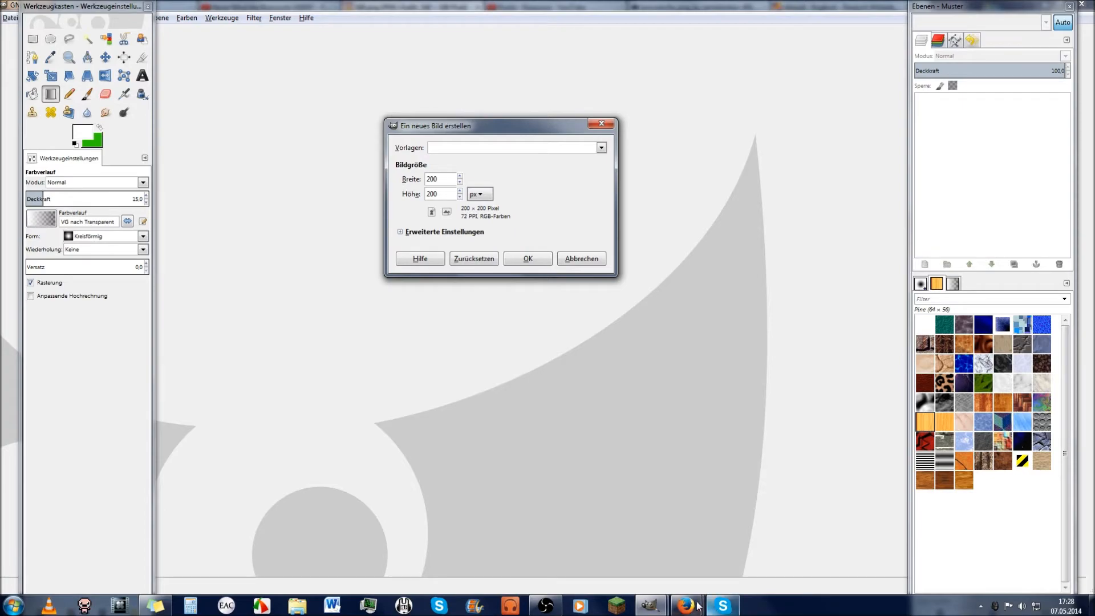
Step: Open the Overcast Network forums in a new Firefox tab and scroll down the avatar thread
left_click(626, 545)
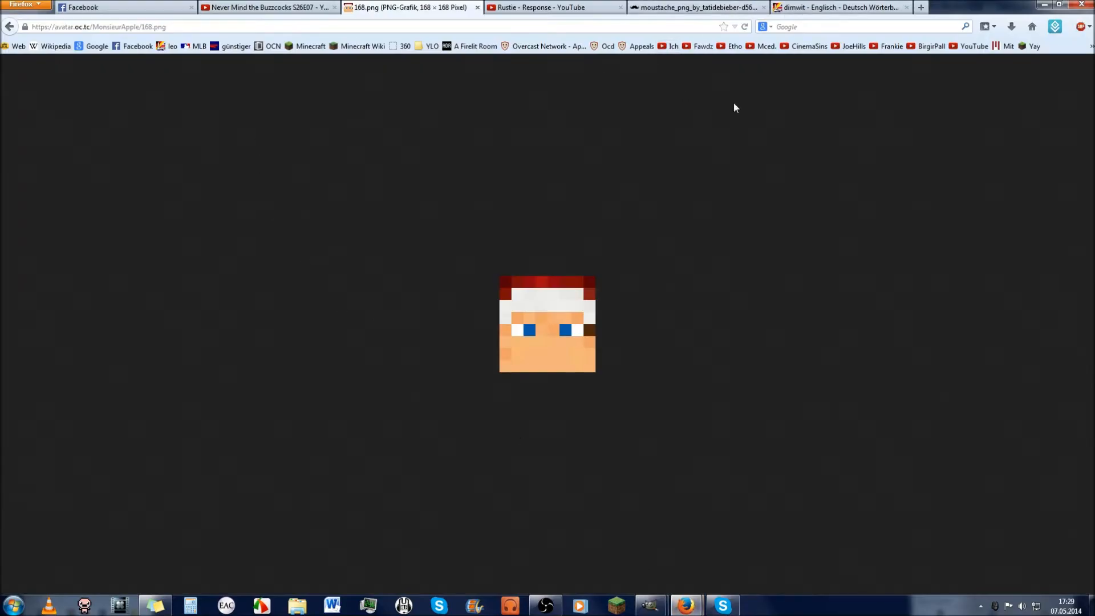
key("ctrl+t")
left_click(606, 46)
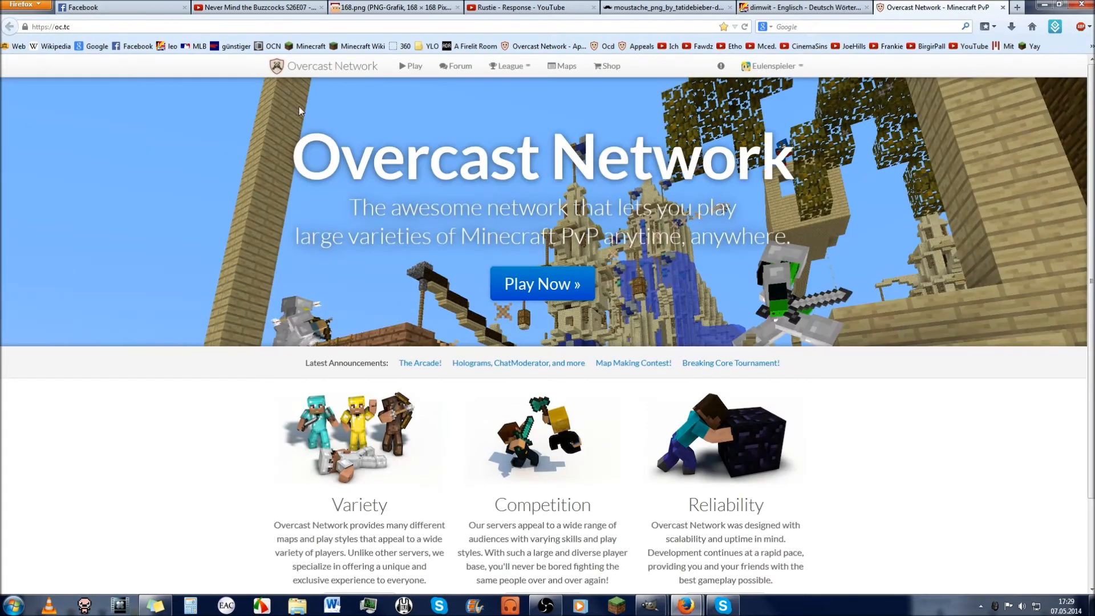
left_click(456, 66)
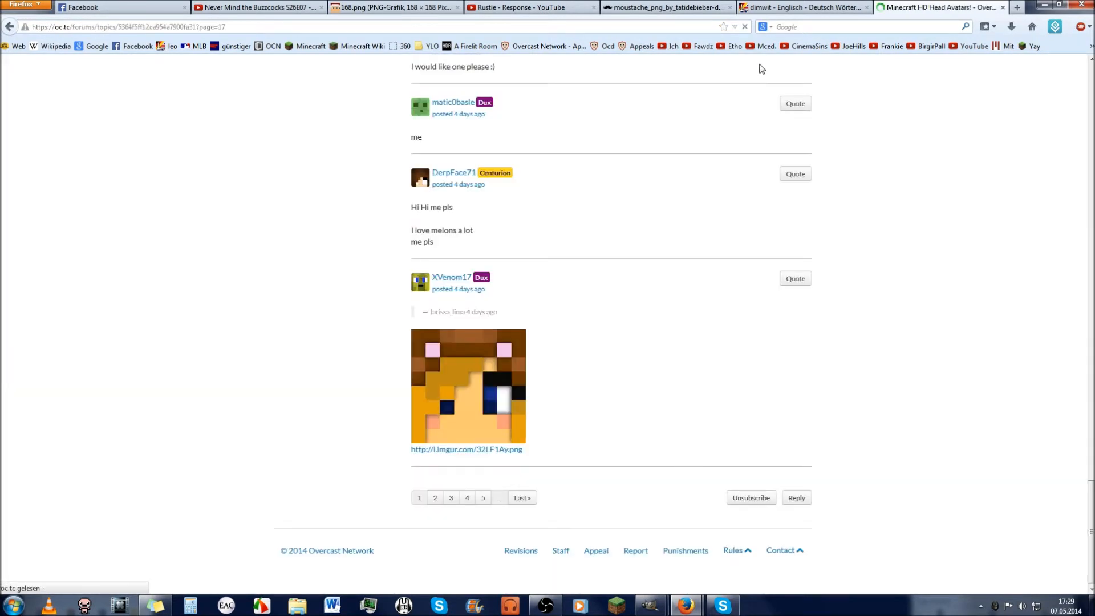
scroll(744, 213, "down", 20)
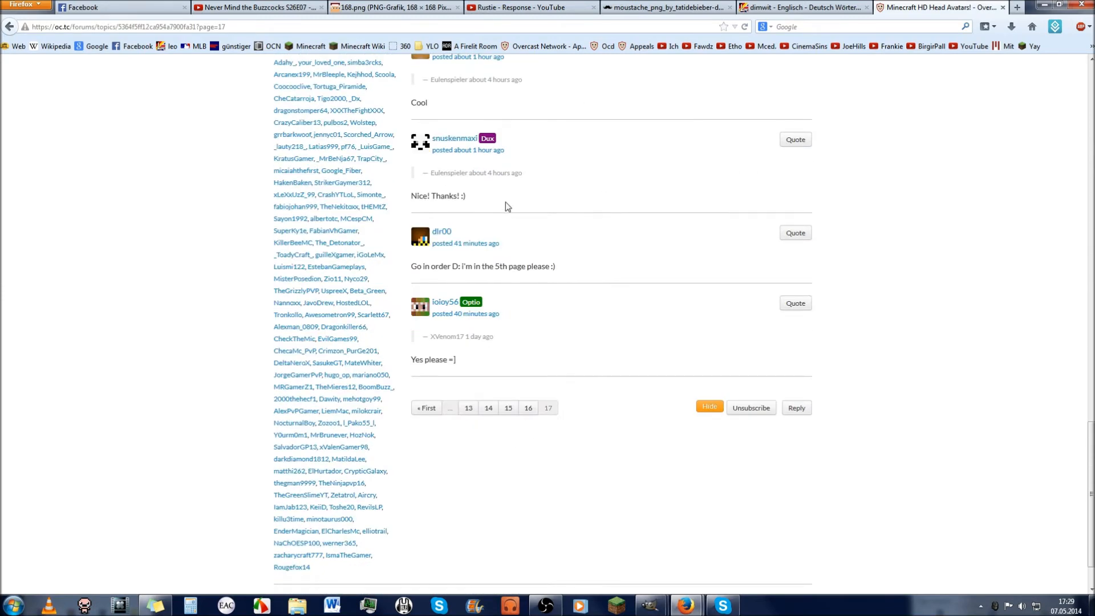
Step: Glance at GIMP, then return to Firefox and view the 168.png head image tab
mouse_move(650, 605)
left_click(634, 567)
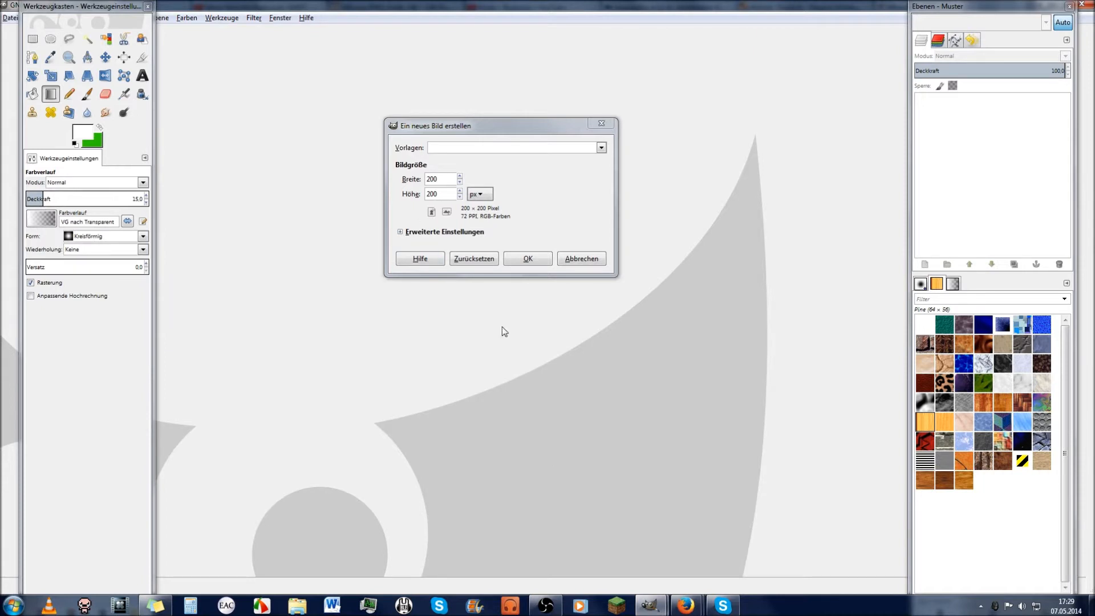
mouse_move(686, 604)
left_click(625, 542)
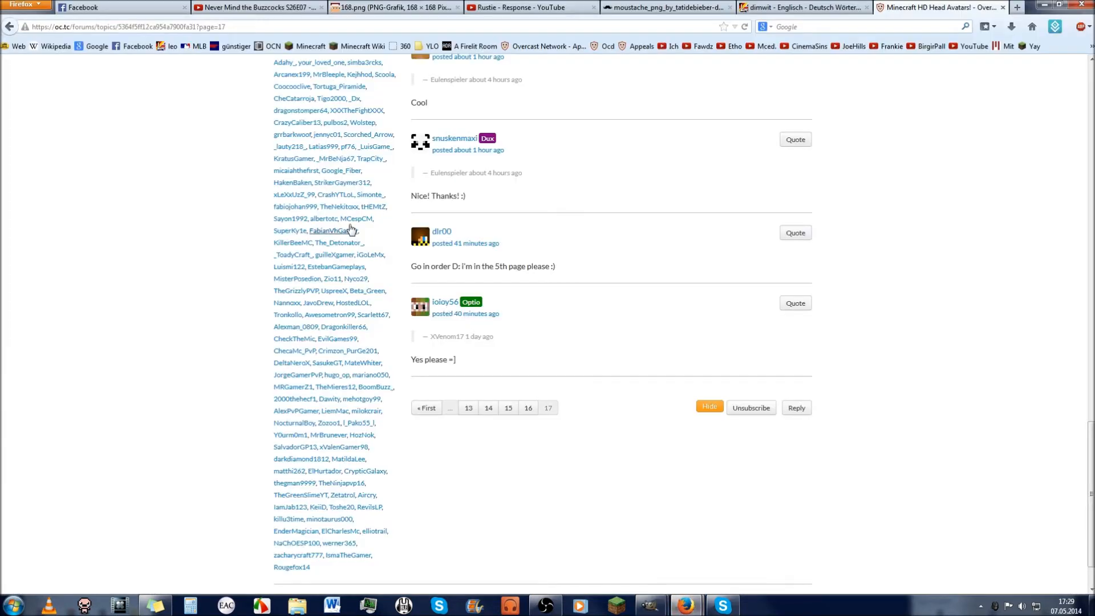
left_click(393, 5)
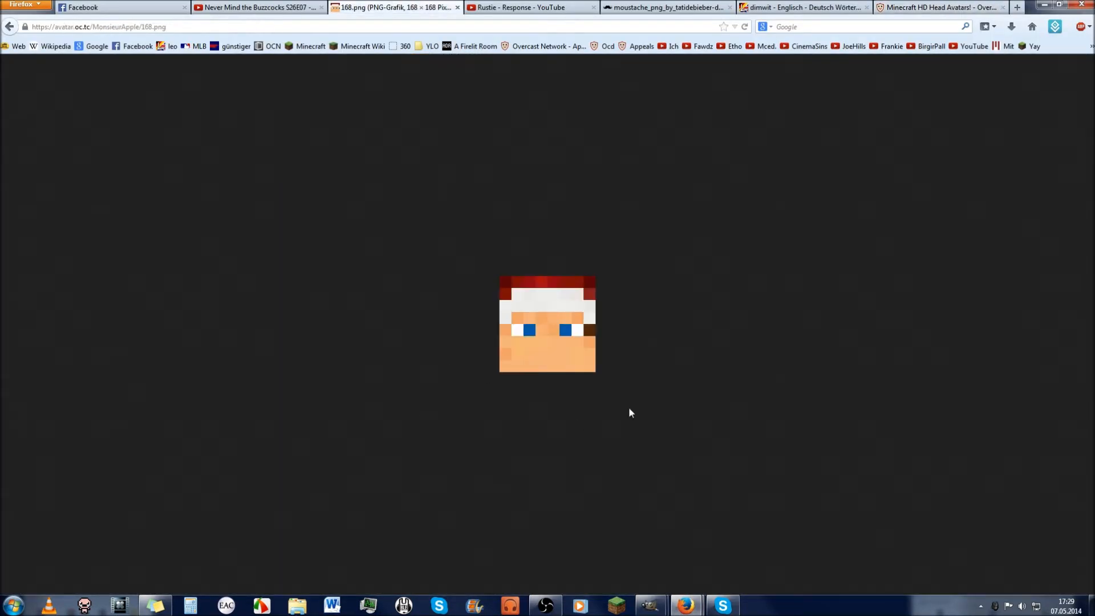
Step: Save the 168.png head image to the Desktop, replace the old copy, and show the desktop
right_click(545, 359)
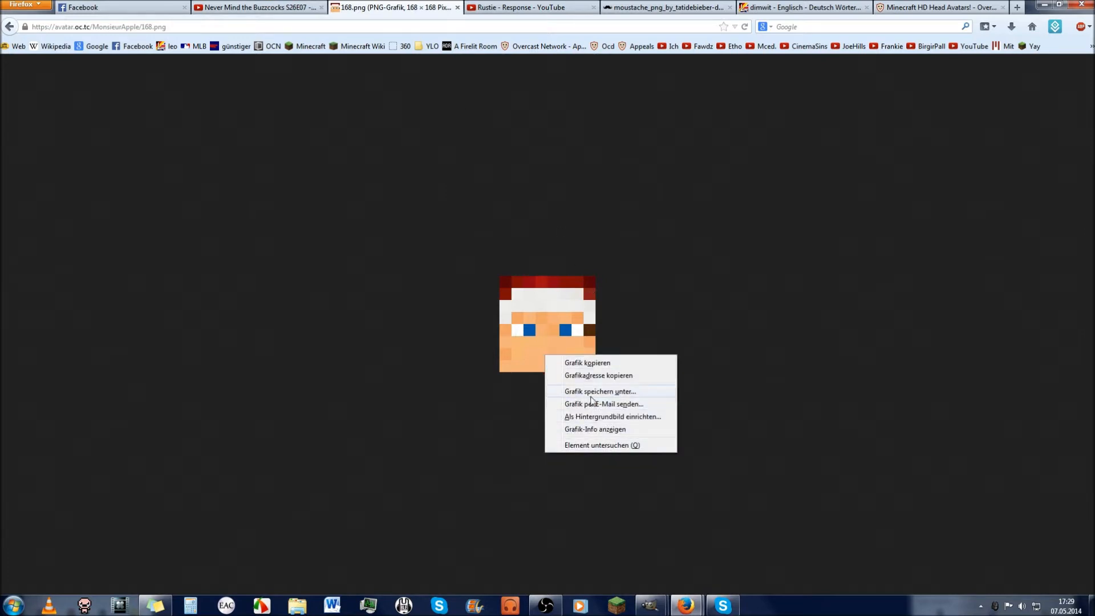
left_click(569, 392)
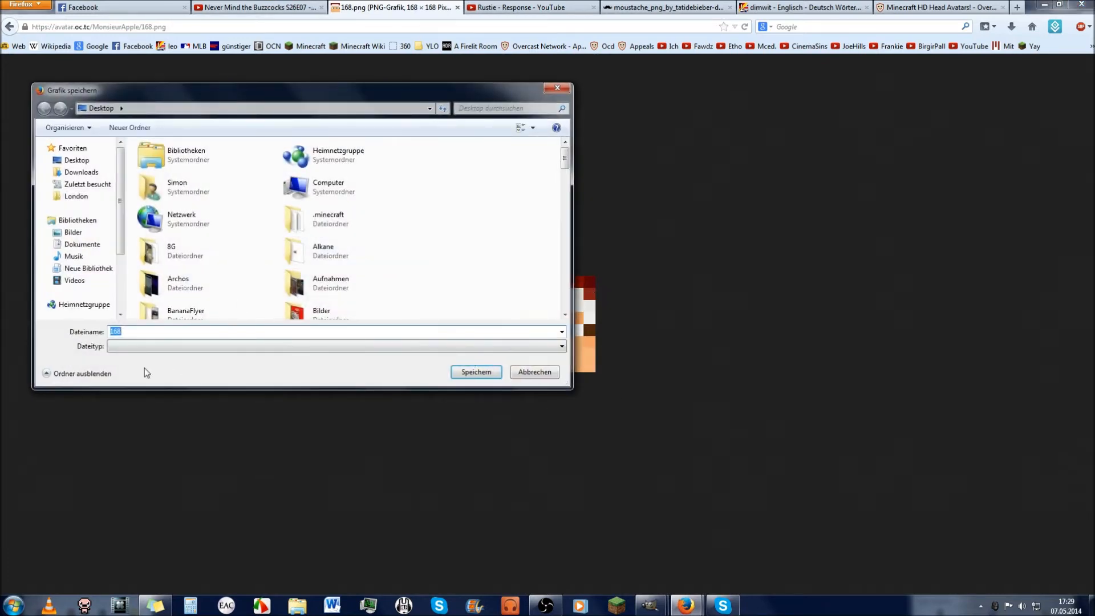
left_click(82, 162)
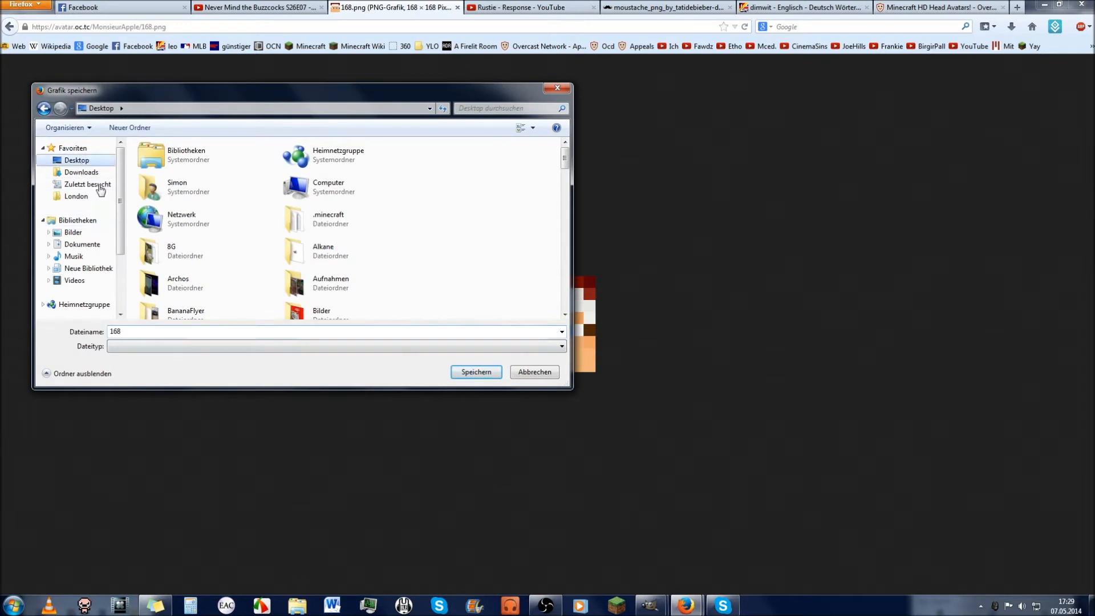
left_click(466, 371)
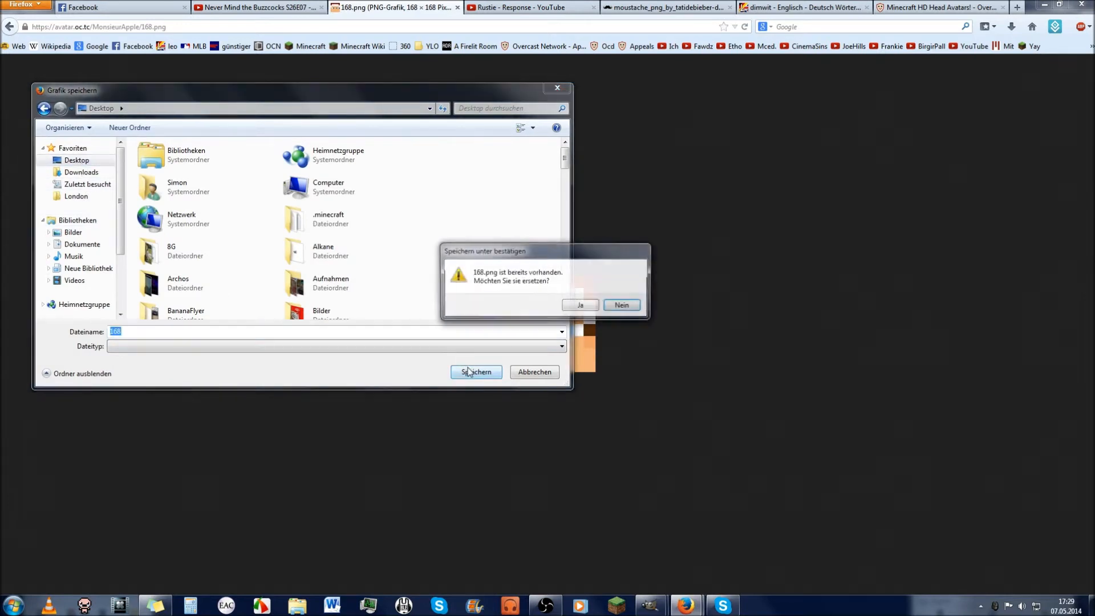
left_click(577, 306)
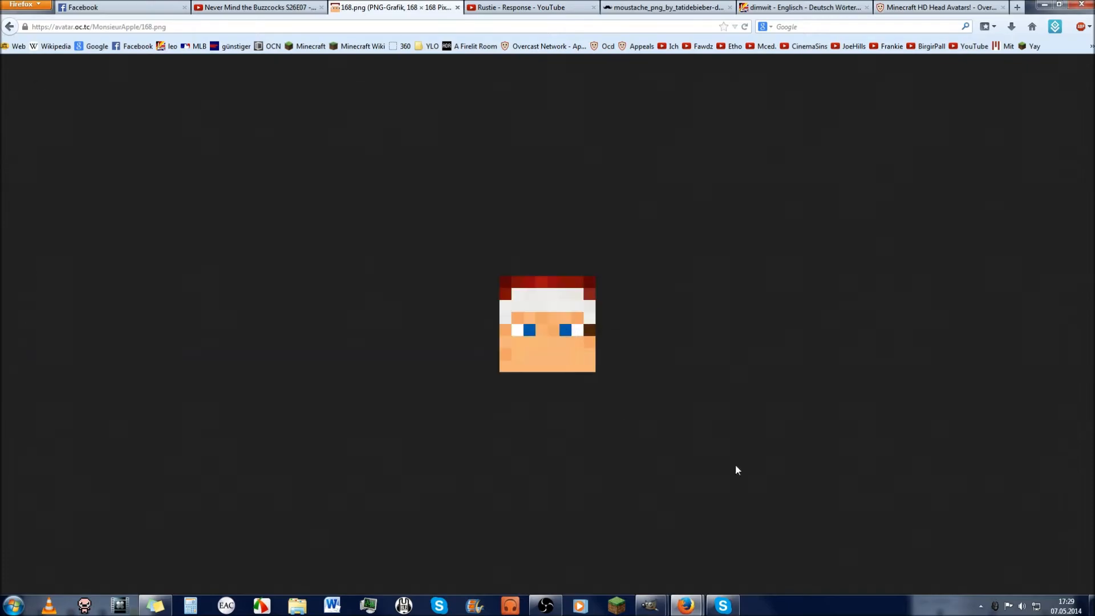
key("super+d")
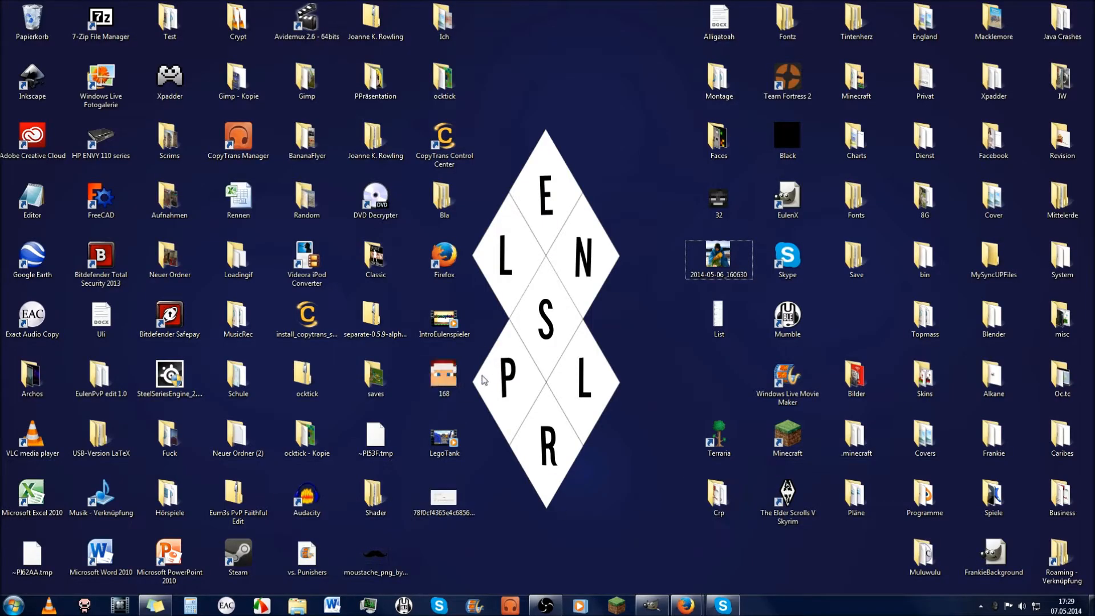
Step: Restore GIMP, move the toolbox and layers dock aside, and cancel the pending dialog
left_click(651, 606)
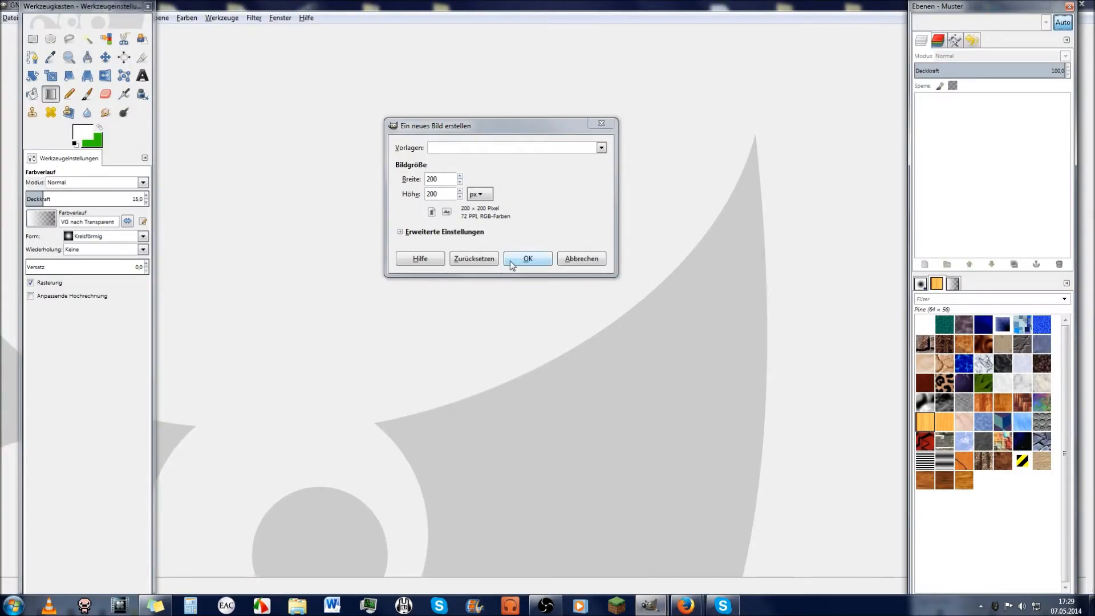
left_click_drag(69, 9, 85, 50)
left_click_drag(987, 9, 1002, 41)
left_click(600, 263)
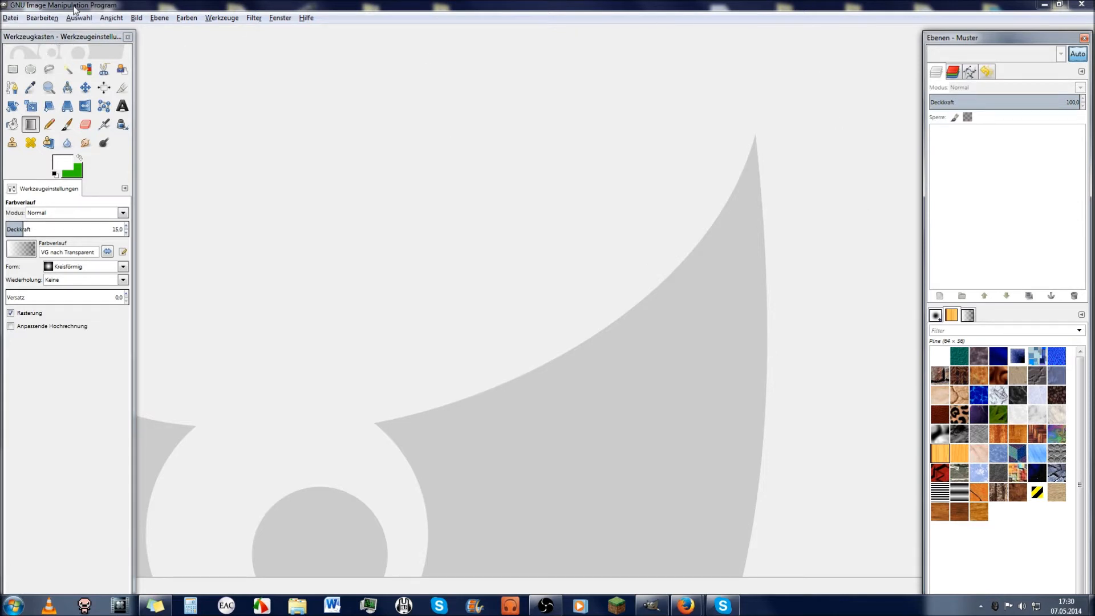
Step: Create a new 200×200 pixel image via Datei > Neu, keeping pixels as the unit
left_click(11, 19)
left_click(22, 32)
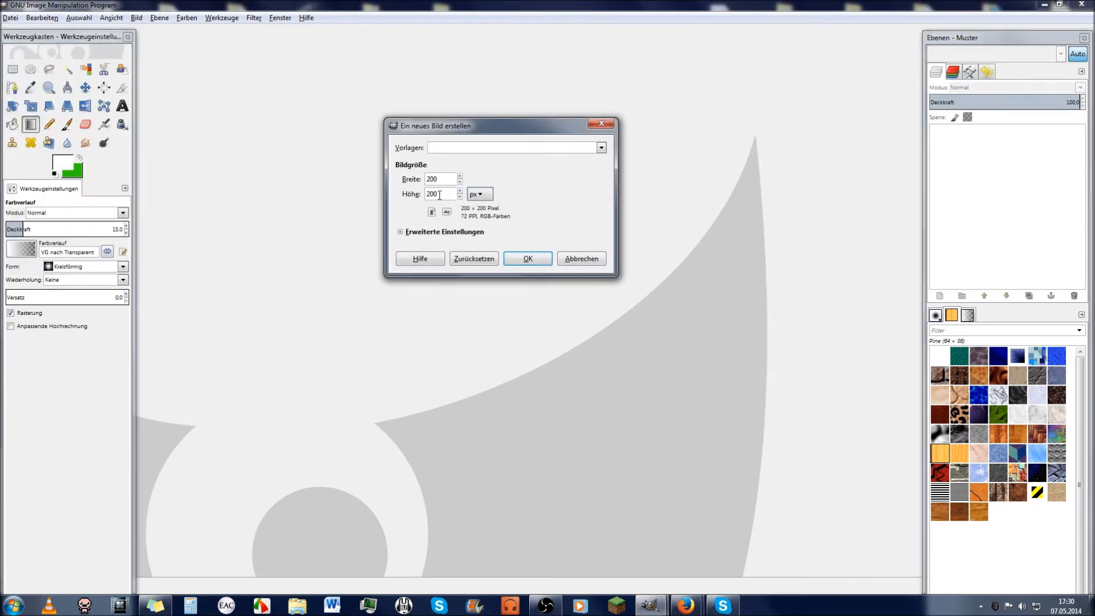
key("Tab")
left_click(479, 194)
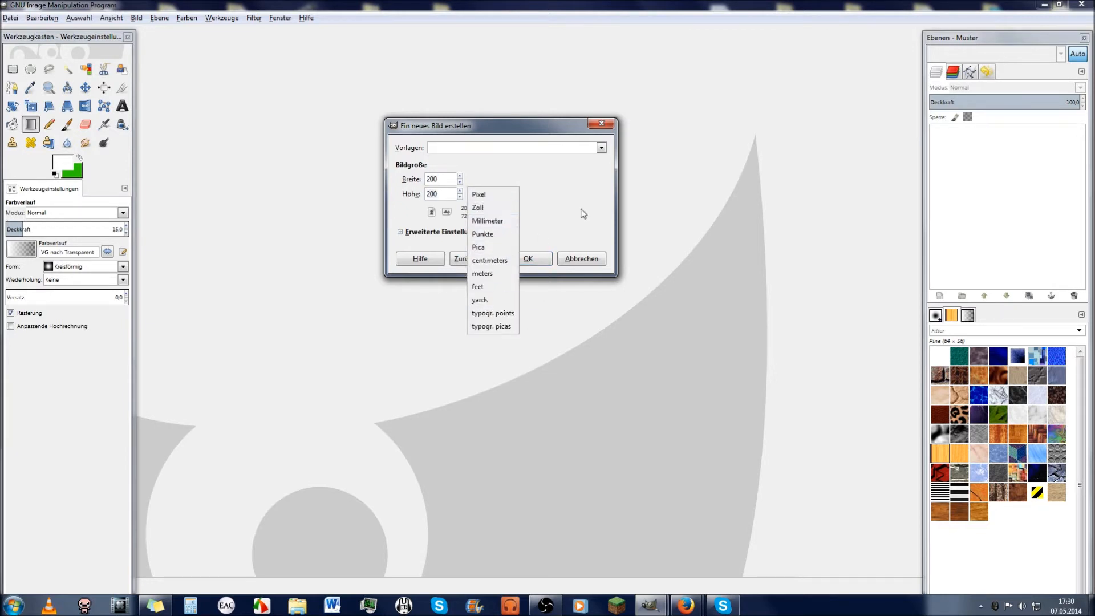
left_click(562, 215)
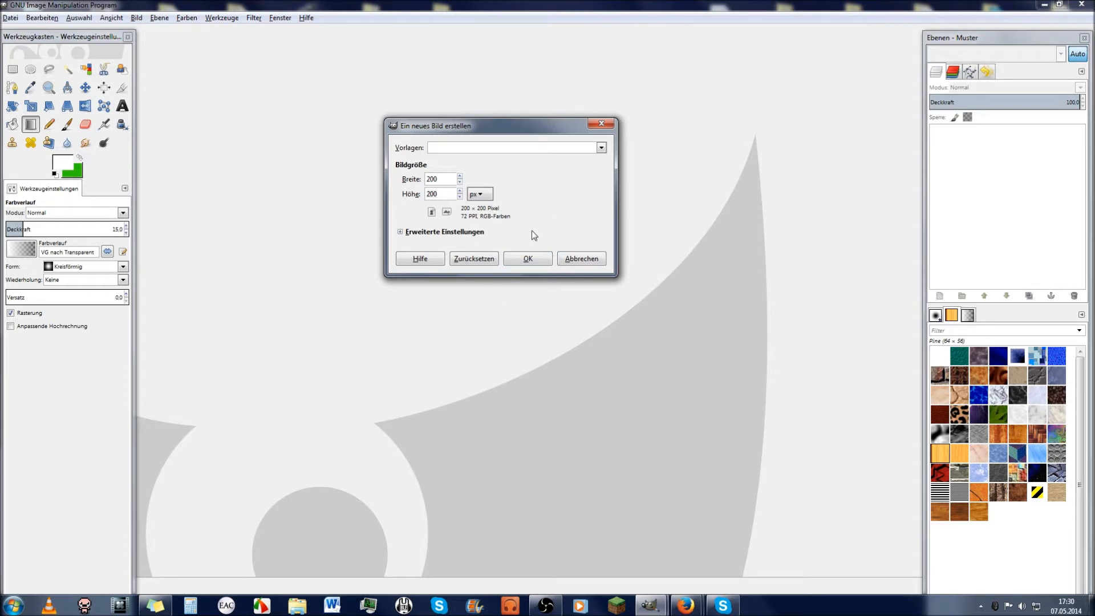
left_click(536, 264)
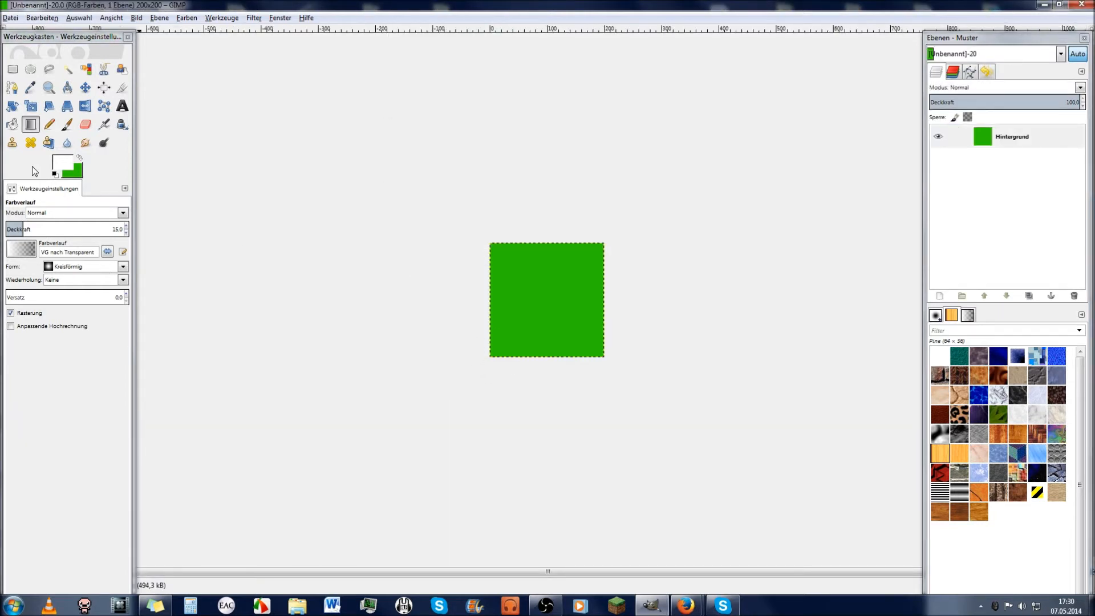
Step: Zoom in on the green canvas with the Zoom tool, then zoom back out
left_click(49, 87)
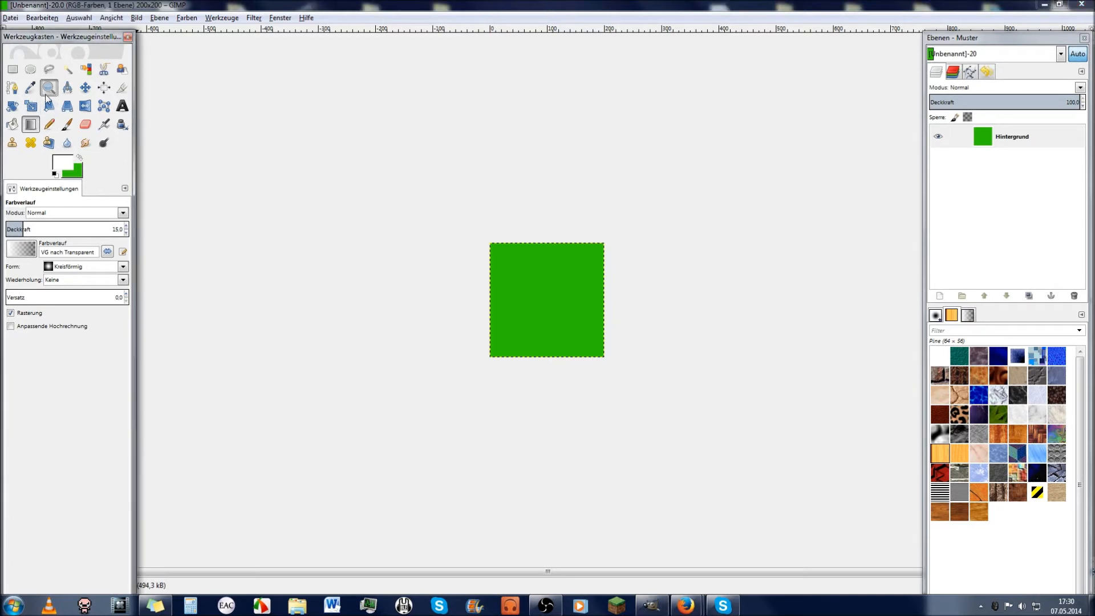
left_click(612, 325)
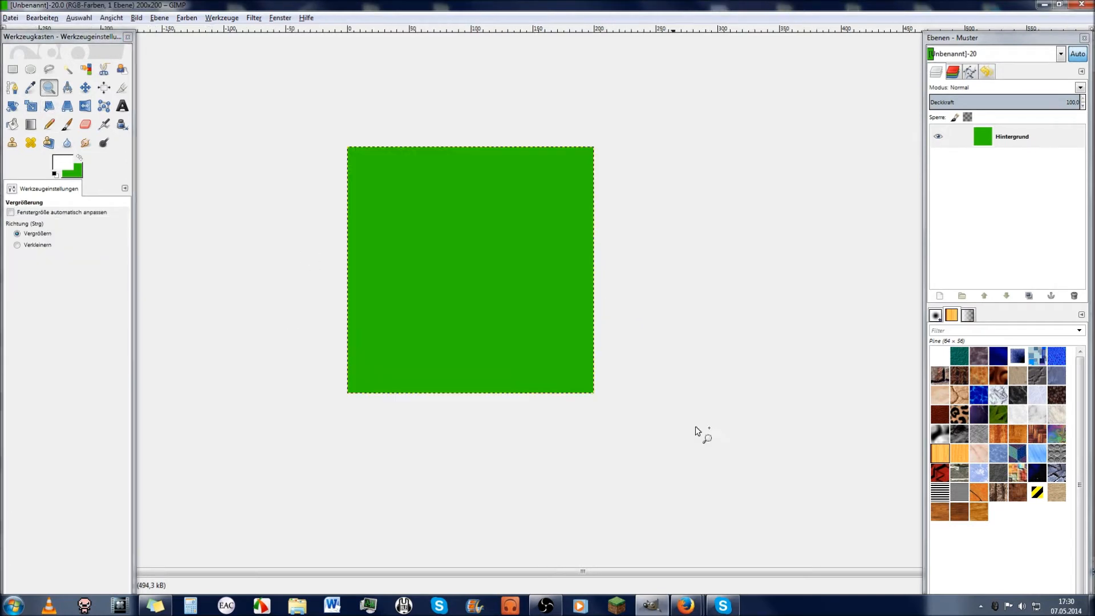
left_click(543, 369, "ctrl")
left_click_drag(353, 199, 640, 434)
left_click(587, 382, "ctrl")
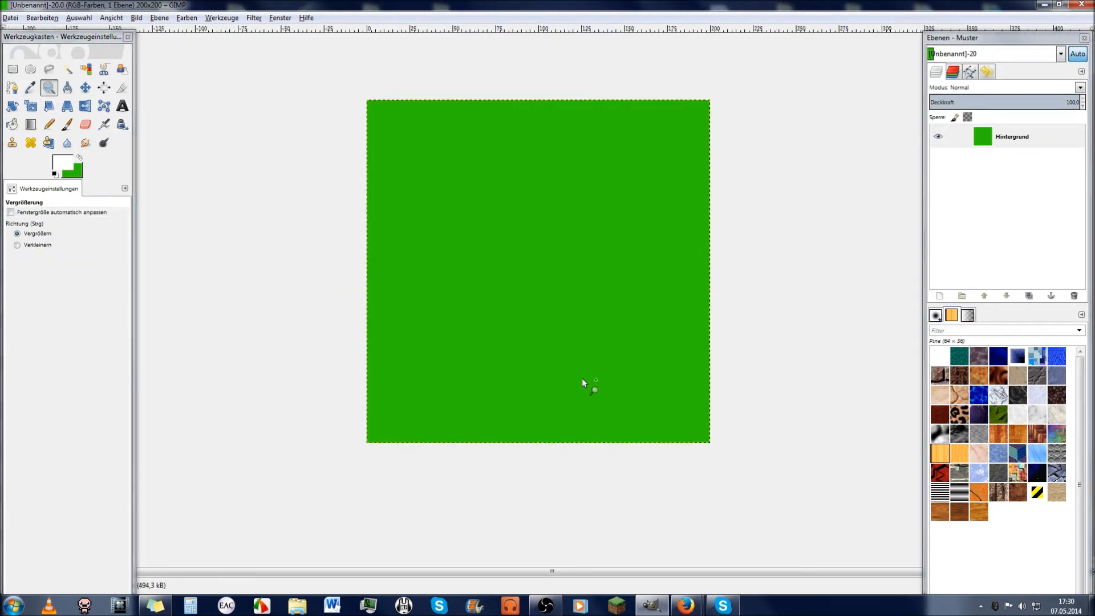
left_click(586, 381, "ctrl")
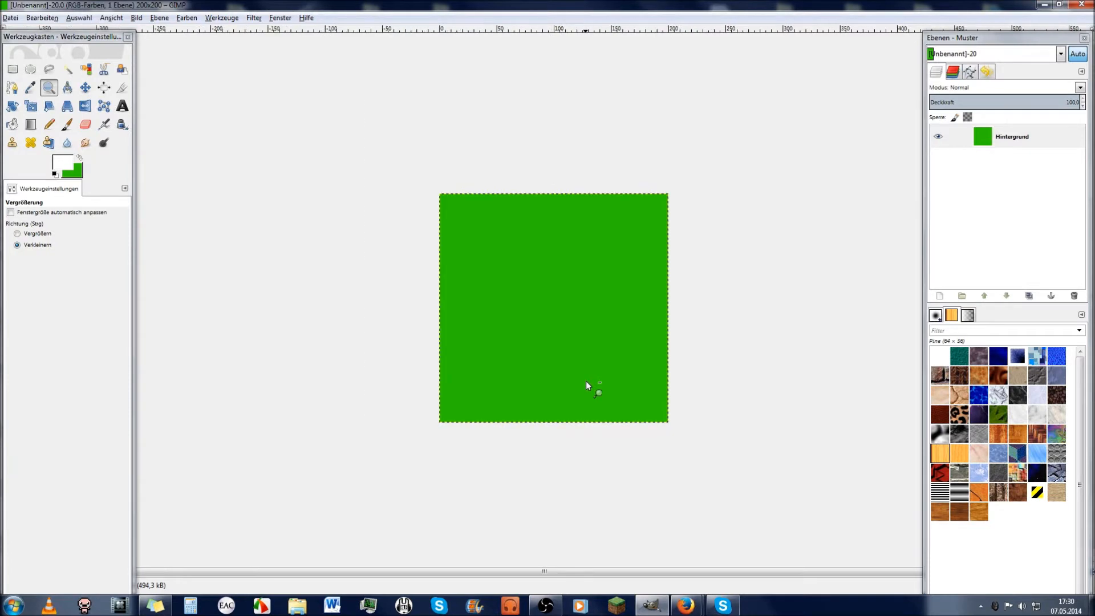
Step: Swap foreground and background colours twice, then minimize GIMP to reach the desktop
left_click(78, 160)
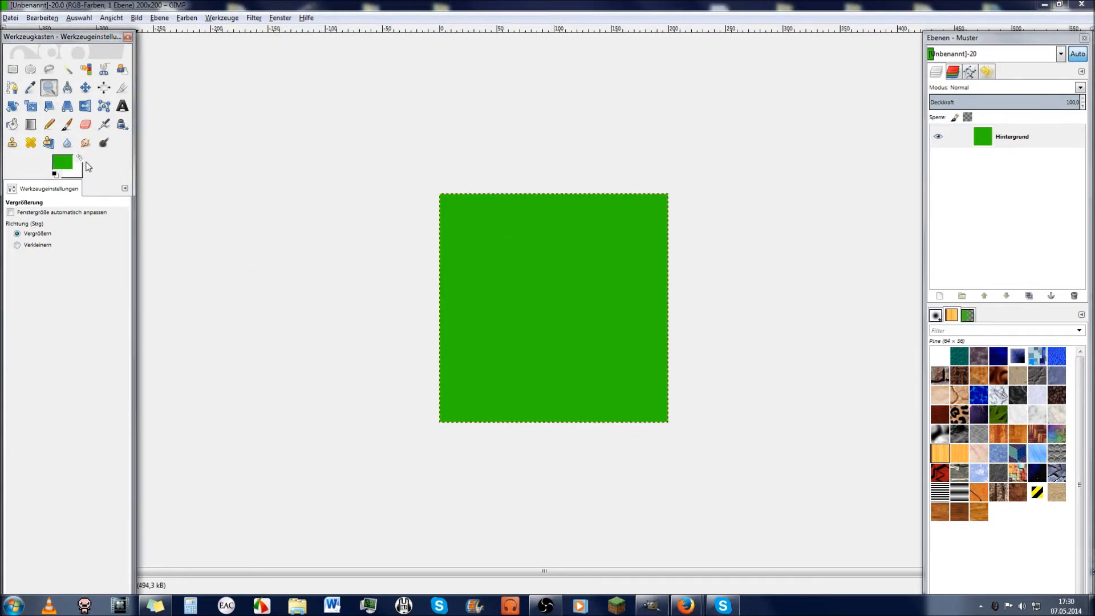
left_click(79, 158)
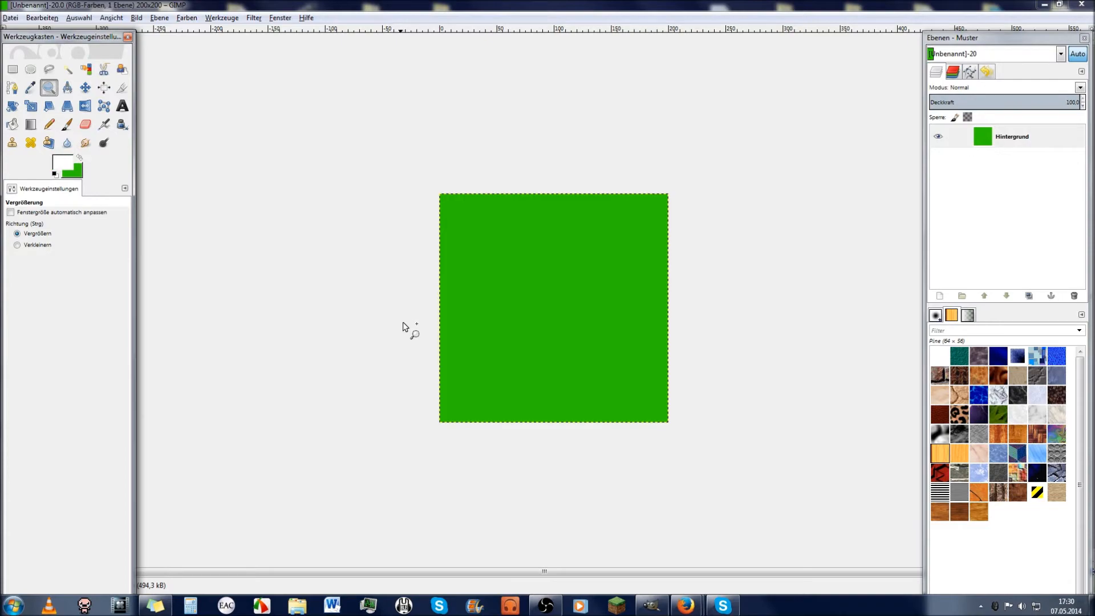
left_click(1094, 609)
Step: Drop 168.png into GIMP as a layer above the green background and select that layer
left_click_drag(450, 386, 571, 338)
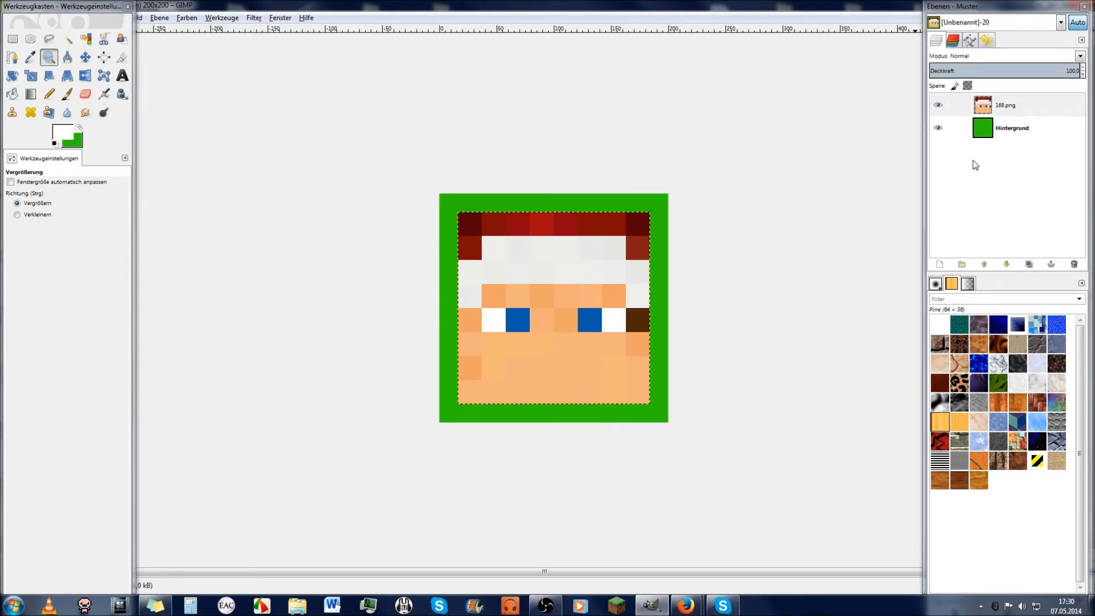
left_click(1007, 105)
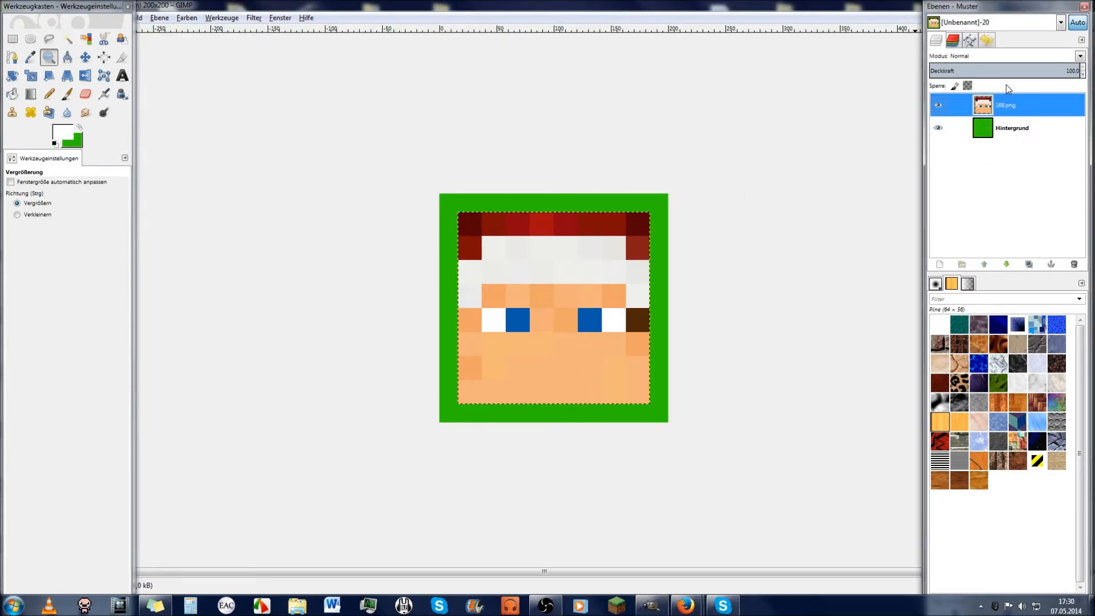
left_click_drag(50, 7, 56, 41)
left_click(1004, 128)
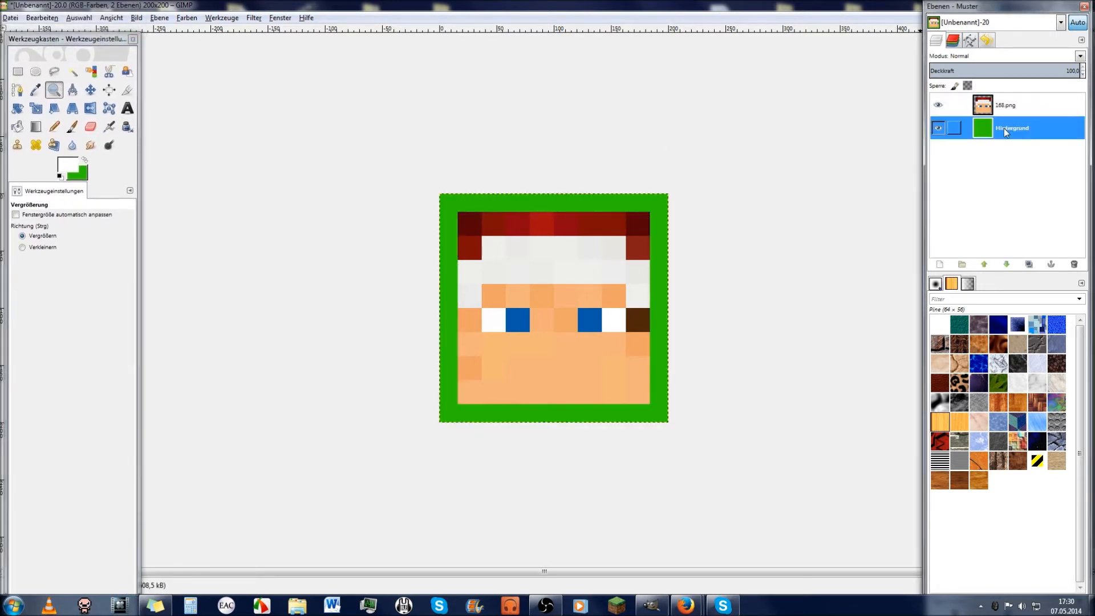
left_click(1011, 105)
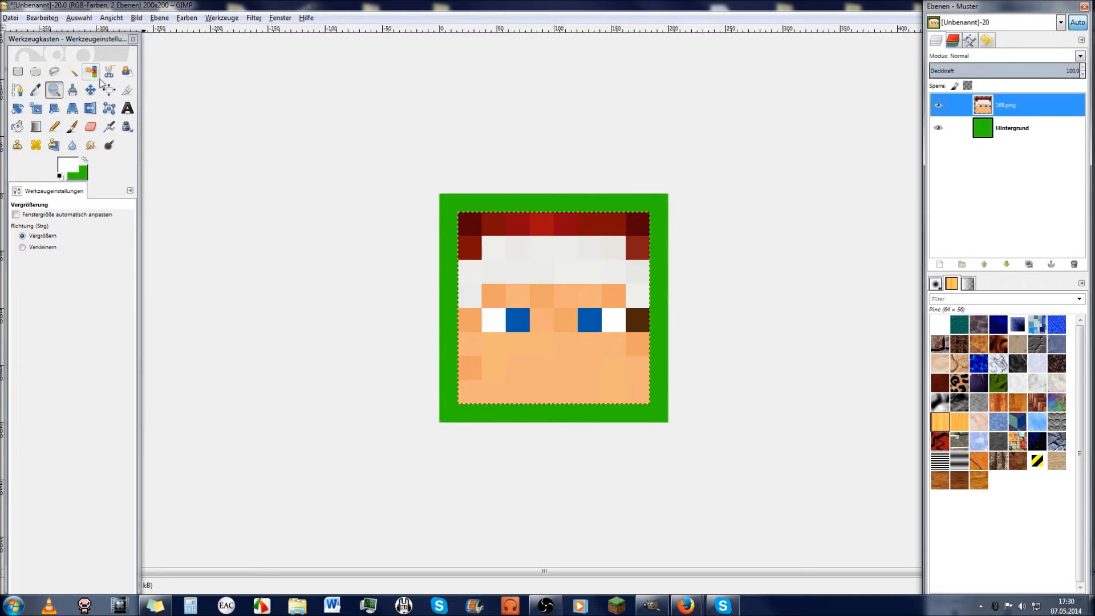
left_click(160, 19)
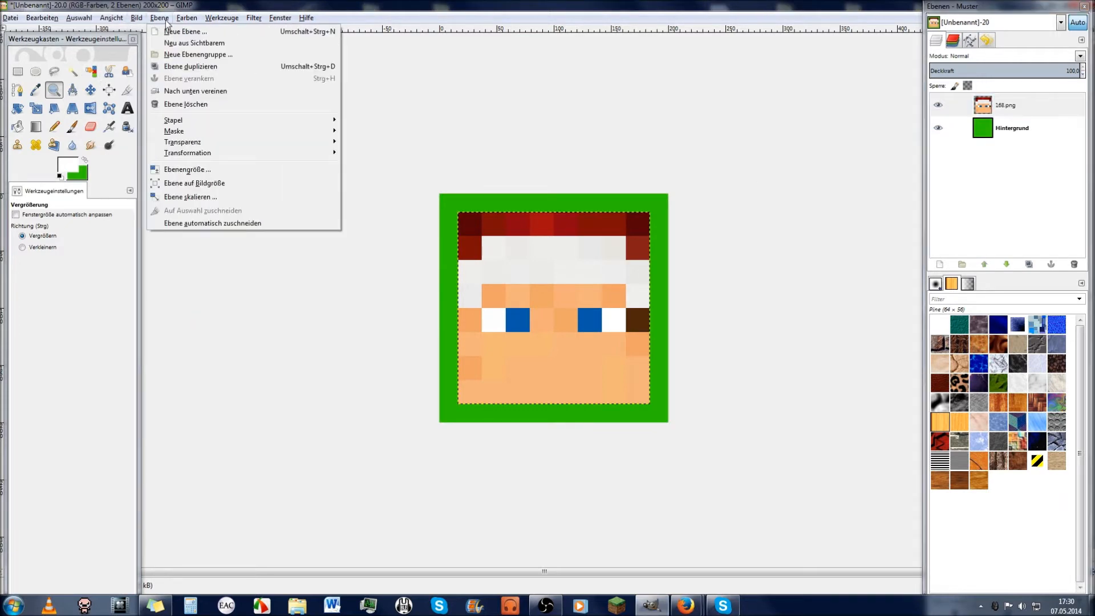
Step: Scale the 168.png layer to 200×200 px with linked proportions and Interpolation Keine
left_click(205, 196)
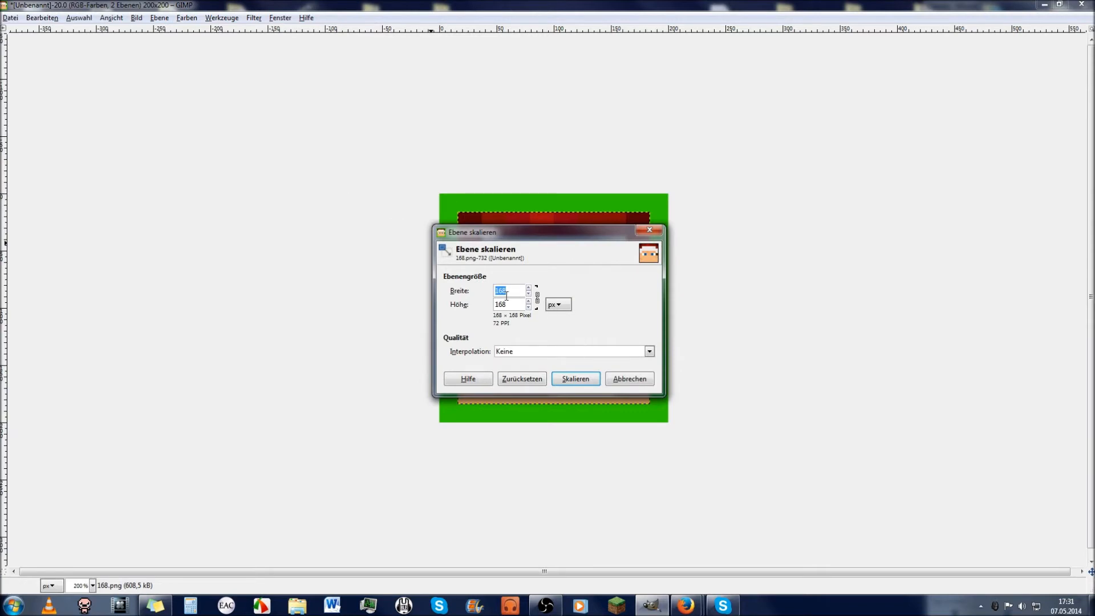
type("20")
left_click(537, 297)
left_click(650, 352)
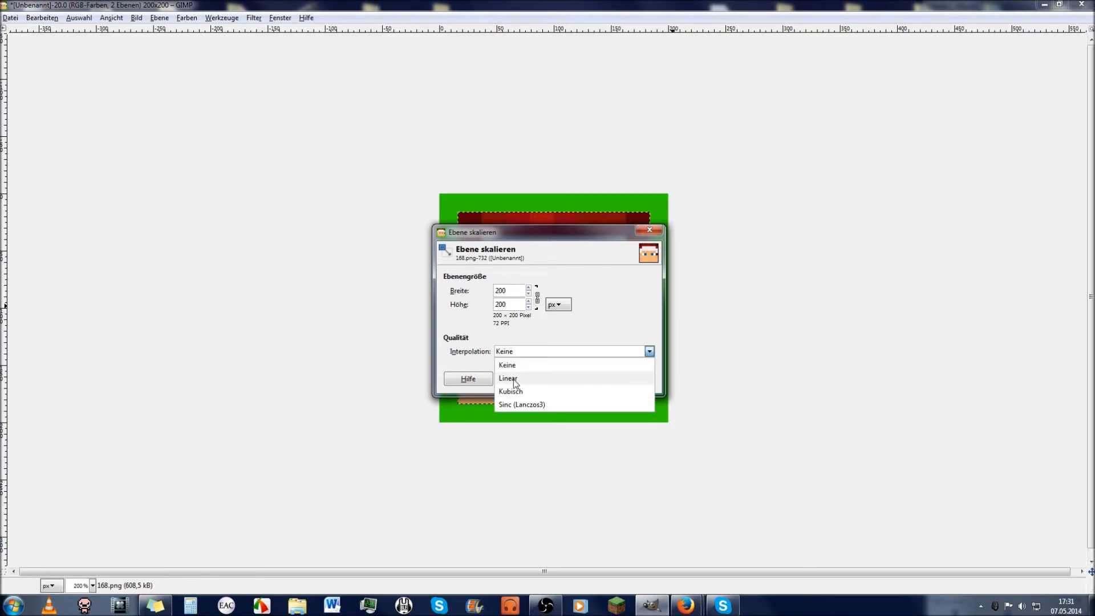
left_click(481, 360)
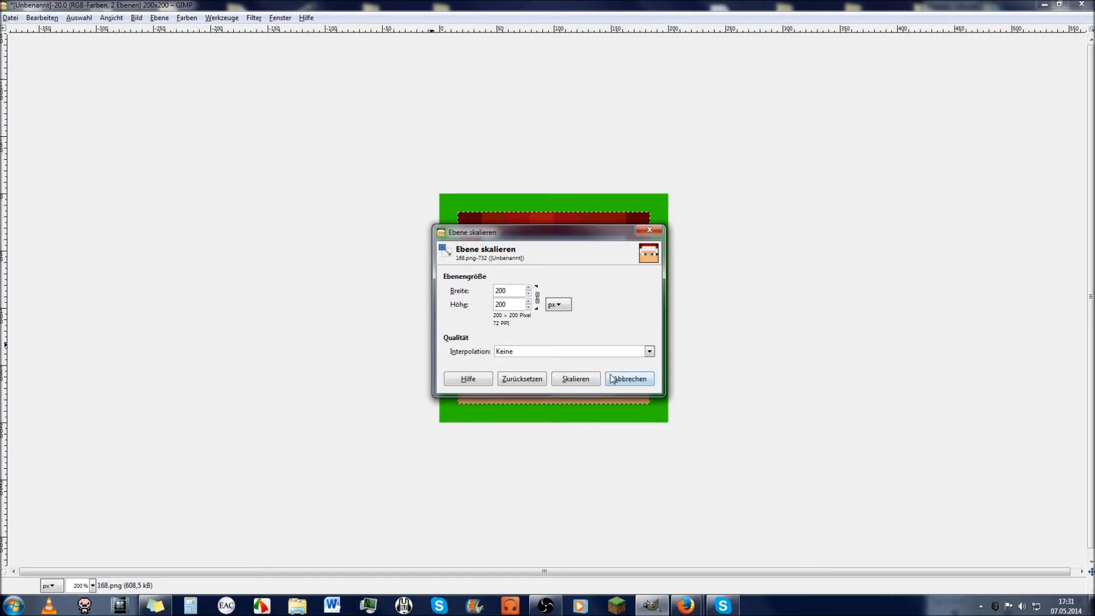
left_click(576, 379)
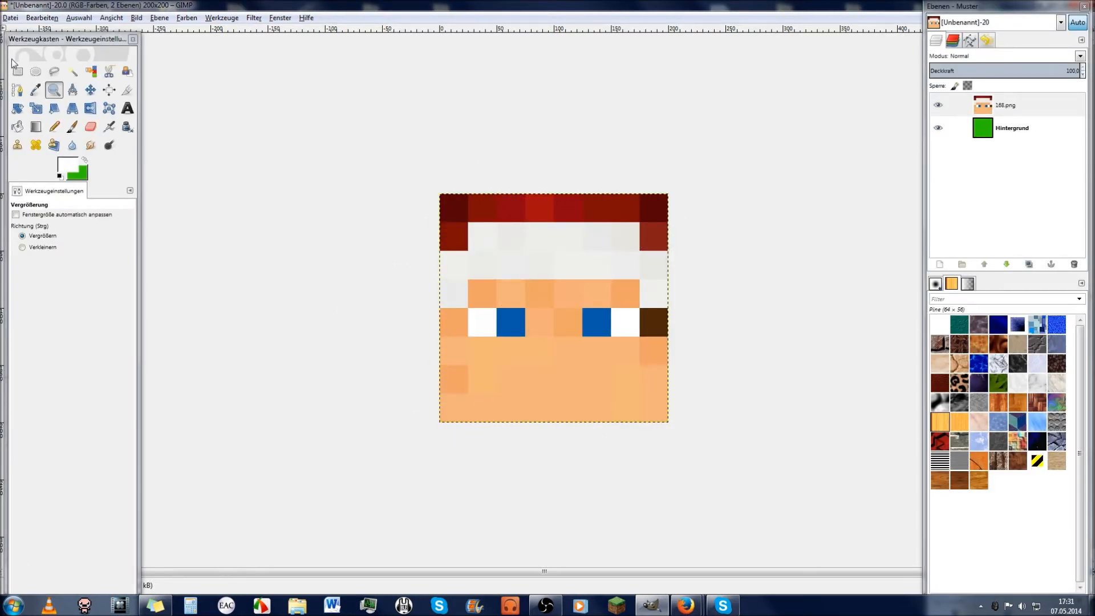
Step: Undo the blocky enlargement and apply Ebene skalieren with Linear interpolation
key("ctrl+z")
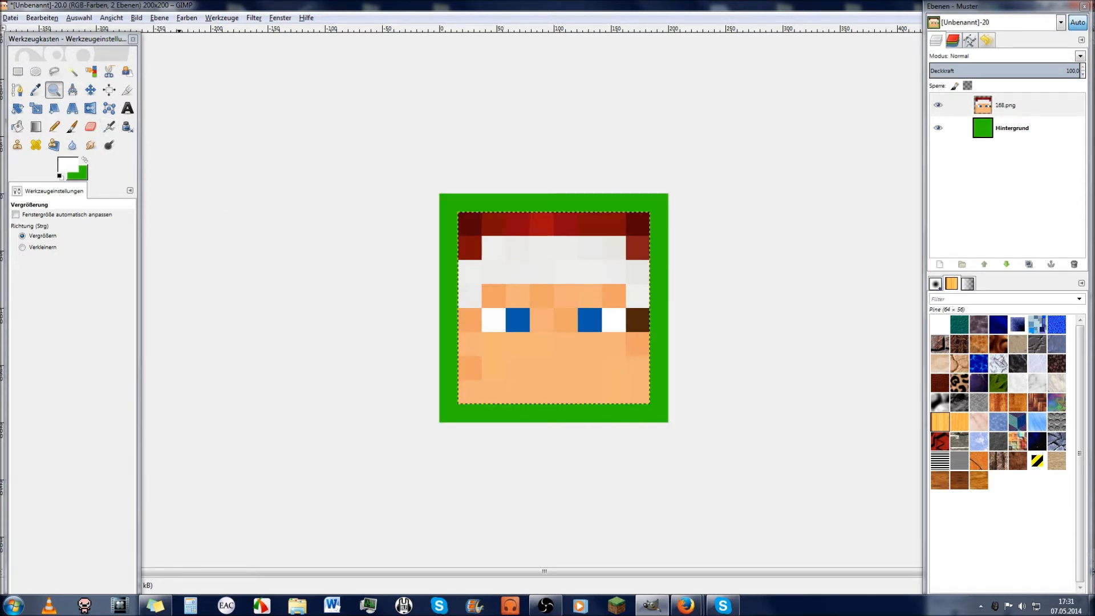
left_click(159, 18)
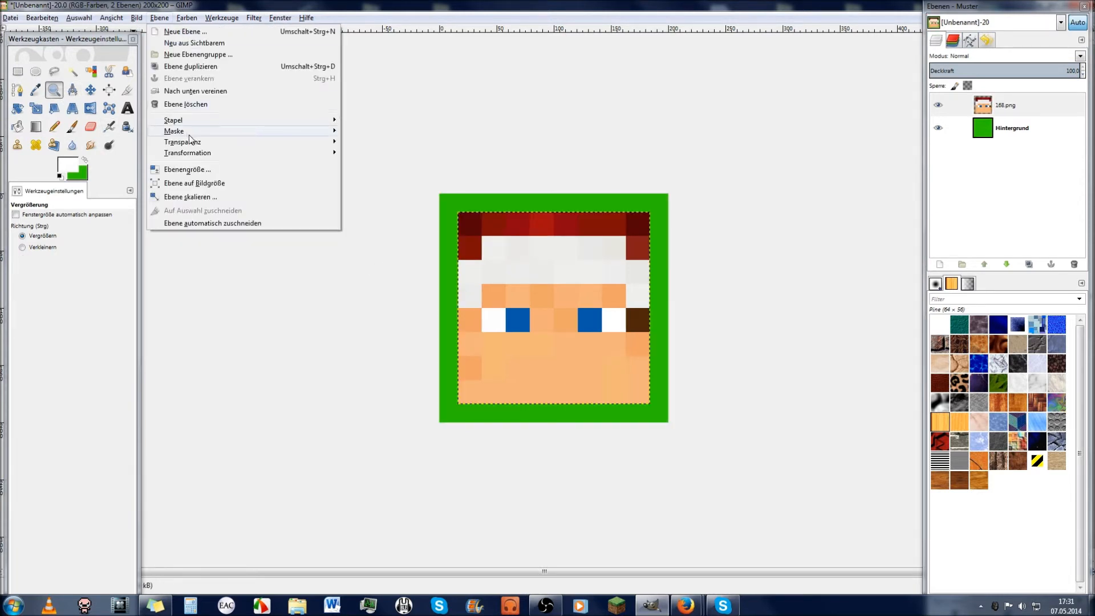
left_click(191, 197)
left_click(648, 352)
left_click(640, 366)
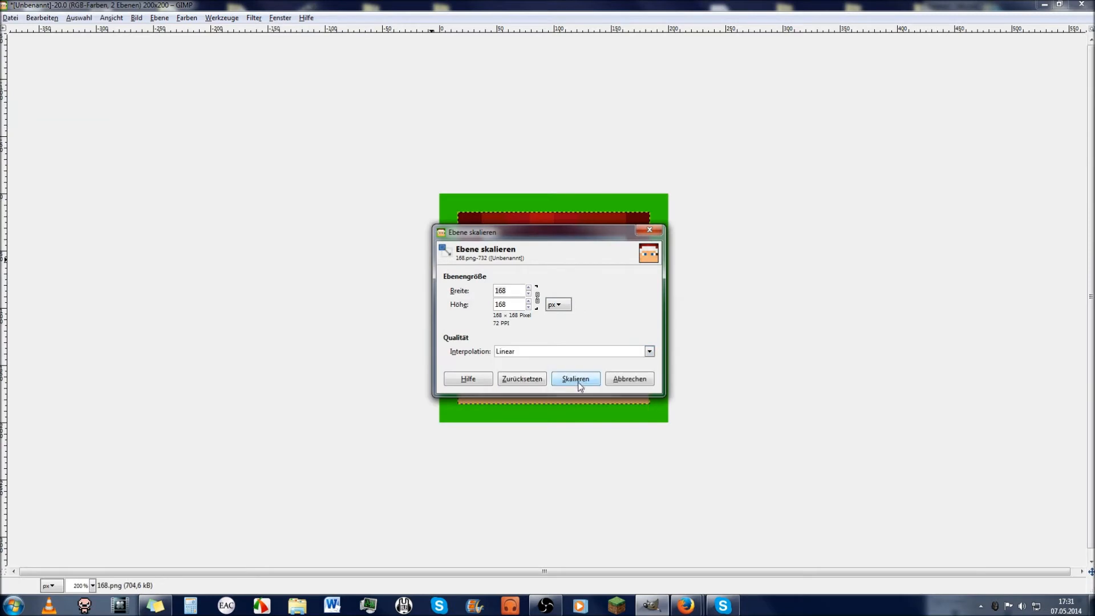
left_click(581, 377)
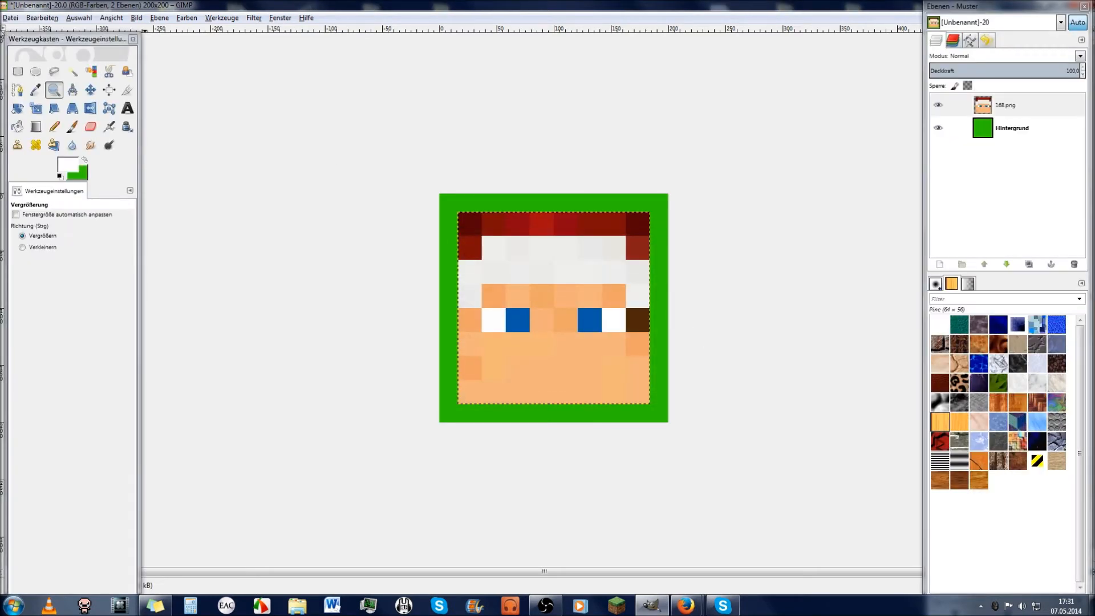
Step: Rescale the face layer to width 200 (200×200 px) so it fills the canvas
left_click(159, 17)
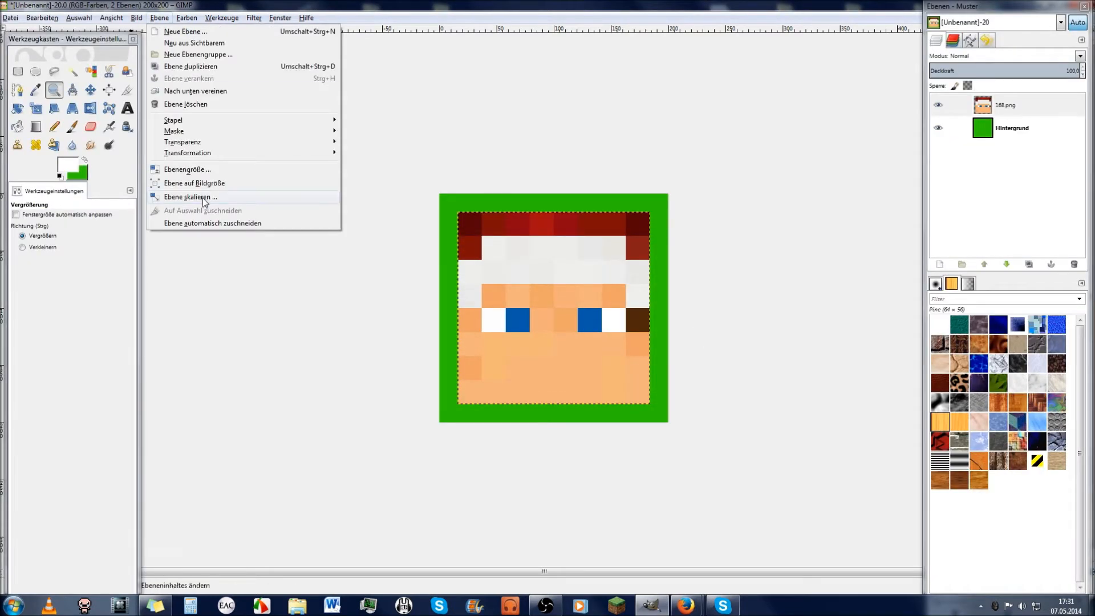
left_click(191, 197)
type("200")
key("Tab")
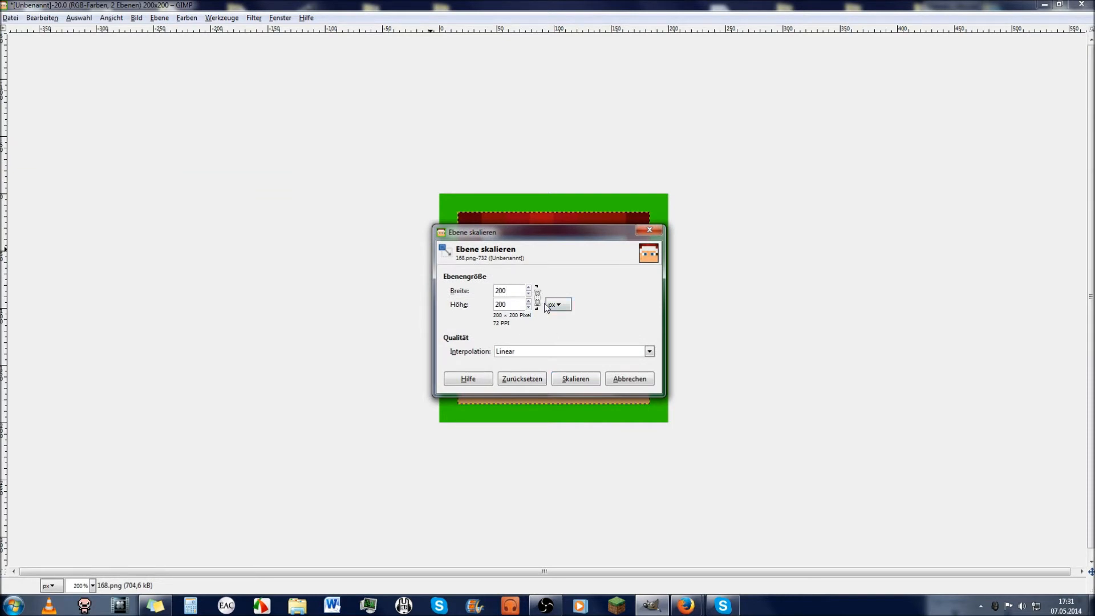
left_click(574, 378)
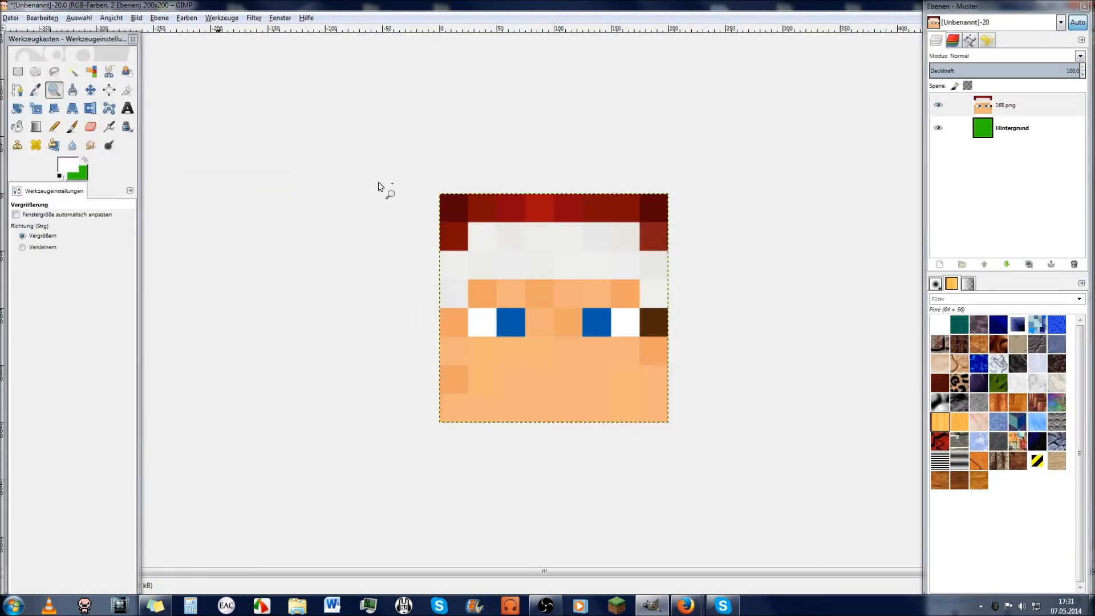
left_click(517, 319)
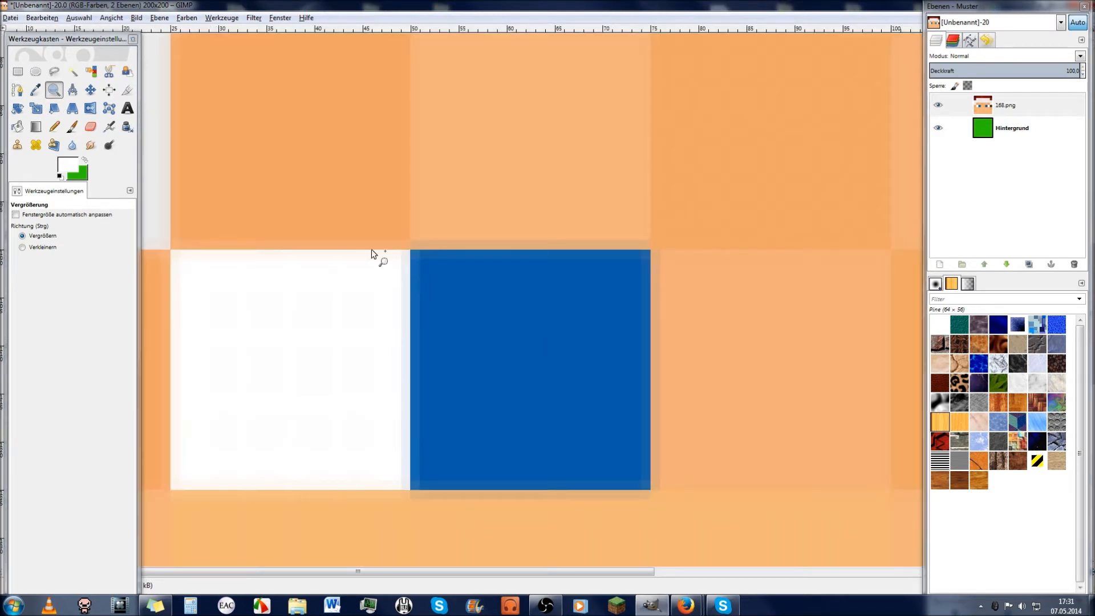
left_click(368, 222)
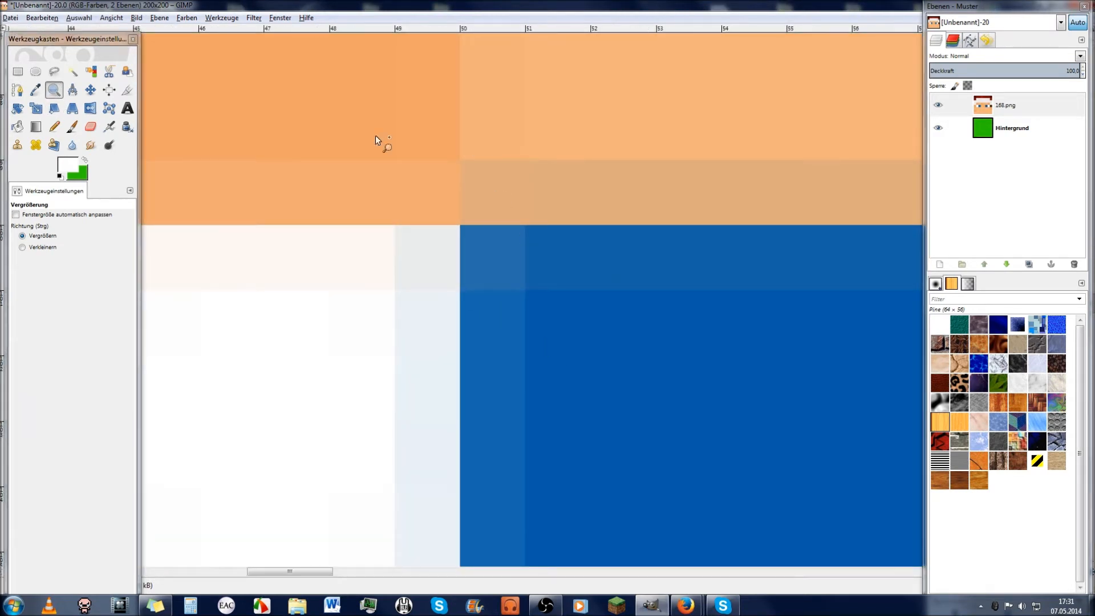
scroll(562, 329, "down", 20)
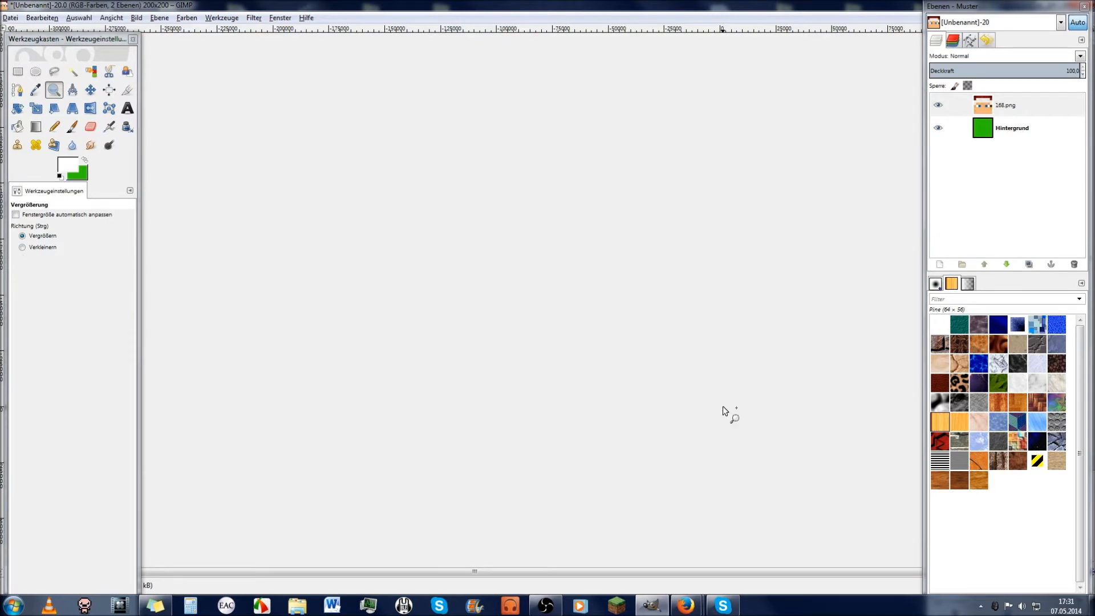
left_click(635, 374)
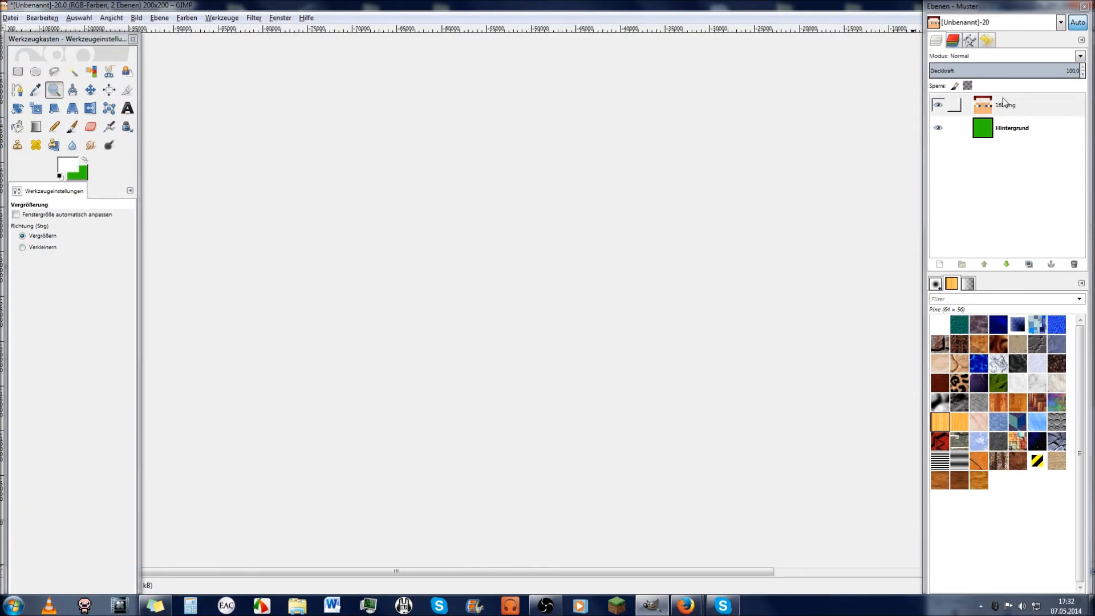
scroll(506, 378, "down", 5)
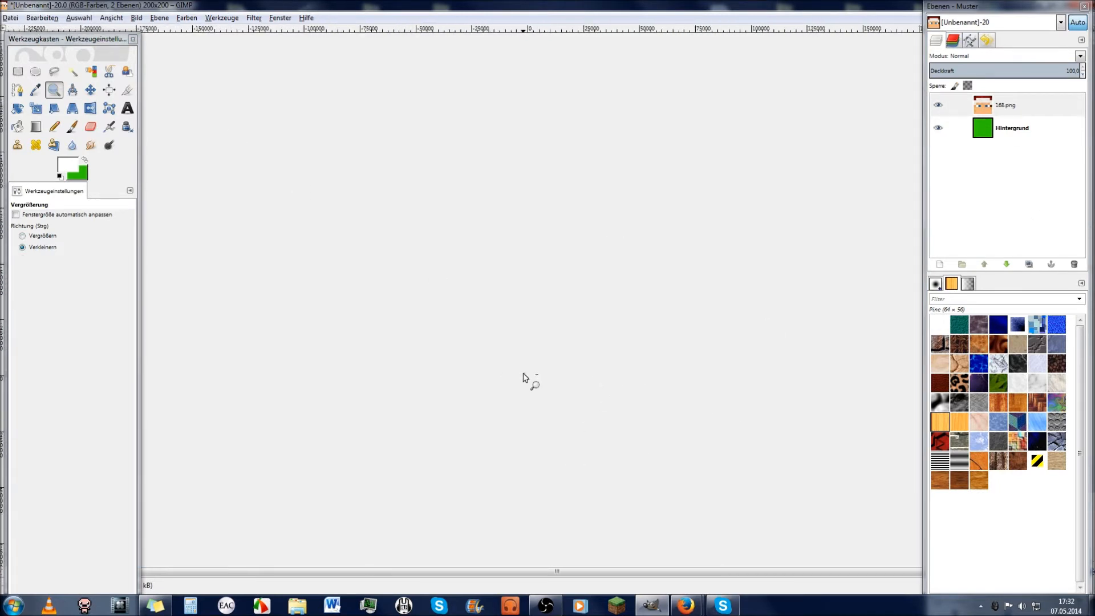
scroll(516, 374, "up", 20)
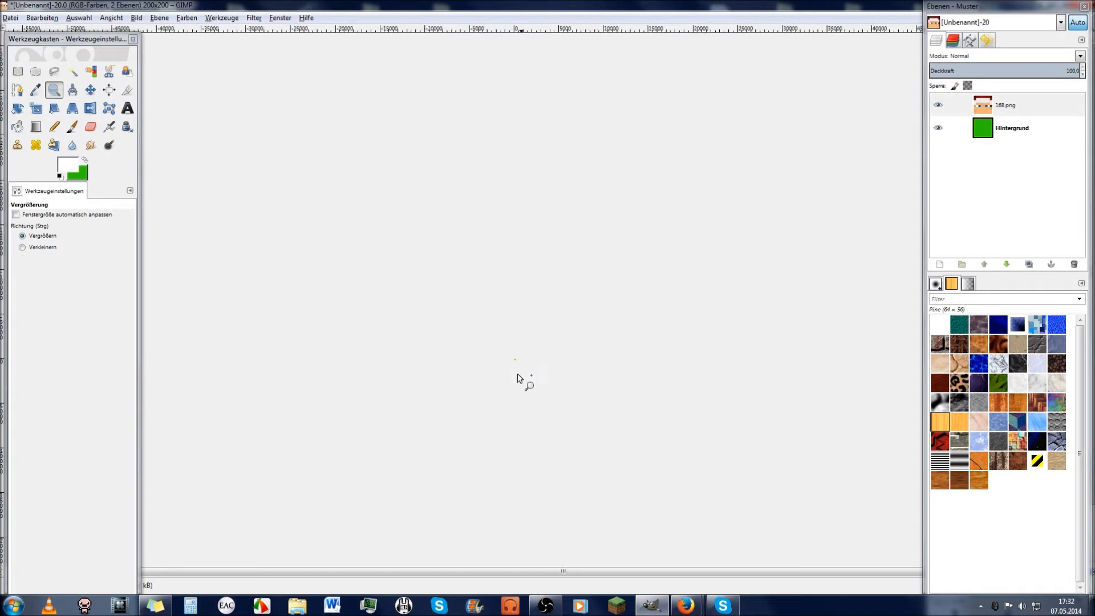
scroll(382, 392, "down", 7)
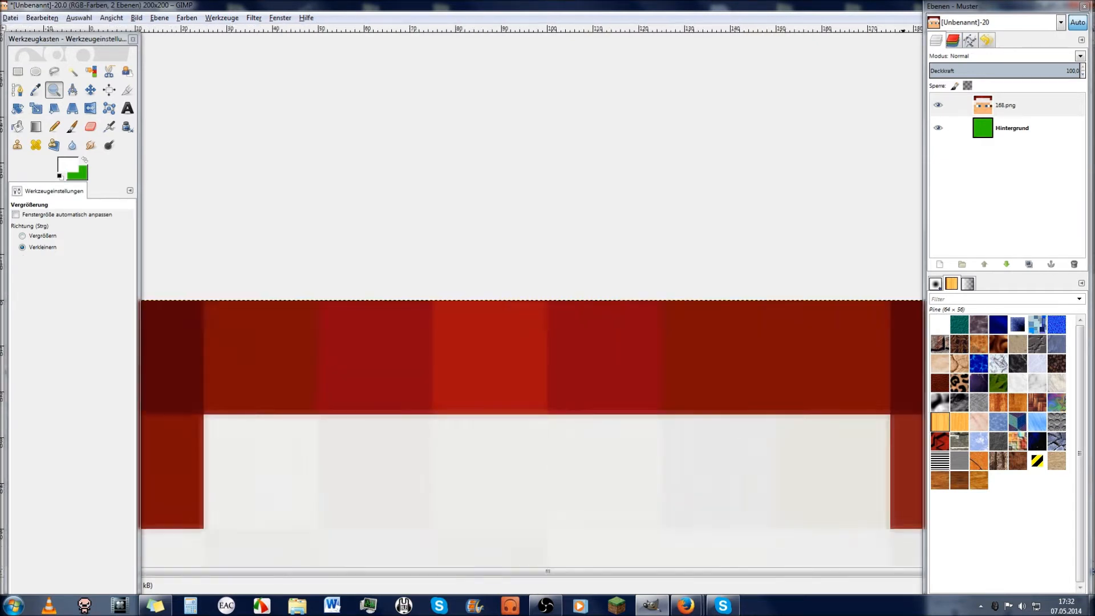
key("ctrl")
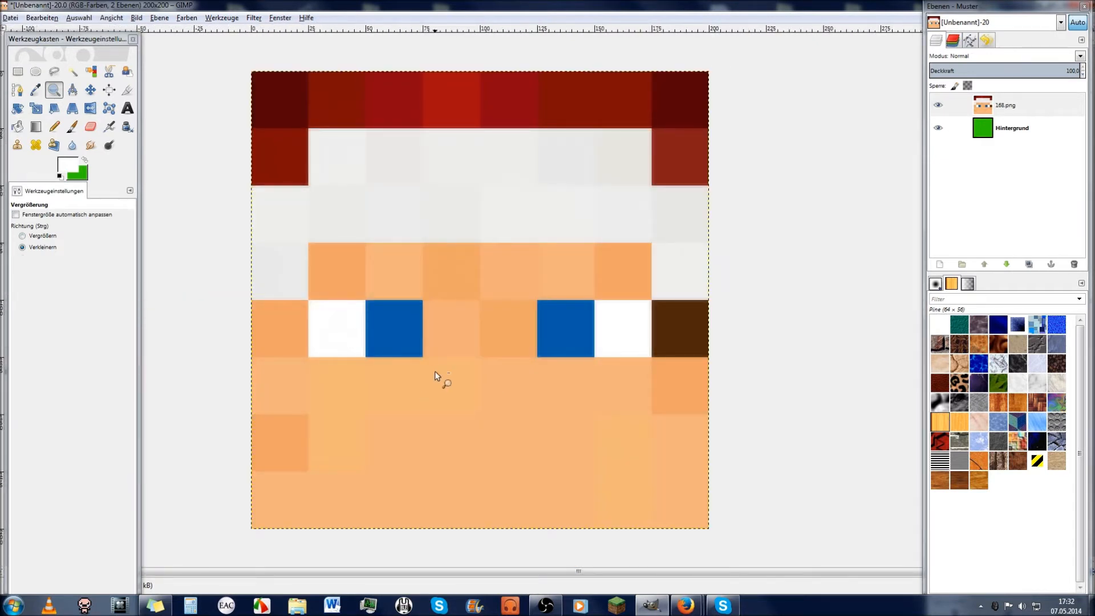
scroll(436, 371, "down", 18)
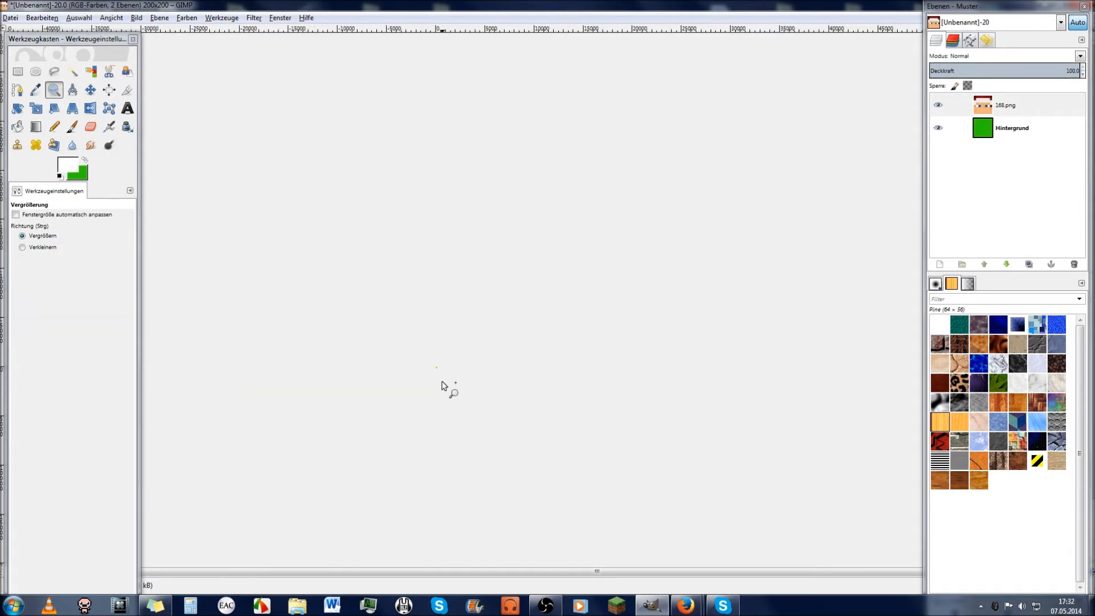
scroll(431, 381, "up", 10)
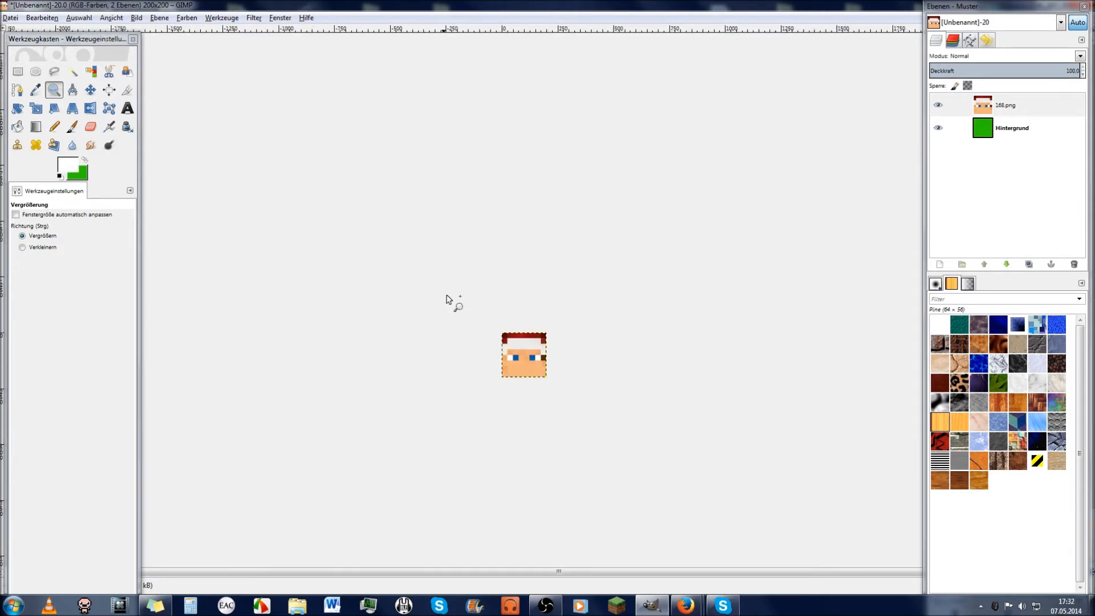
scroll(558, 391, "up", 4)
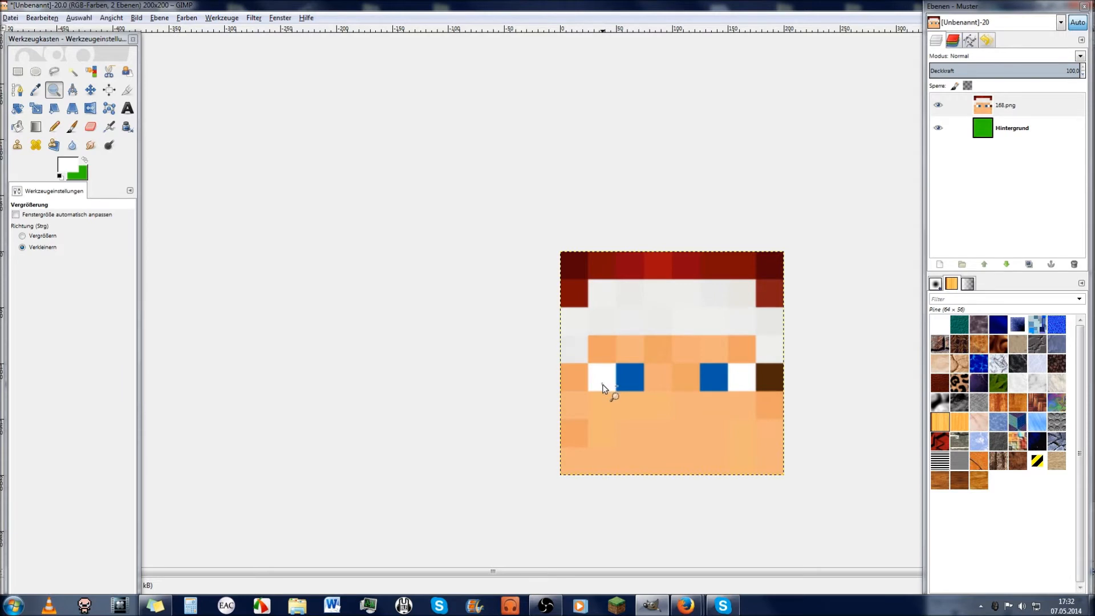
scroll(605, 389, "down", 8)
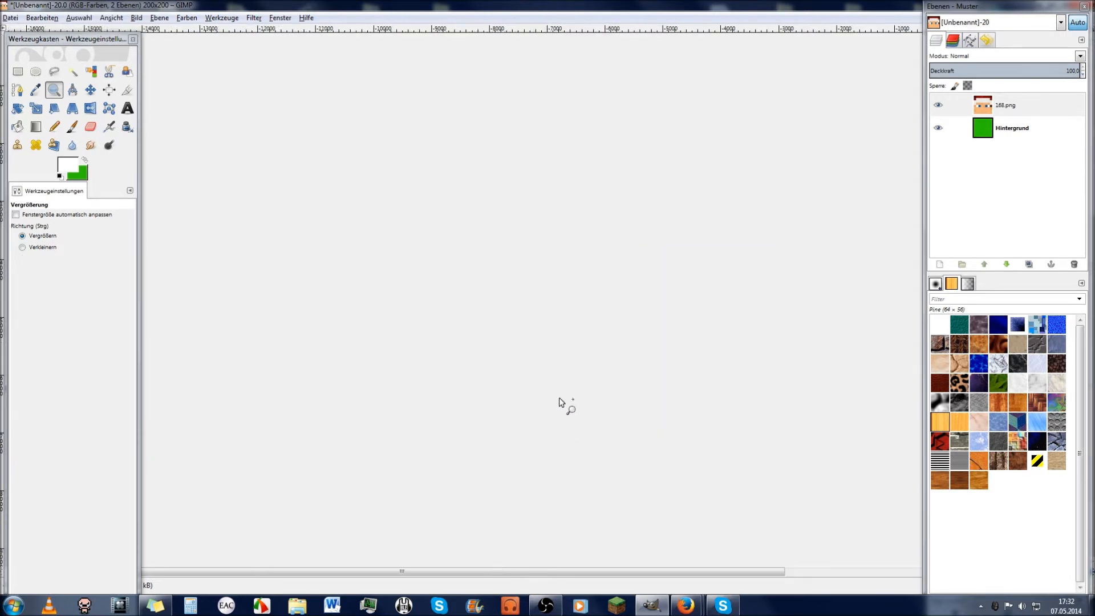
scroll(633, 425, "up", 8)
scroll(656, 377, "up", 1)
left_click(682, 383, "ctrl")
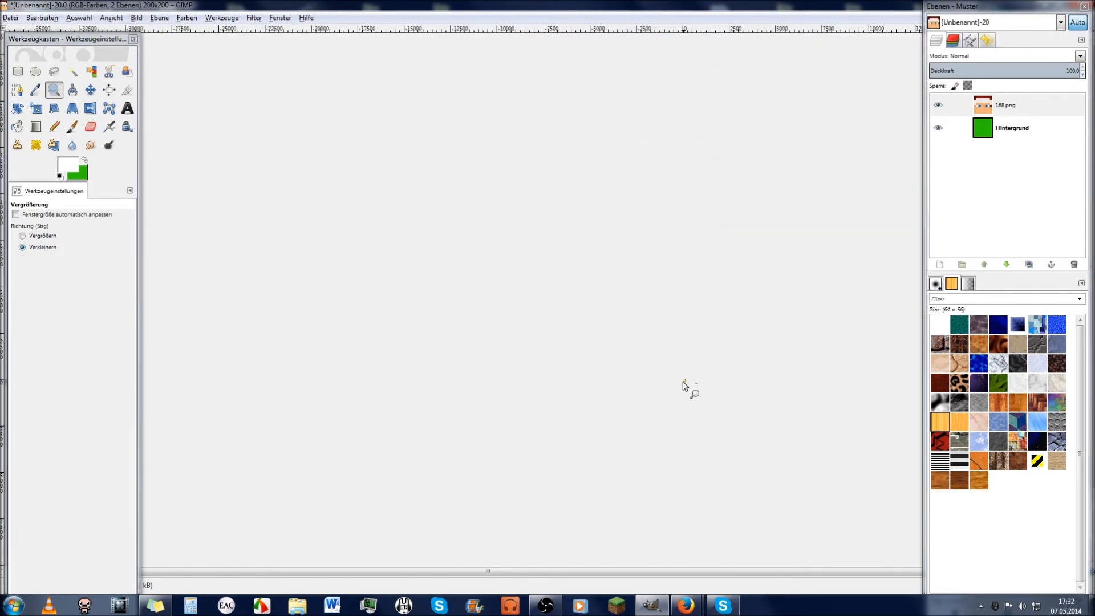
left_click_drag(604, 353, 784, 428)
left_click_drag(420, 212, 598, 323)
left_click_drag(237, 105, 535, 264)
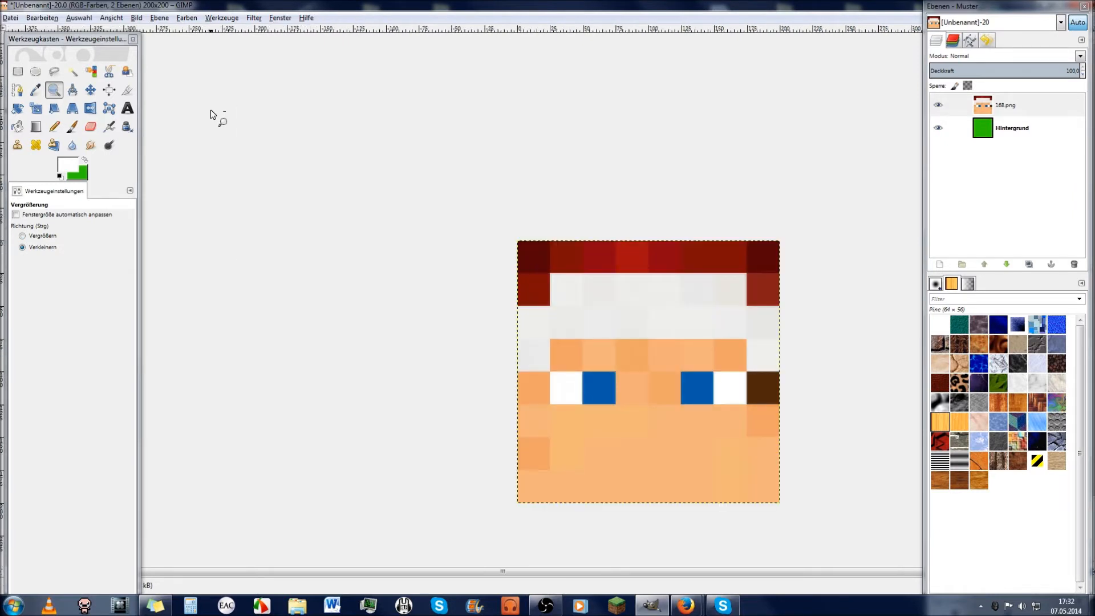
Step: Undo the linear scaling, rescale the face to 200×200 px with Kubisch interpolation, and zoom in
key("ctrl+z")
left_click(159, 18)
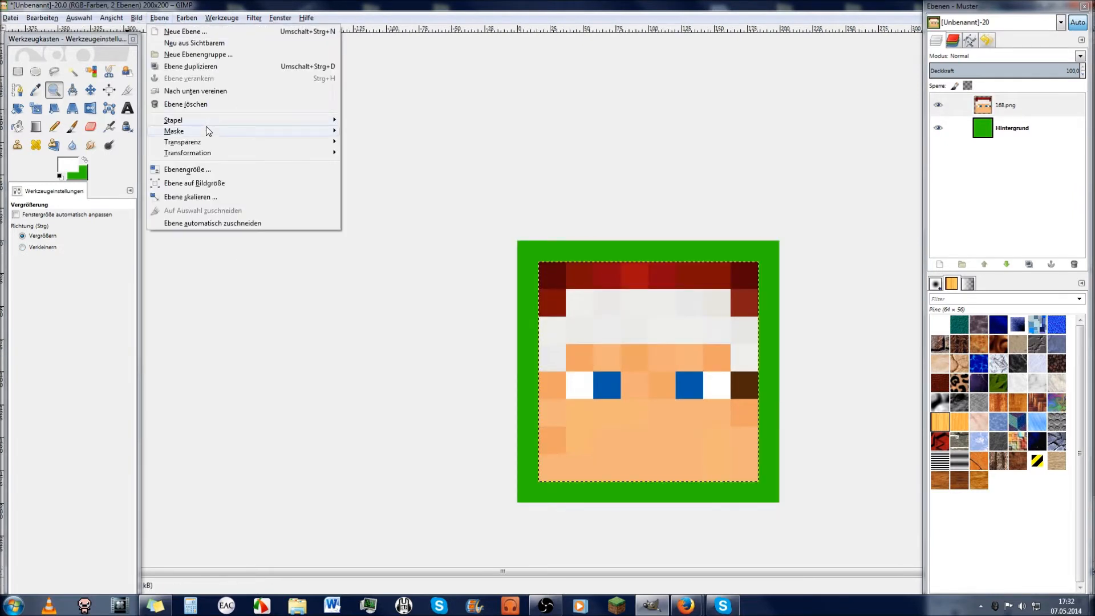
left_click(195, 197)
type("200")
key("Tab")
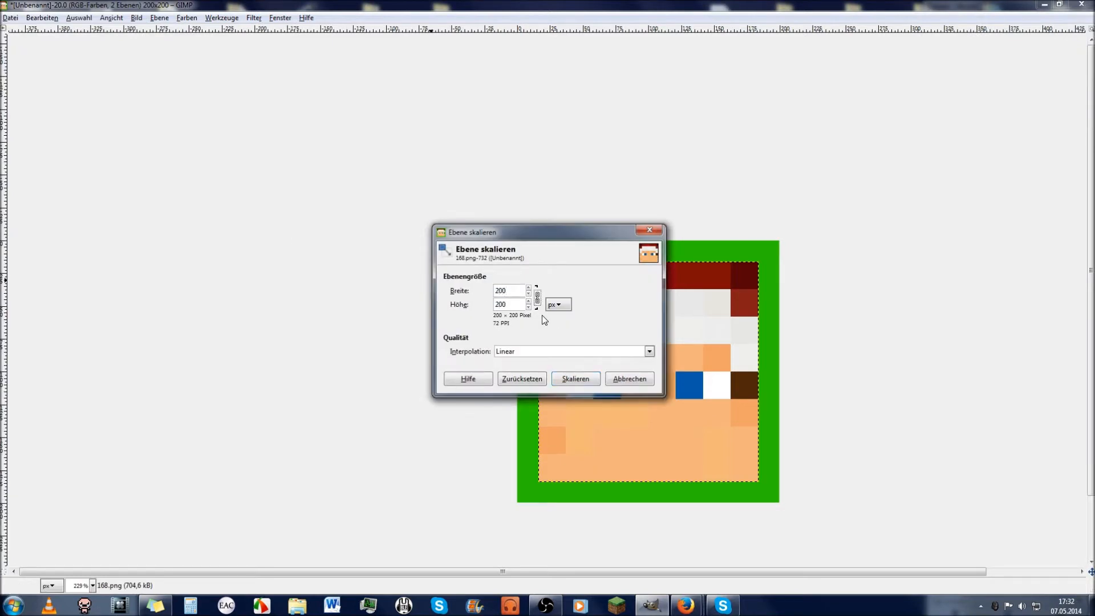
left_click(650, 352)
left_click(571, 392)
left_click(575, 379)
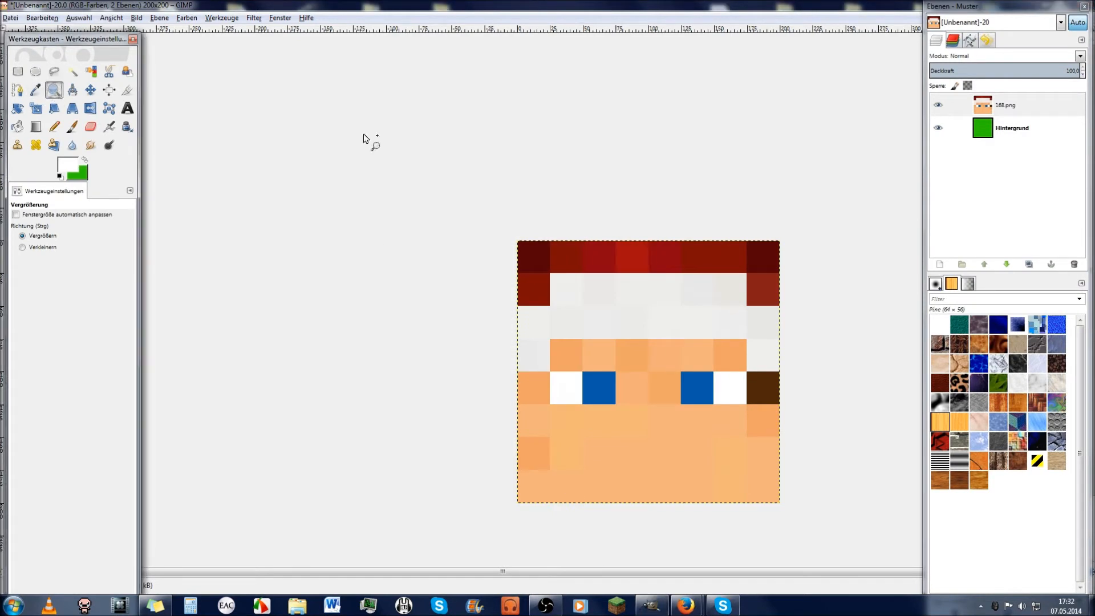
left_click_drag(367, 139, 895, 524)
scroll(667, 448, "down", 1)
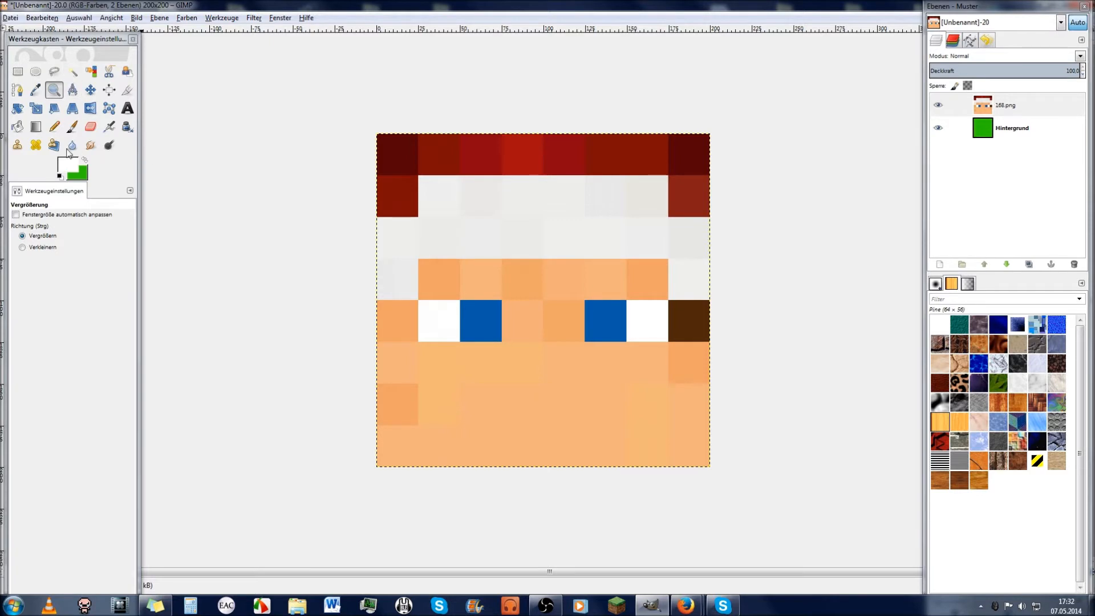
Step: Switch to the Fuzzy Select tool and set its threshold to 0
left_click(90, 89)
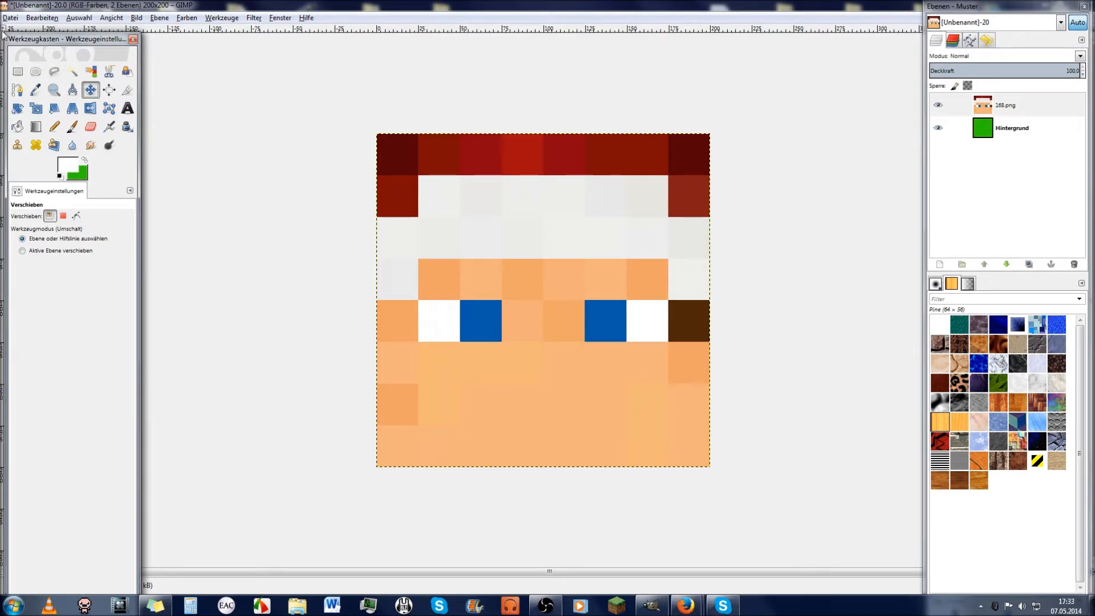
left_click(73, 76)
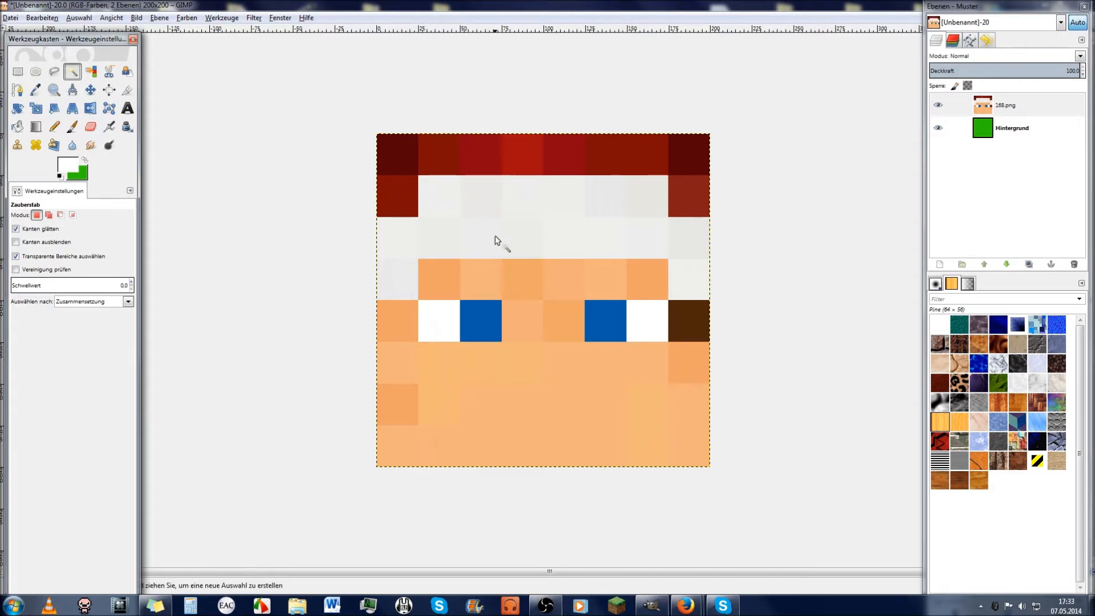
mouse_move(16, 288)
left_mouse_down()
mouse_move(122, 287)
mouse_move(1, 289)
left_mouse_up()
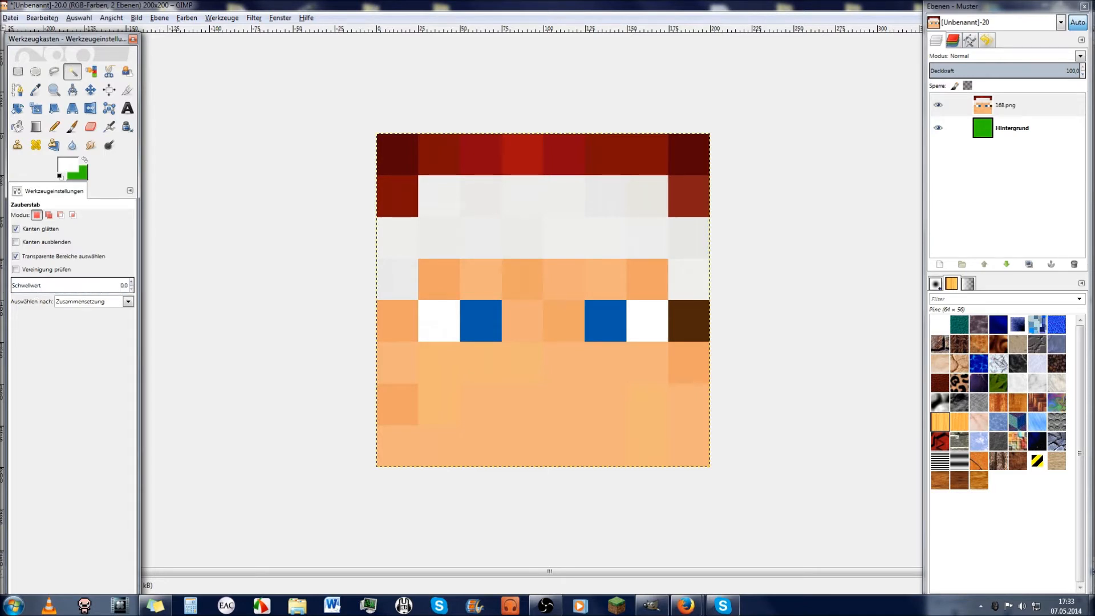
Step: Select the two skin nose squares below the left eye, adjusting the threshold to isolate them
left_click(478, 374)
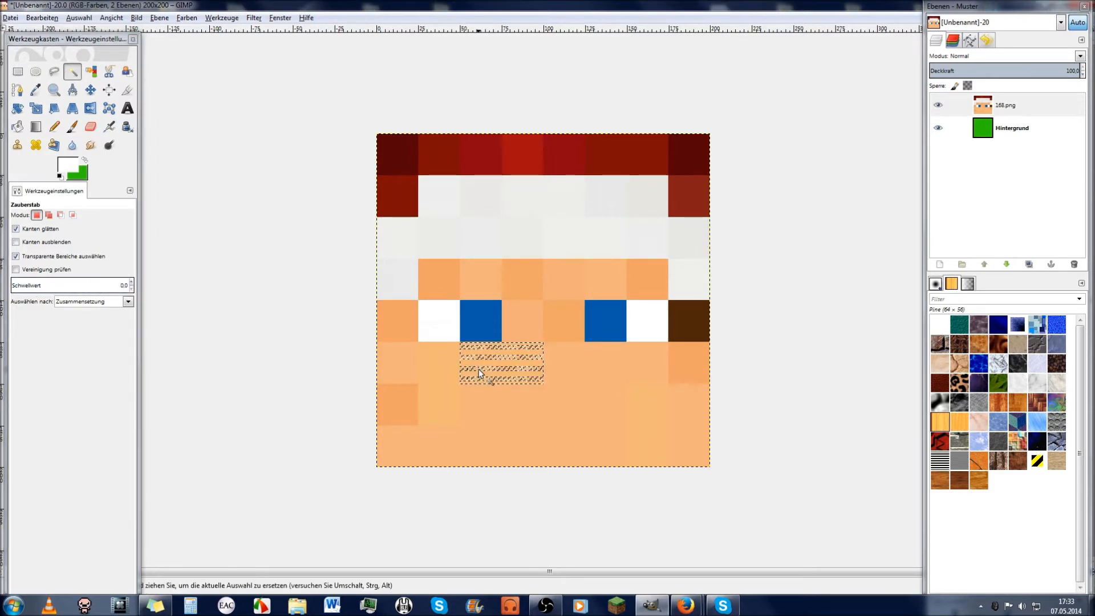
left_click(563, 330)
left_click(534, 326)
left_click(527, 362)
left_click_drag(527, 361, 511, 364)
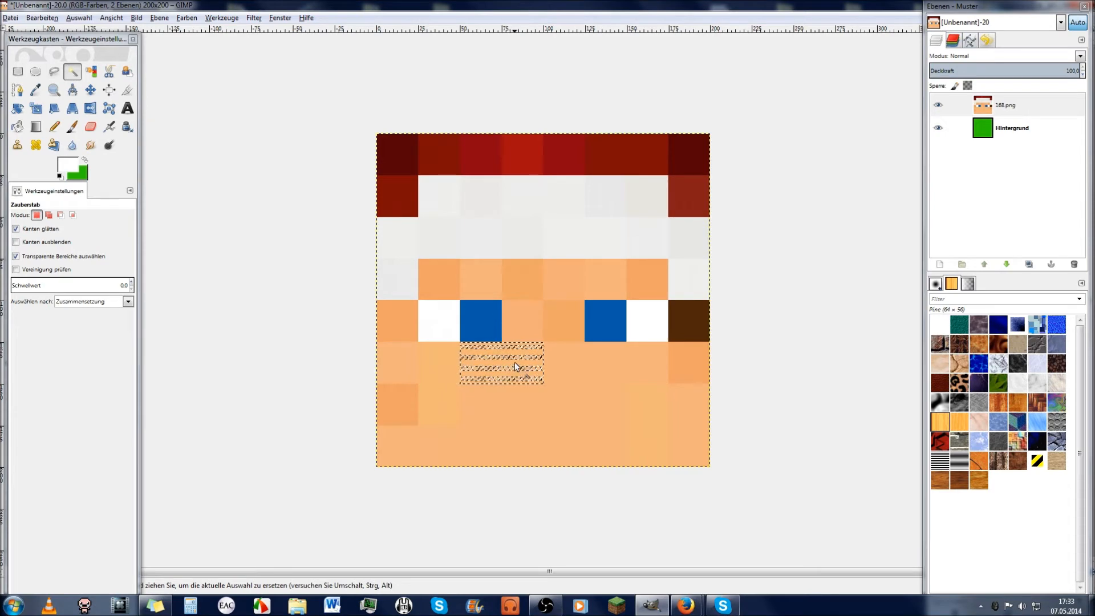
left_click(686, 606)
left_click(626, 550)
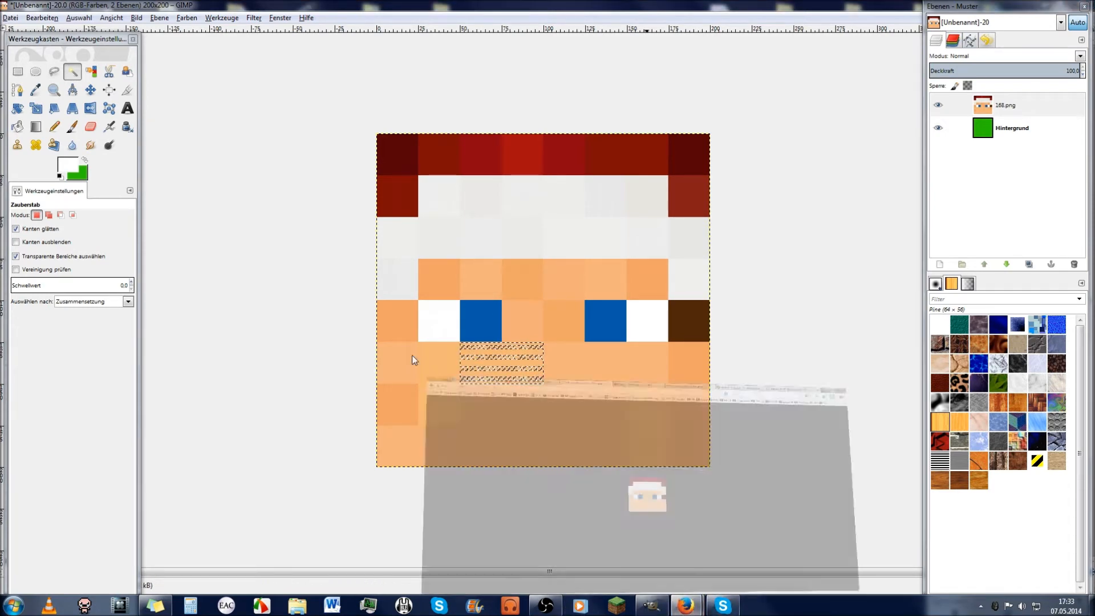
Step: Load the 32-pixel head image by changing 168 to 32 in the image address
left_click(10, 26)
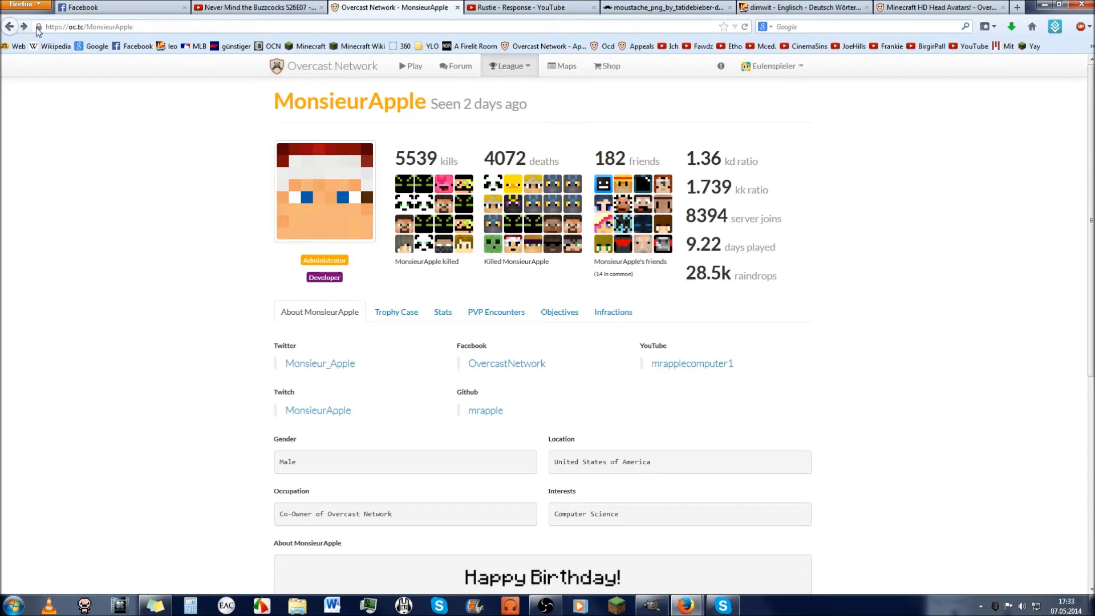
left_click(23, 26)
double_click(147, 27)
type("32.png")
key("Return")
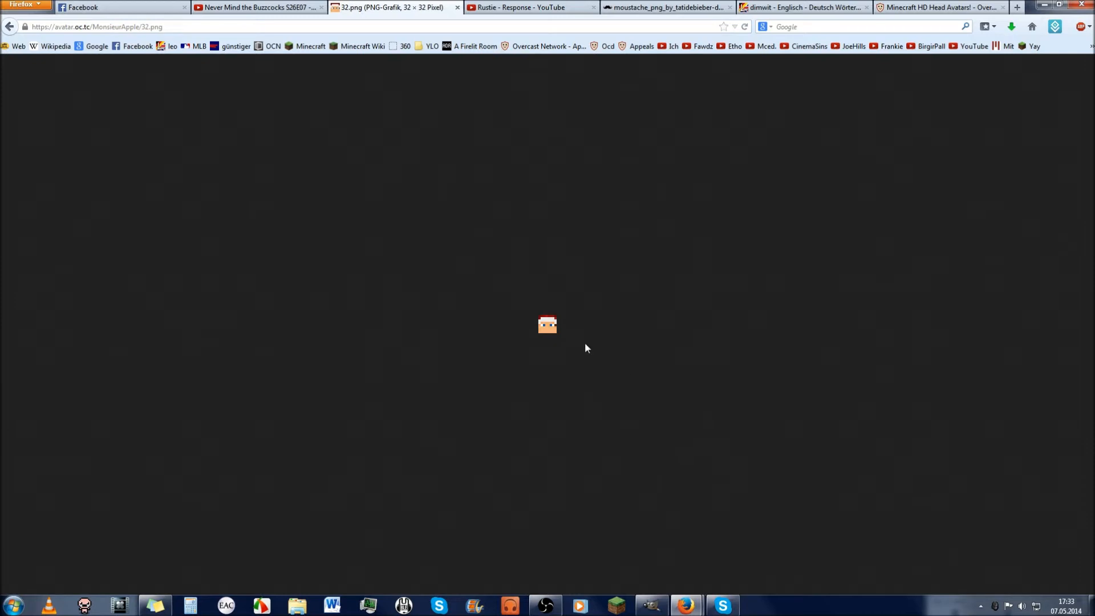
Step: Save the head image as 32.png on the Desktop, replacing the existing copy
right_click(537, 326)
right_click(549, 323)
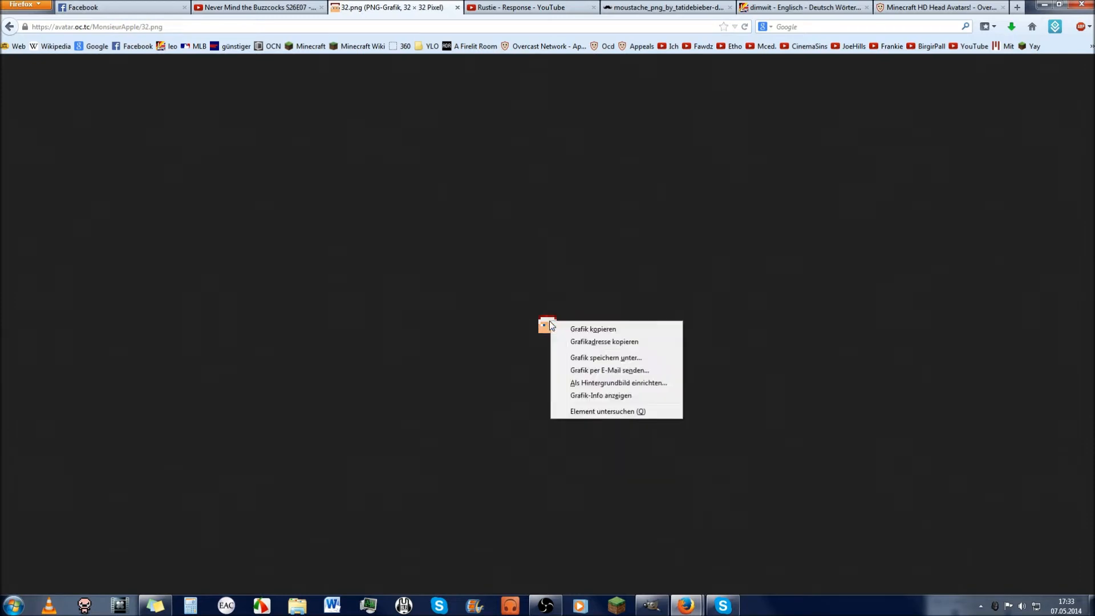
left_click(571, 360)
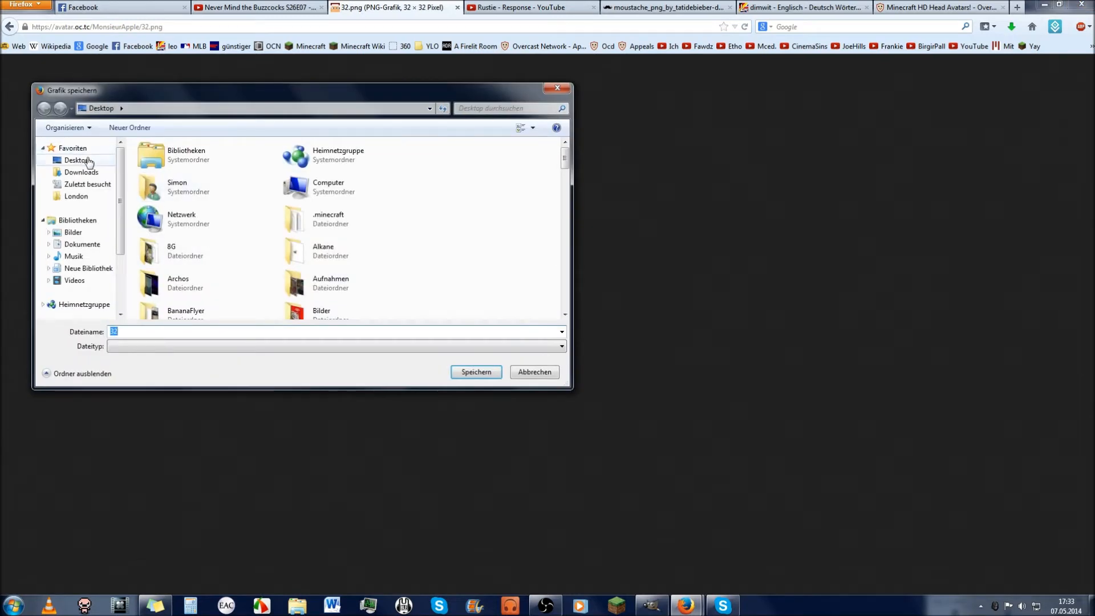
left_click(493, 372)
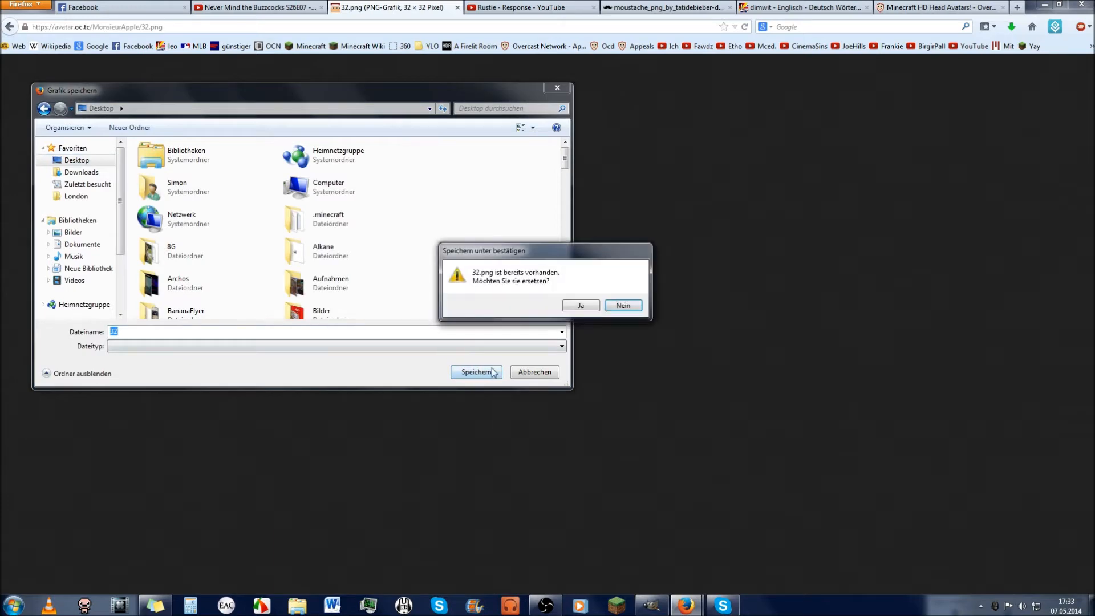
left_click(591, 306)
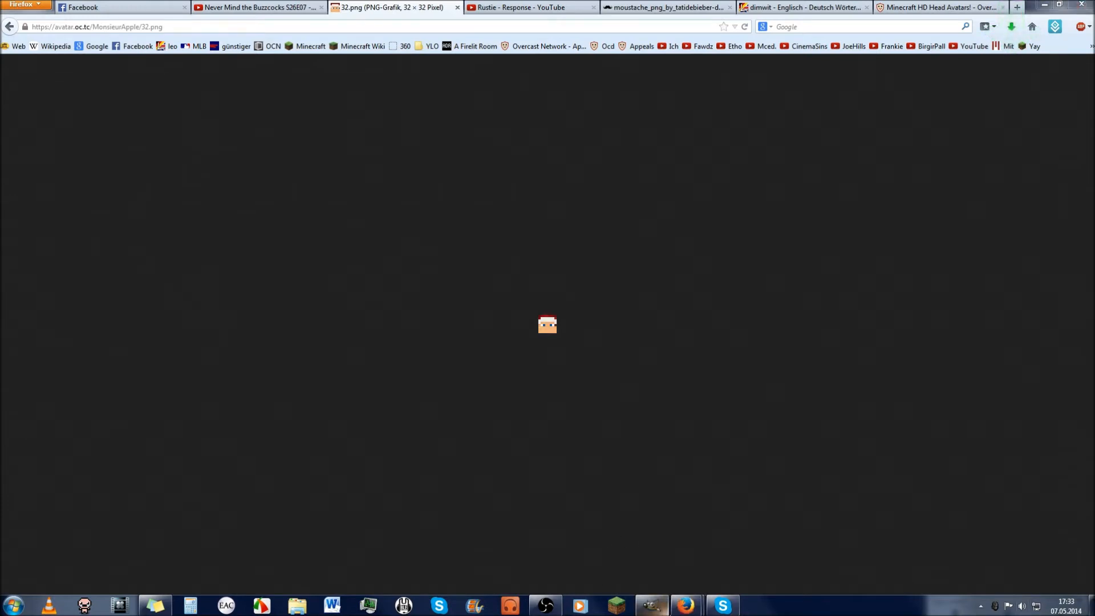
Step: In GIMP, create a new green image and close the enlarged avatar, discarding its changes
left_click(653, 606)
left_click(7, 18)
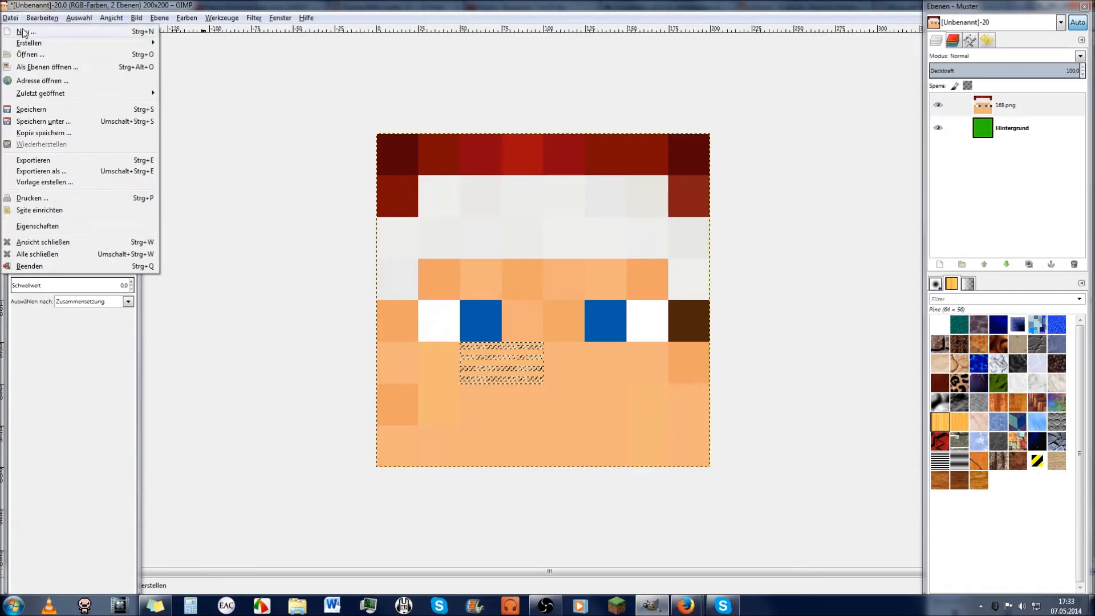
left_click(29, 30)
left_click(529, 265)
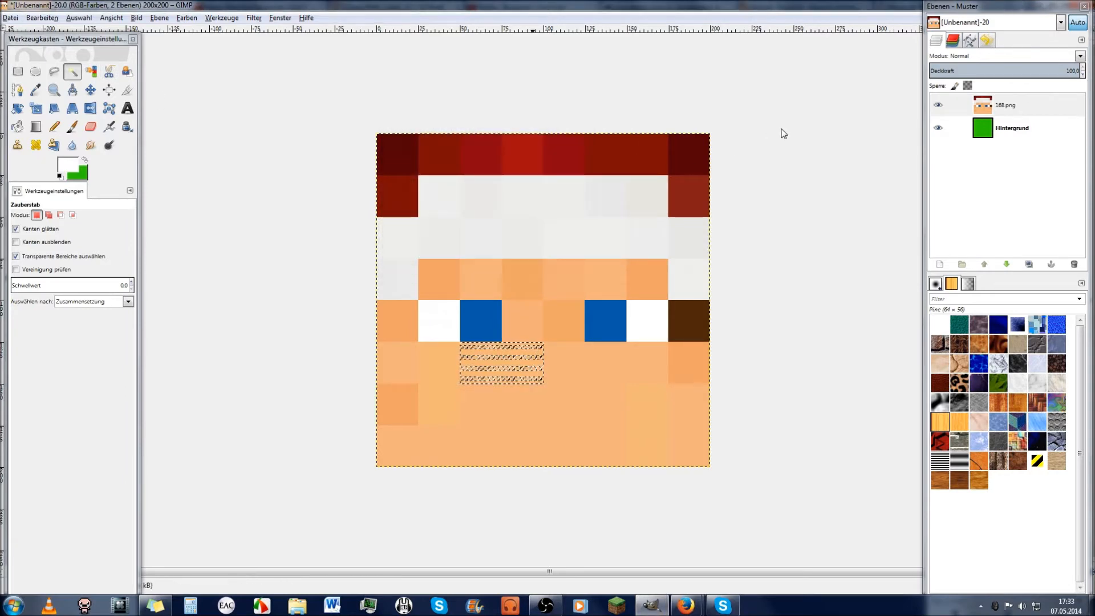
left_click_drag(885, 5, 617, 74)
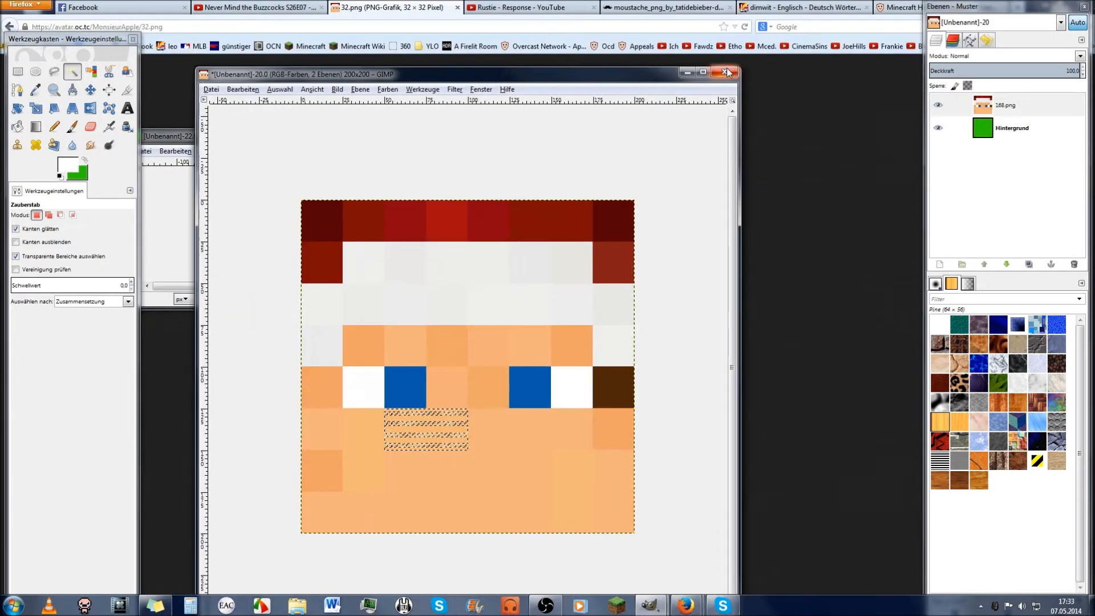
left_click(725, 72)
left_click(499, 426)
Step: Drop the saved 32 head image from the desktop into the green 200×200 image and maximize its window
key("super+d")
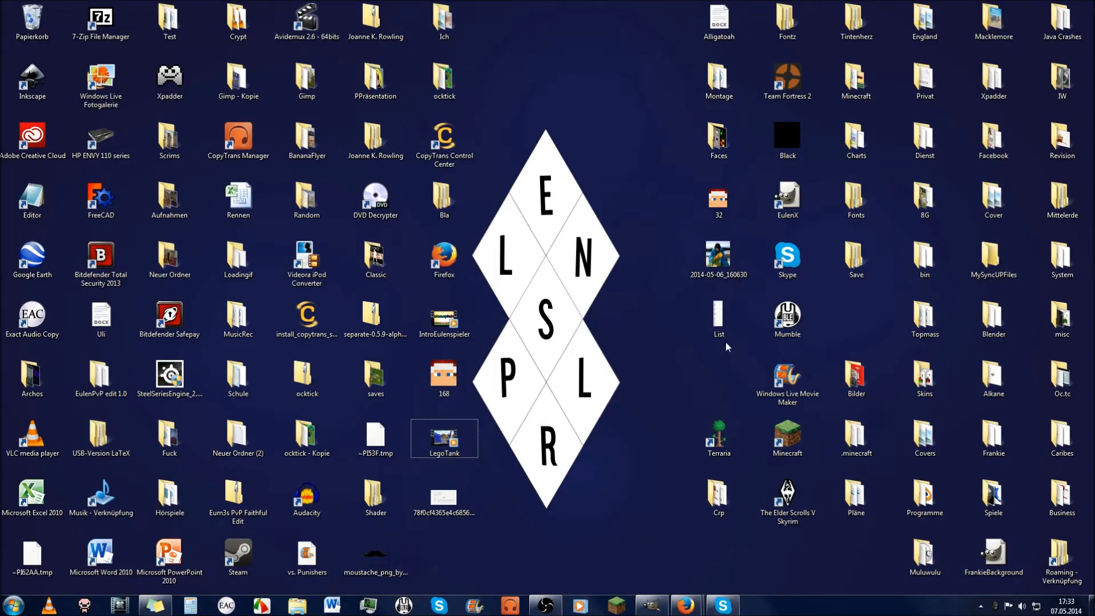
key("3")
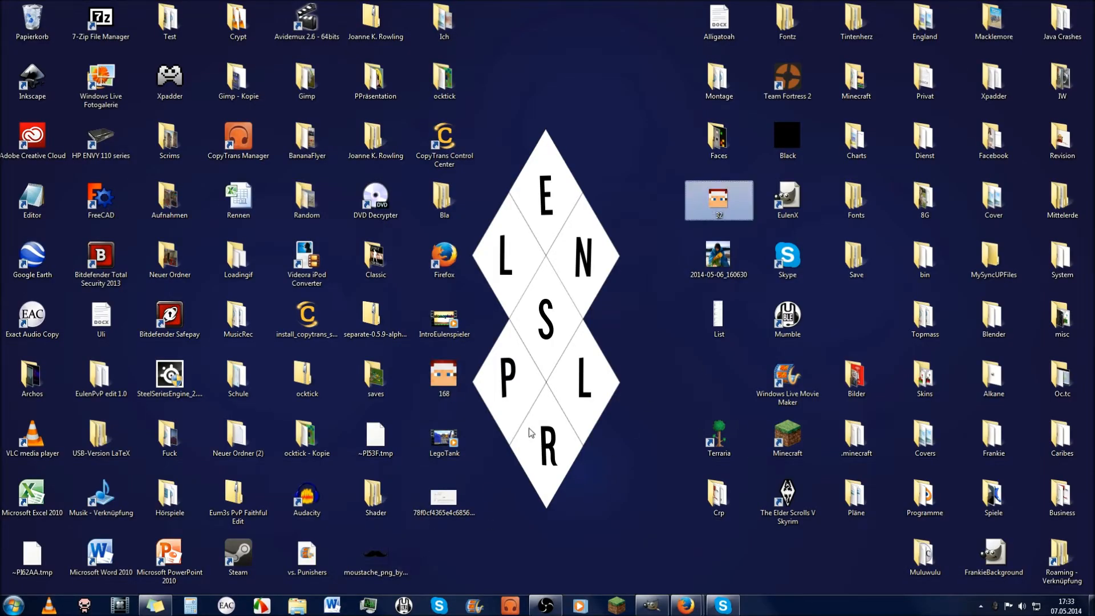
left_click_drag(688, 187, 291, 228)
left_click_drag(321, 137, 459, 4)
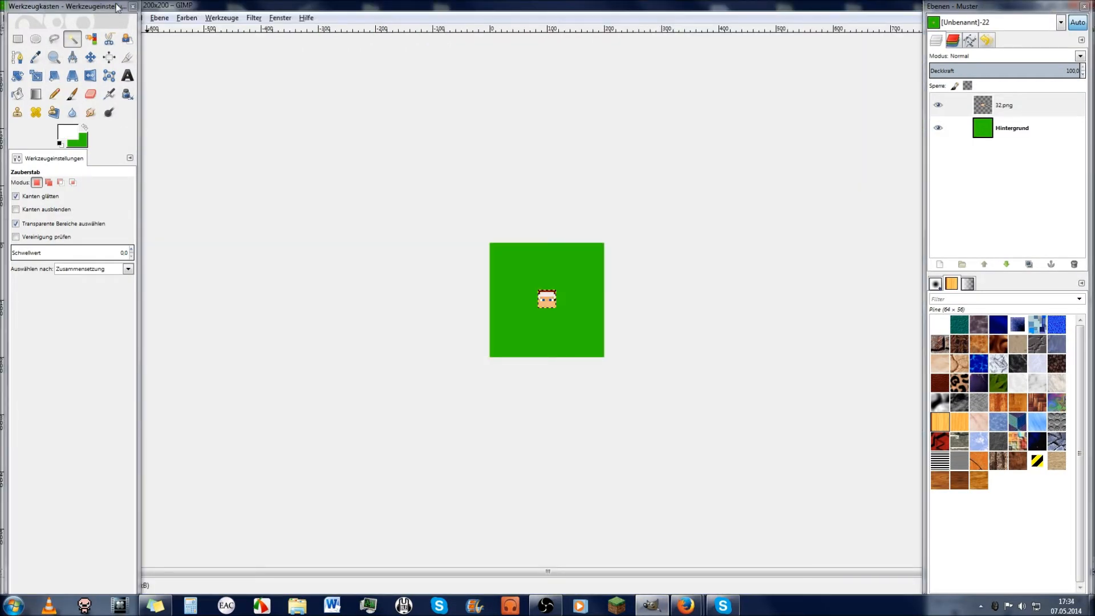
left_click_drag(117, 7, 110, 57)
Step: Scale the 32.png layer to 200×200 pixels with interpolation set to None
left_click(154, 19)
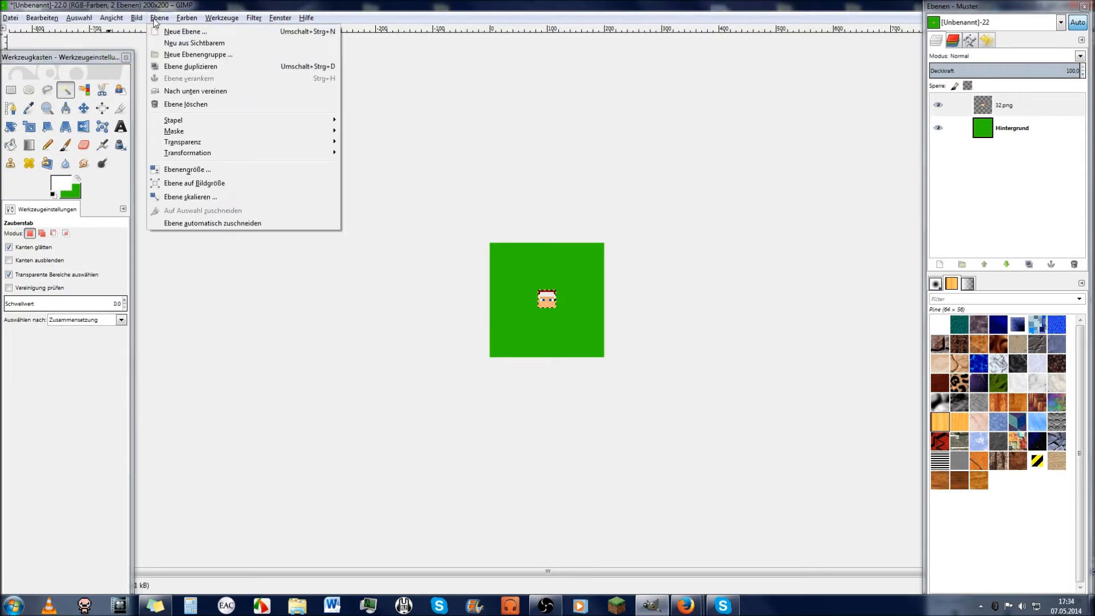
left_click(194, 196)
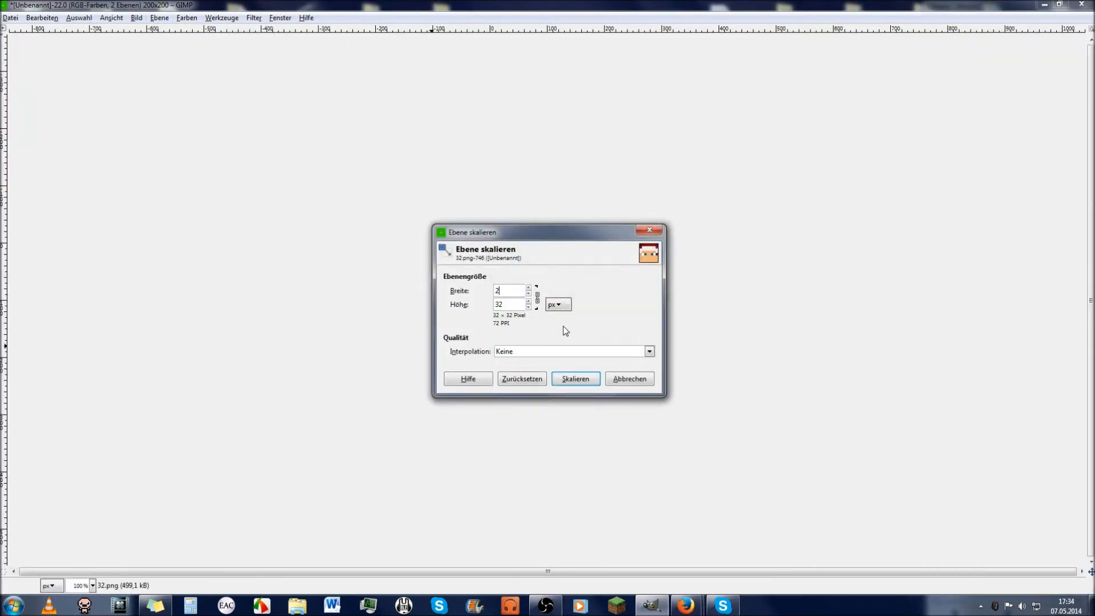
type("200")
key("Tab")
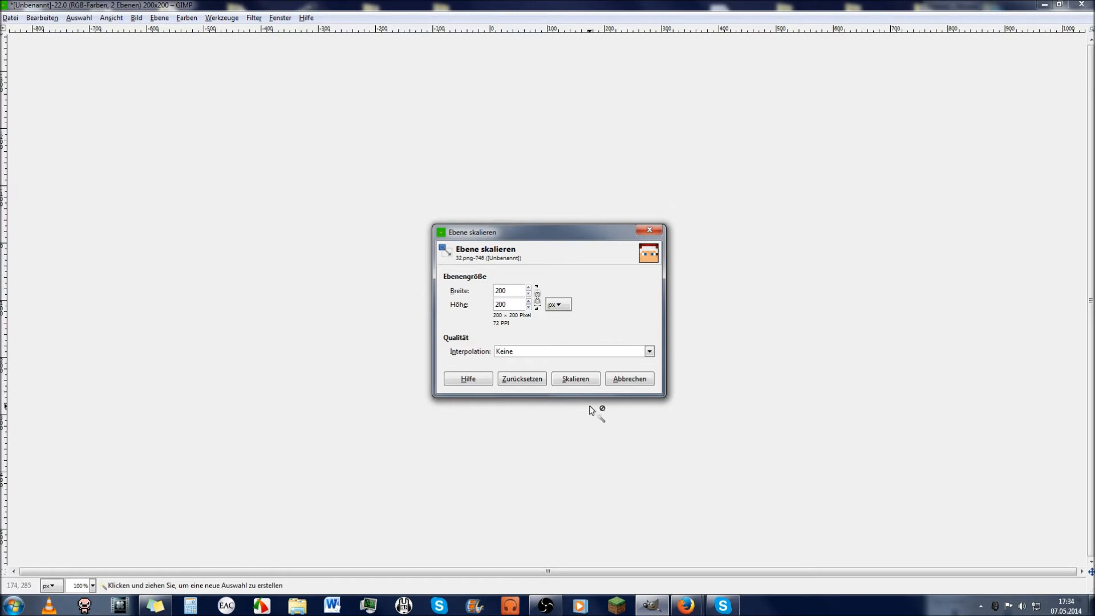
left_click(591, 384)
Step: Zoom in on the face's bottom edge and move the head layer down one pixel
key("z")
left_click_drag(431, 300, 631, 415)
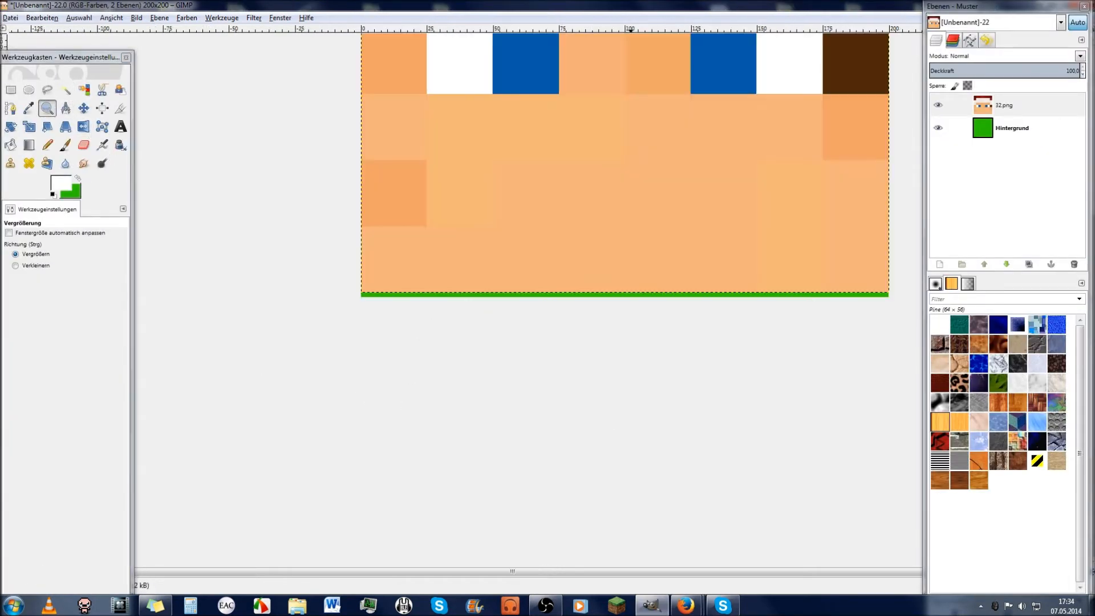
left_click(84, 108)
left_click_drag(378, 275, 375, 283)
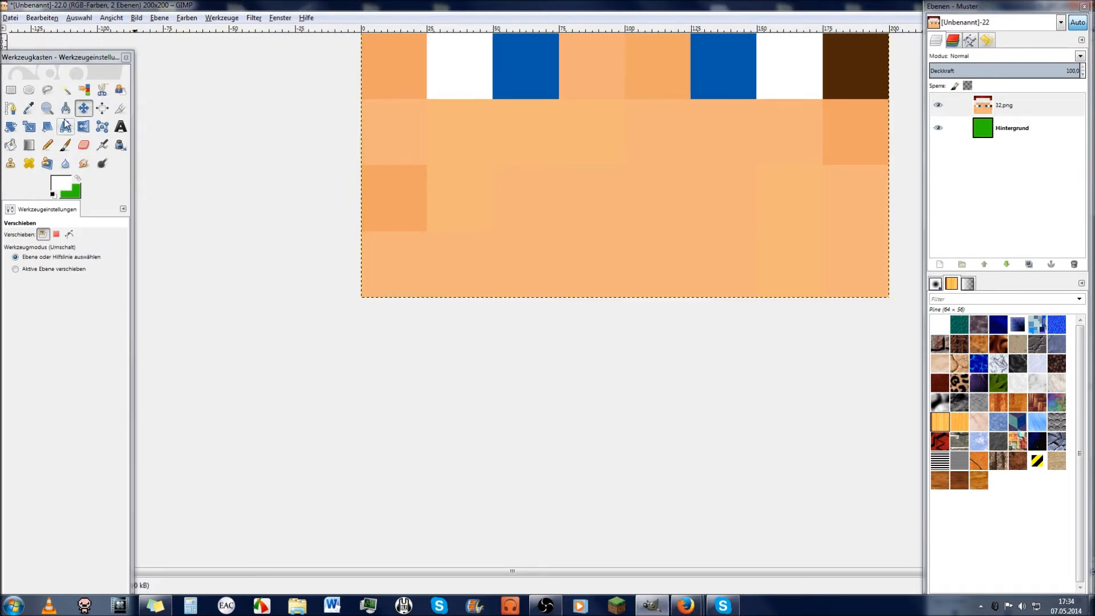
Step: Zoom out and back in until the whole blocky head with red cap and blue eyes fills the view
left_click(49, 109)
left_click_drag(325, 257, 452, 409)
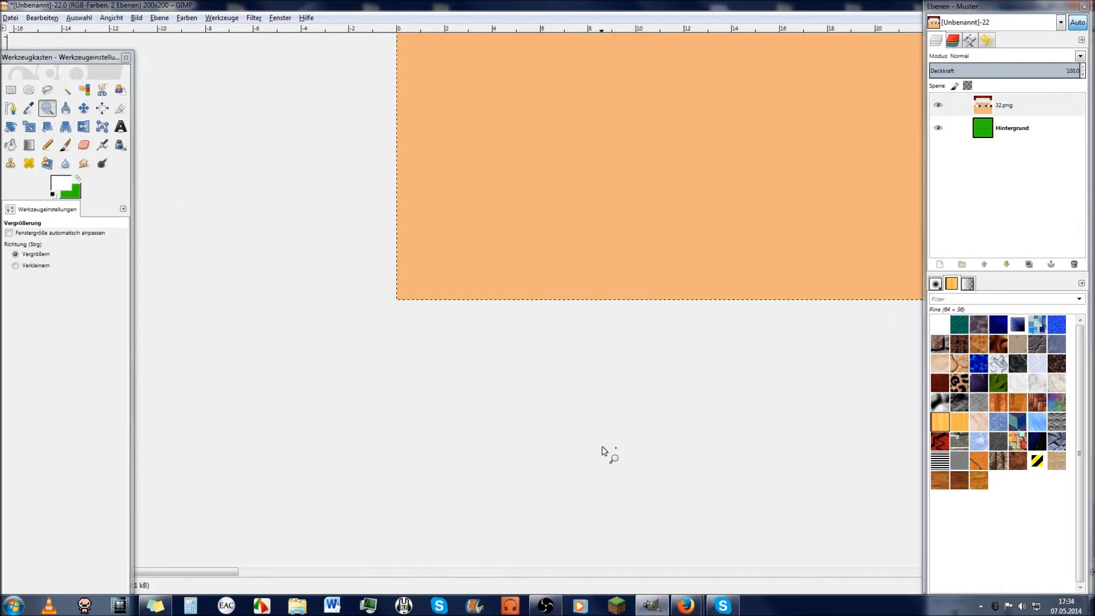
left_click(686, 318)
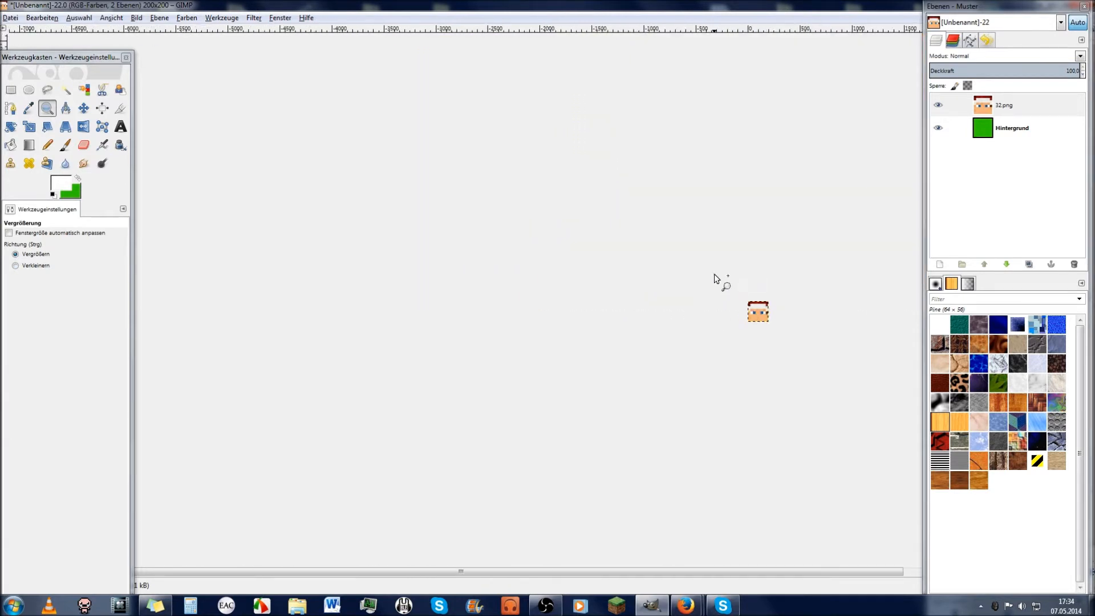
left_click(839, 328)
left_click_drag(259, 124, 671, 410)
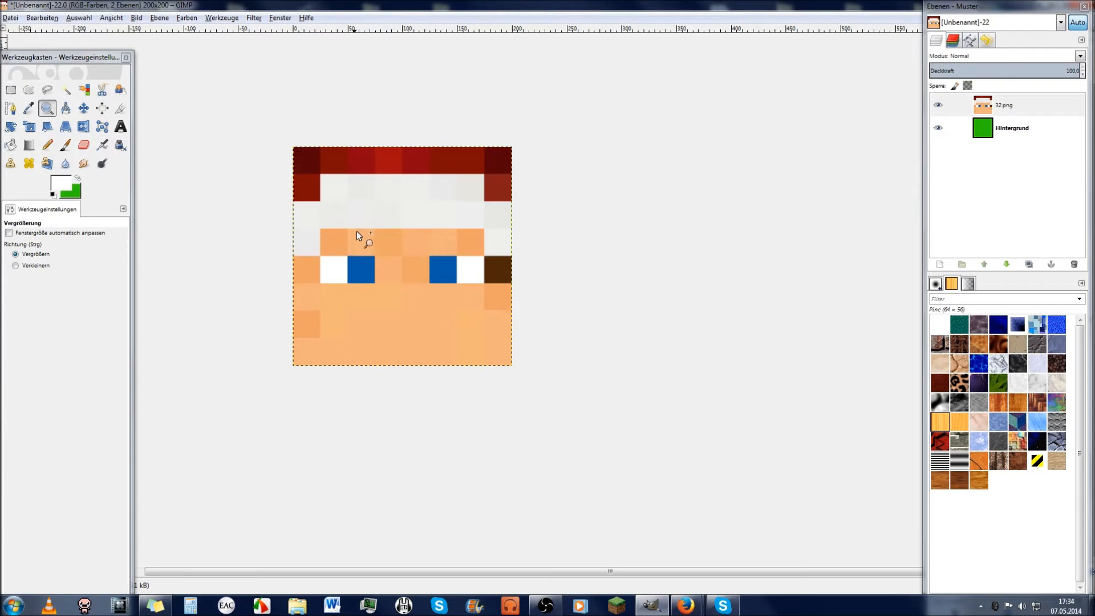
left_click_drag(233, 93, 556, 404)
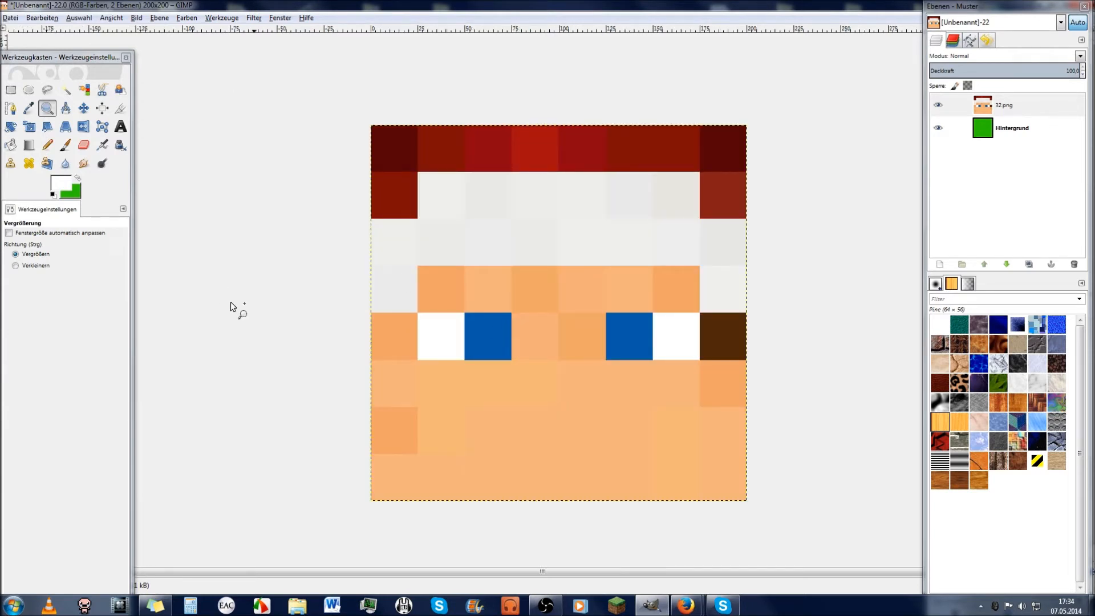
left_click(287, 382, "ctrl")
left_click(292, 314)
scroll(349, 312, "down", 2)
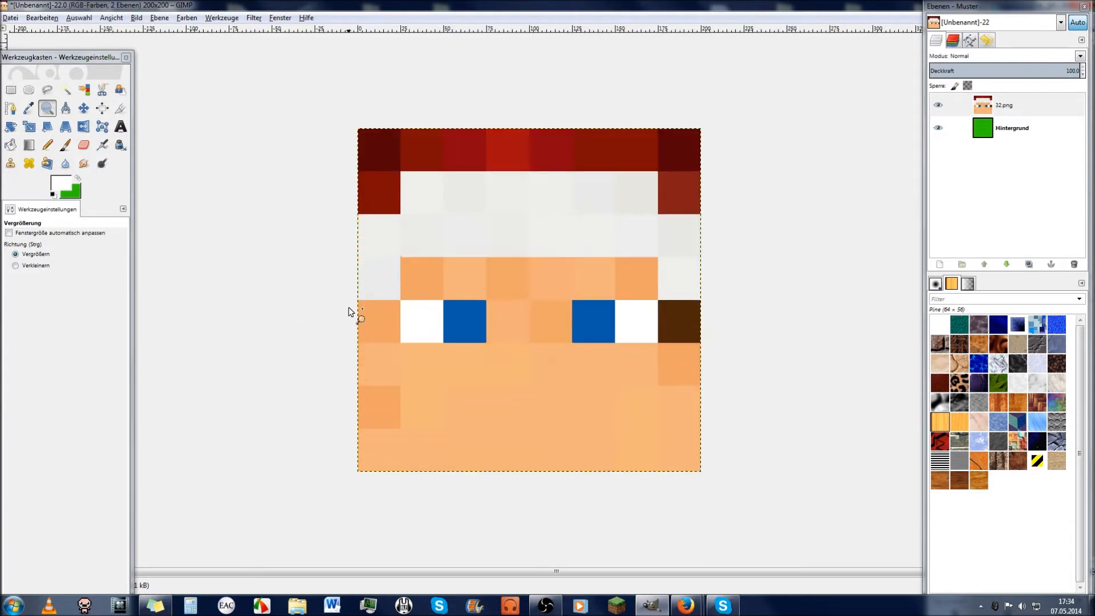
left_click(66, 89)
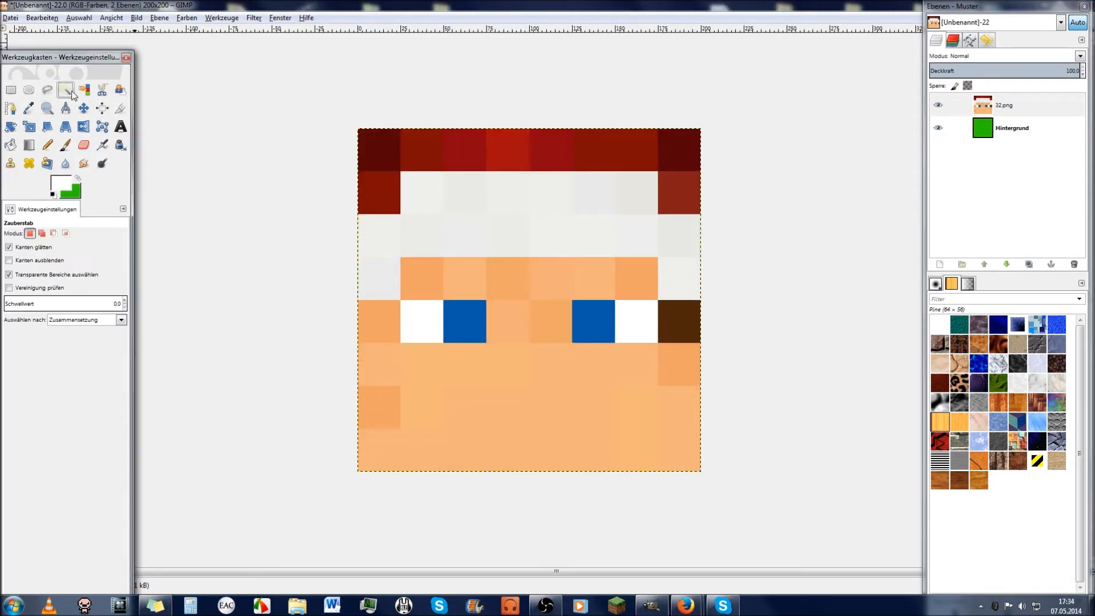
Step: Fuzzy-select the left eye's white and blue squares, dropping the skin squares accidentally added above
left_click(423, 327)
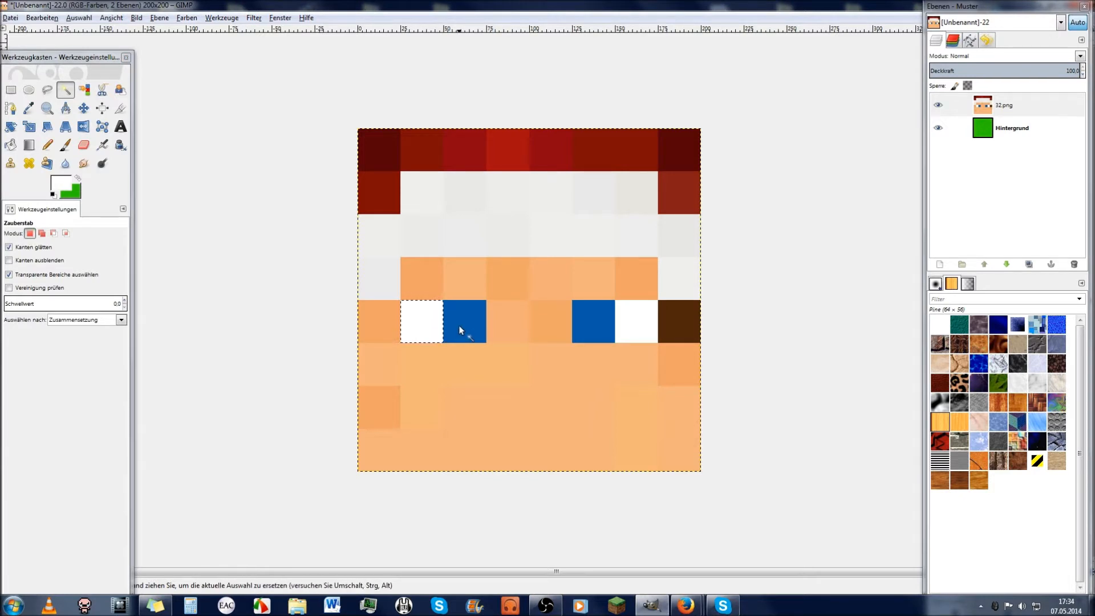
left_click(456, 322)
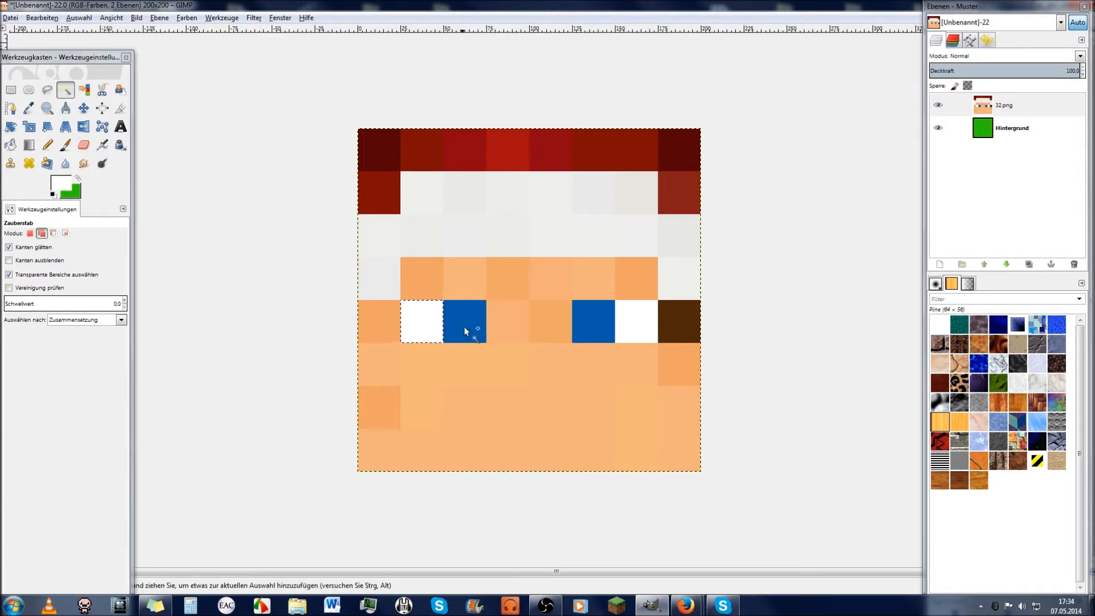
left_click(469, 328, "shift")
left_click(424, 290, "shift")
left_click(465, 288, "shift")
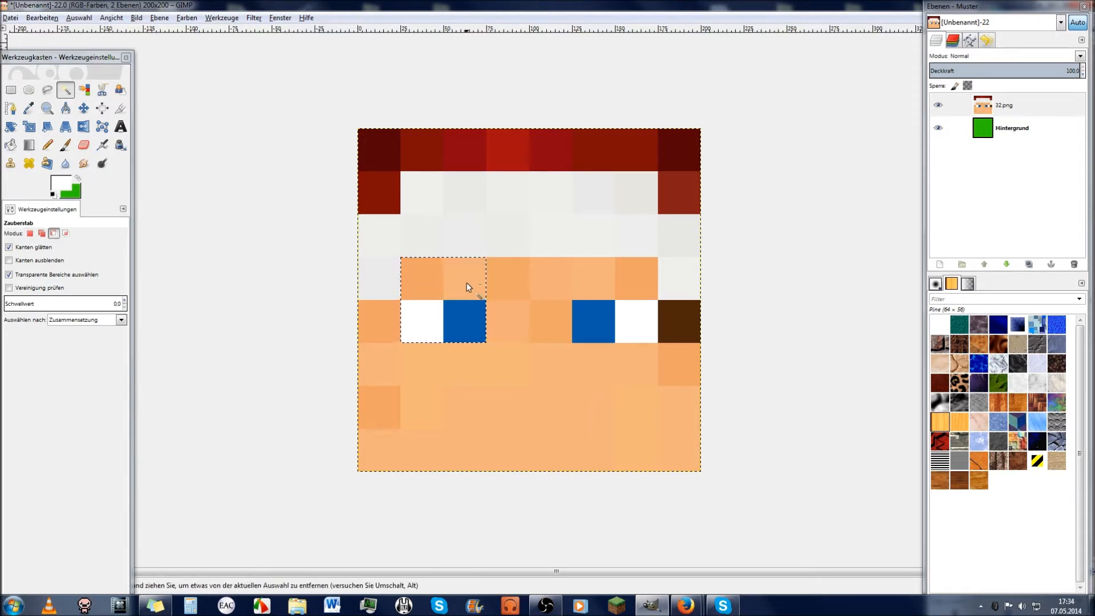
key("ctrl+z")
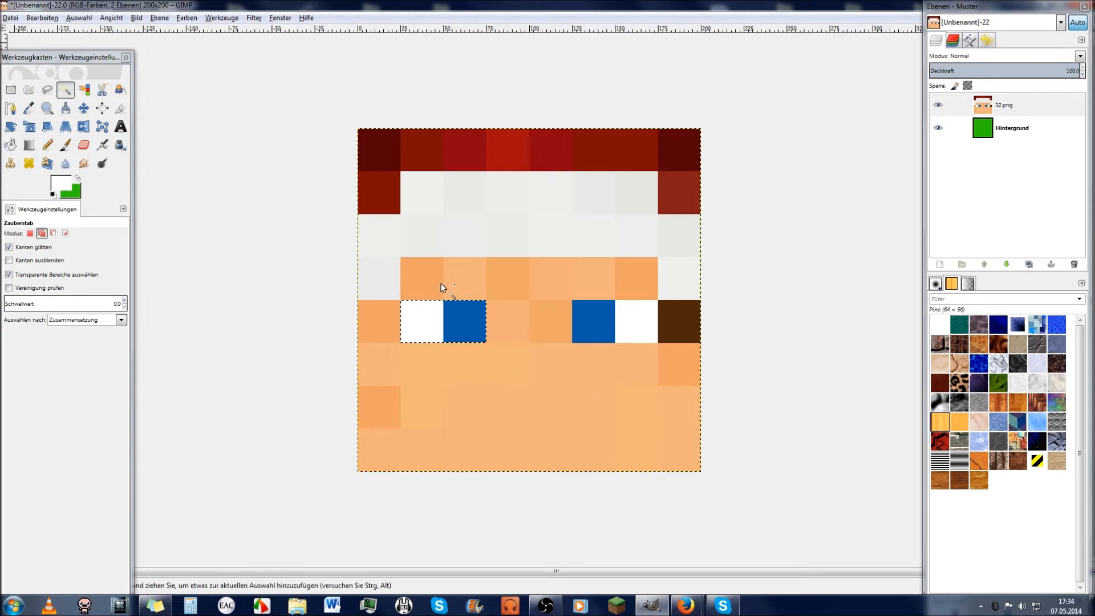
left_click(435, 285, "ctrl")
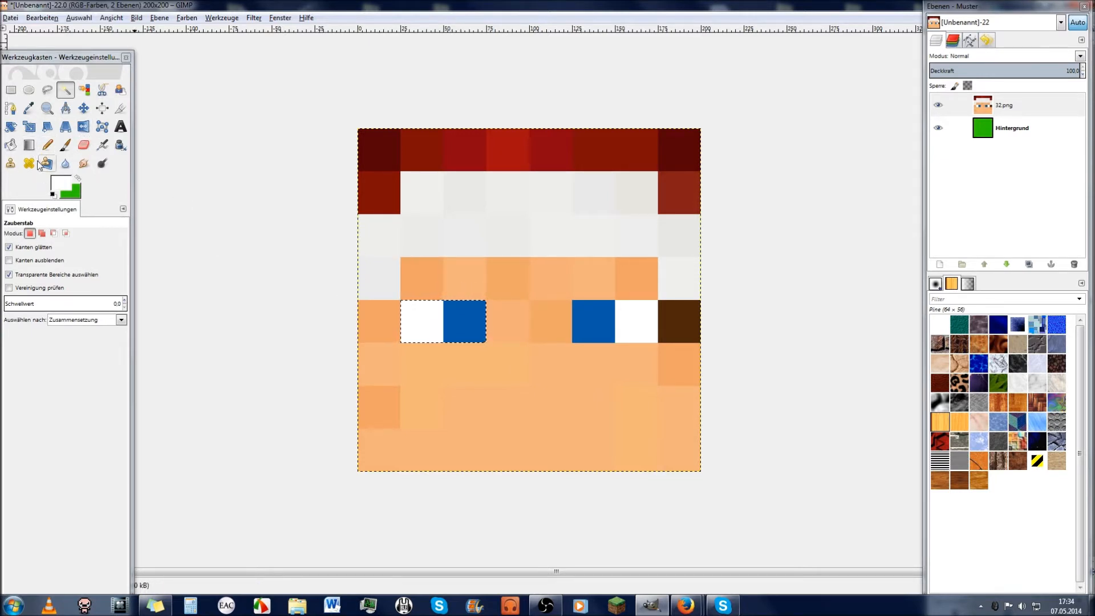
Step: Choose the Blend tool with the FG to BG (RGB) gradient
left_click(61, 183)
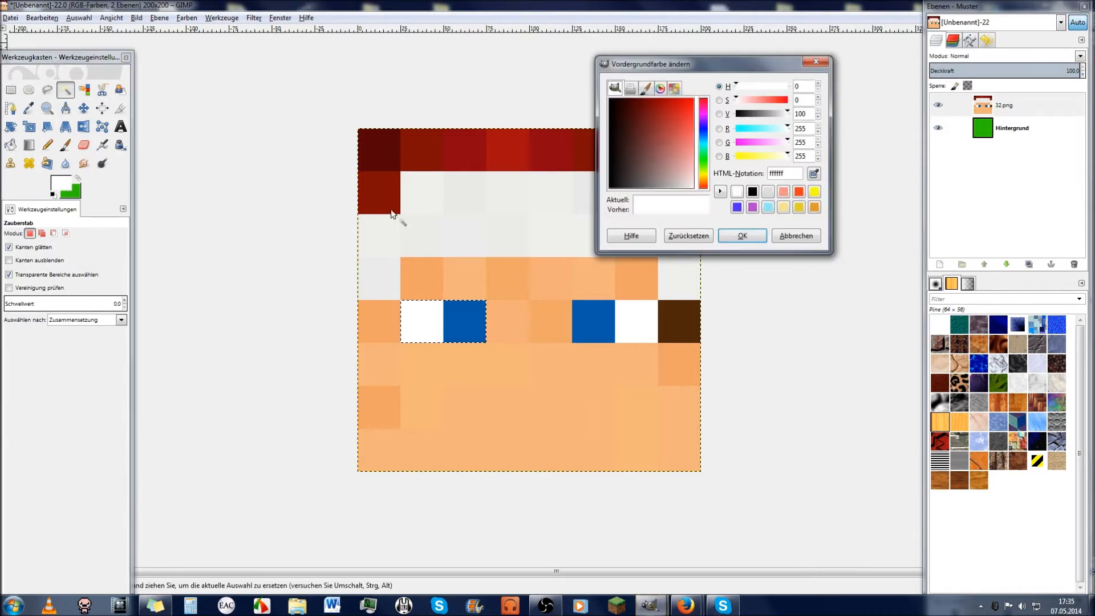
left_click(790, 235)
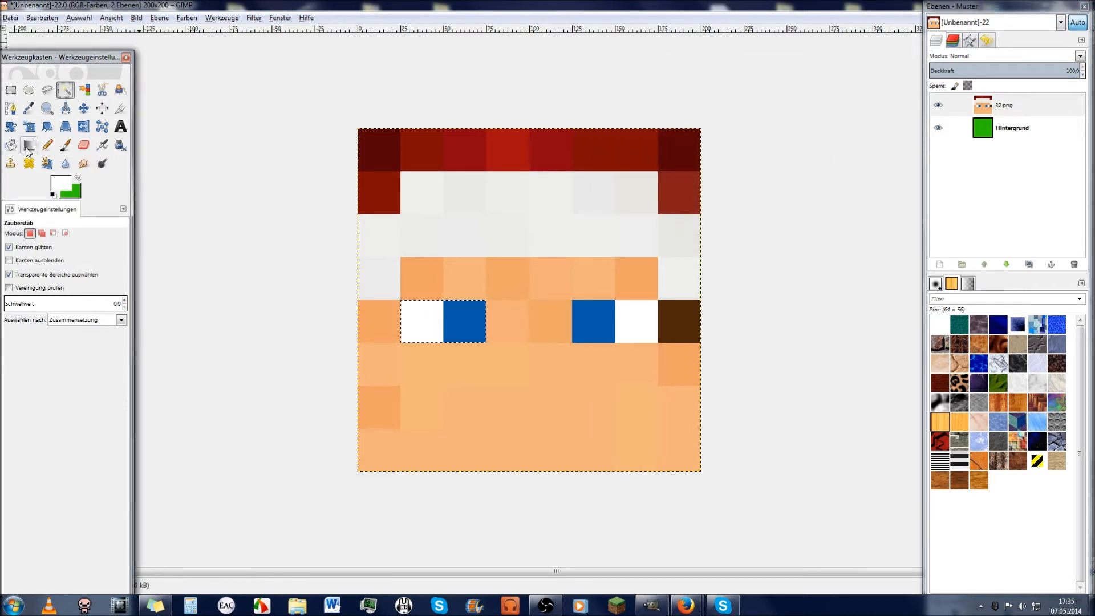
left_click(28, 147)
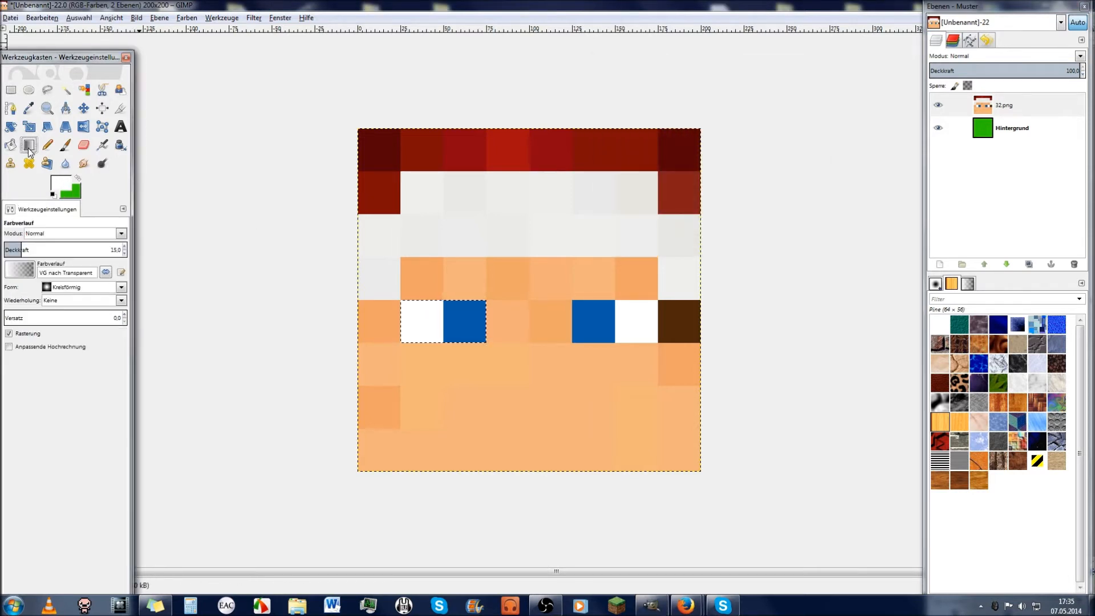
left_click(121, 288)
left_click(4, 396)
left_click(19, 271)
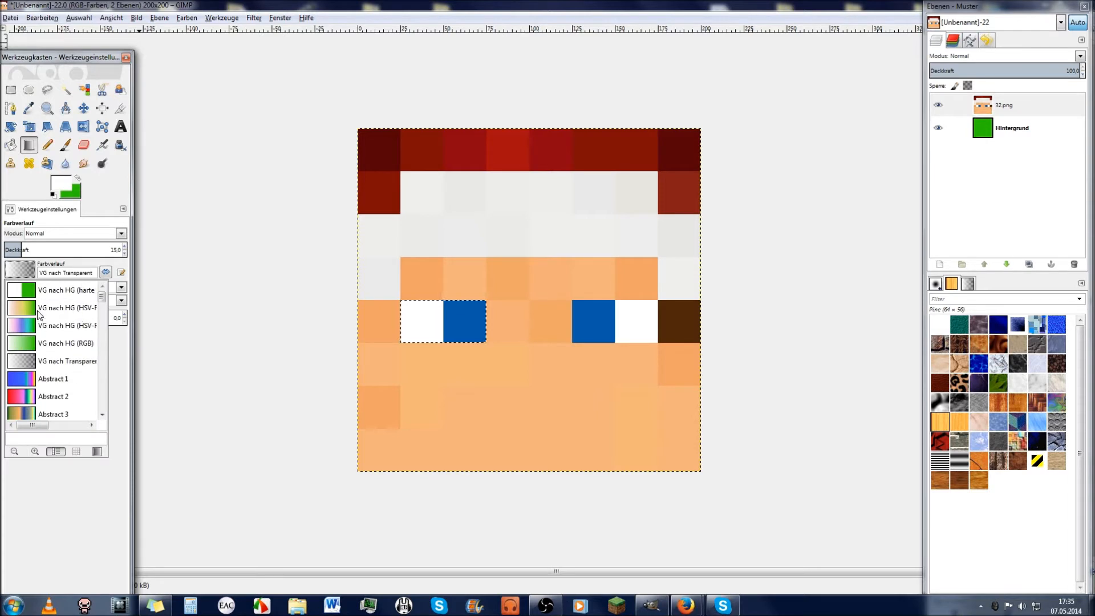
left_click(71, 347)
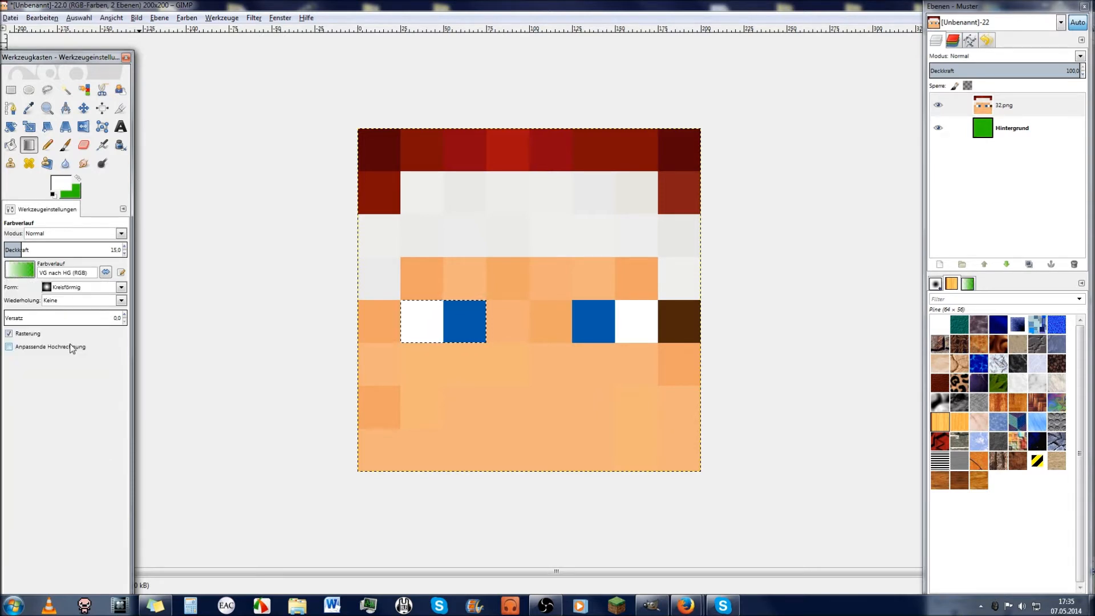
Step: Reset colours to default black and white, with Linear shape and opacity 100
left_click(69, 182)
left_click_drag(633, 163, 607, 181)
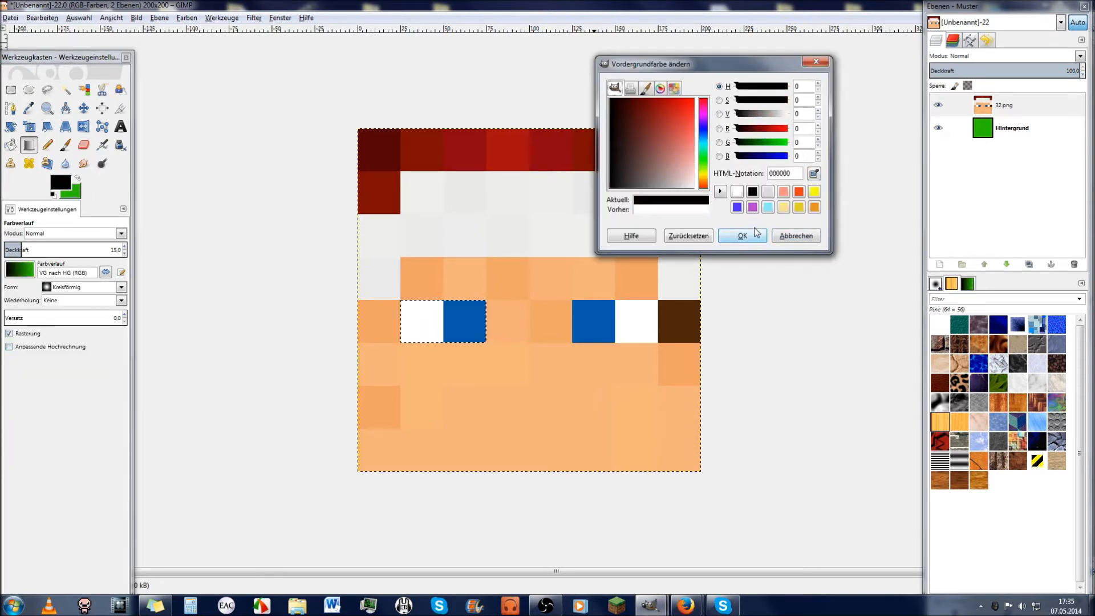
left_click(755, 233)
left_click(53, 195)
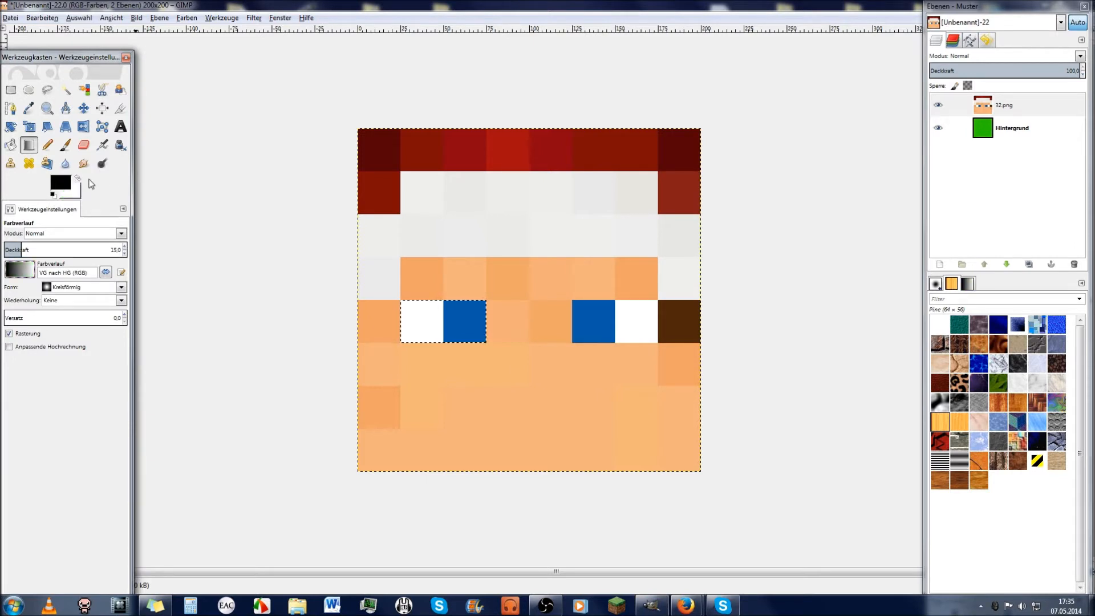
left_click(85, 287)
left_click(80, 288)
left_click_drag(22, 250, 166, 261)
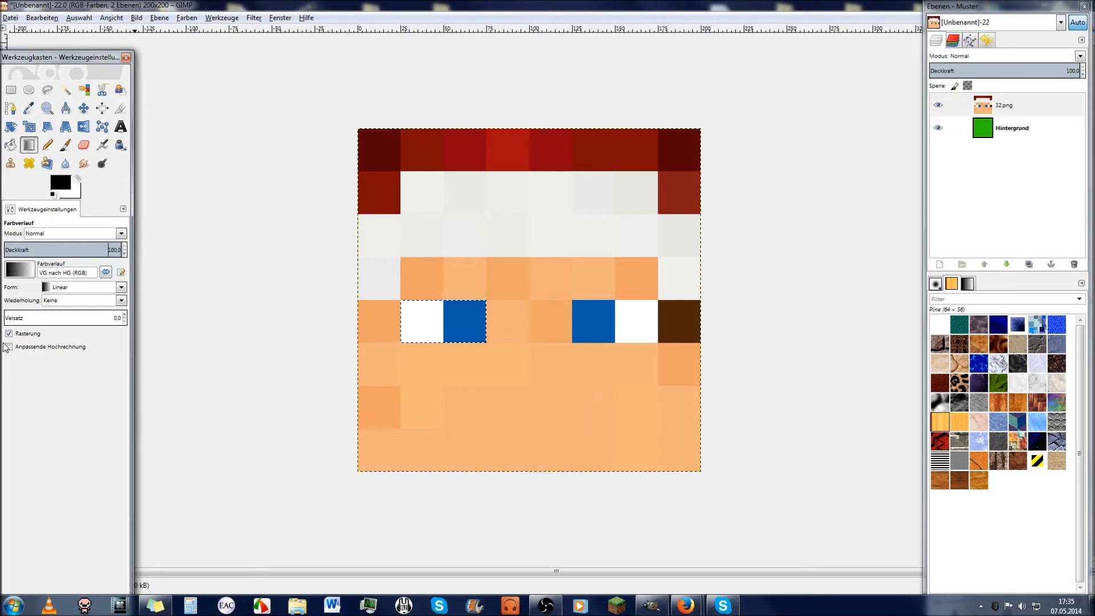
Step: Make 32.png the active layer and select the entire canvas
key("ctrl+a")
left_click(949, 106)
key("ctrl+a")
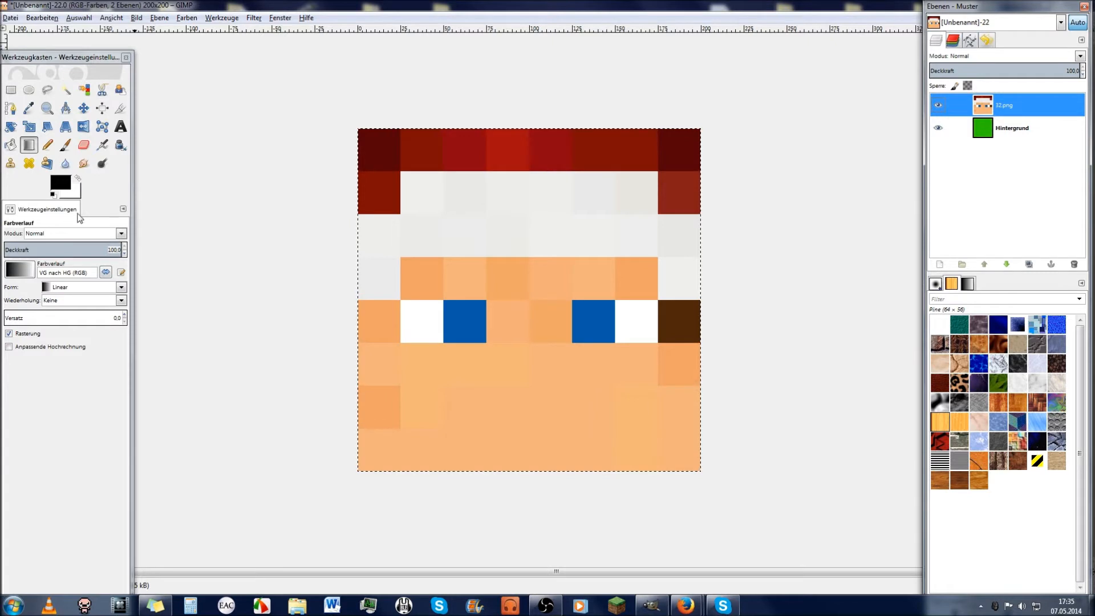
left_click_drag(358, 305, 700, 304)
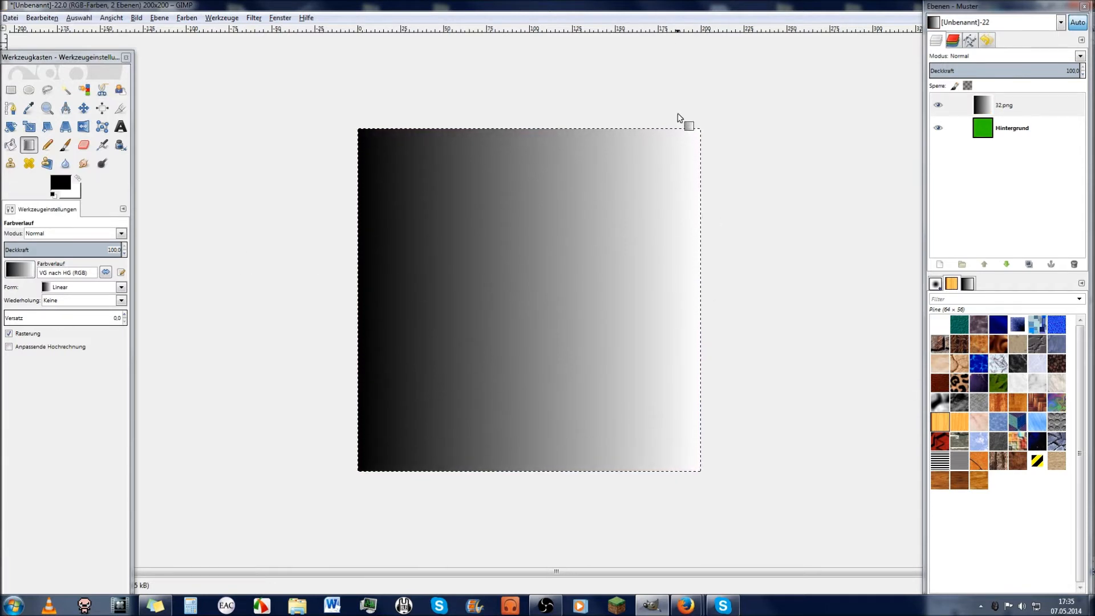
key("ctrl+z")
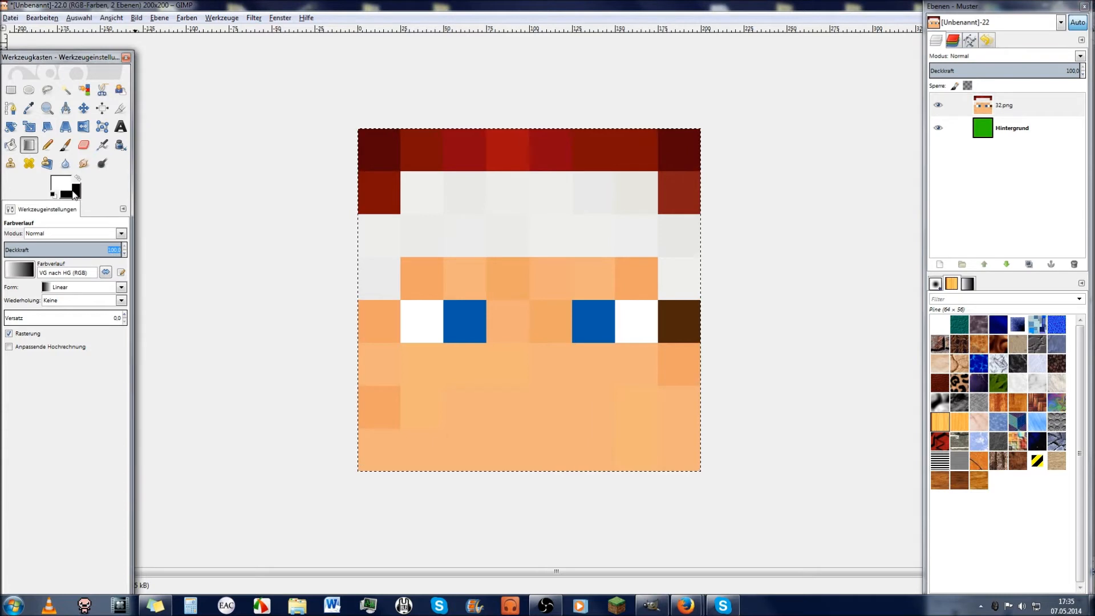
Step: Set the background colour to red and test a black-to-red gradient, then undo it
left_click(77, 196)
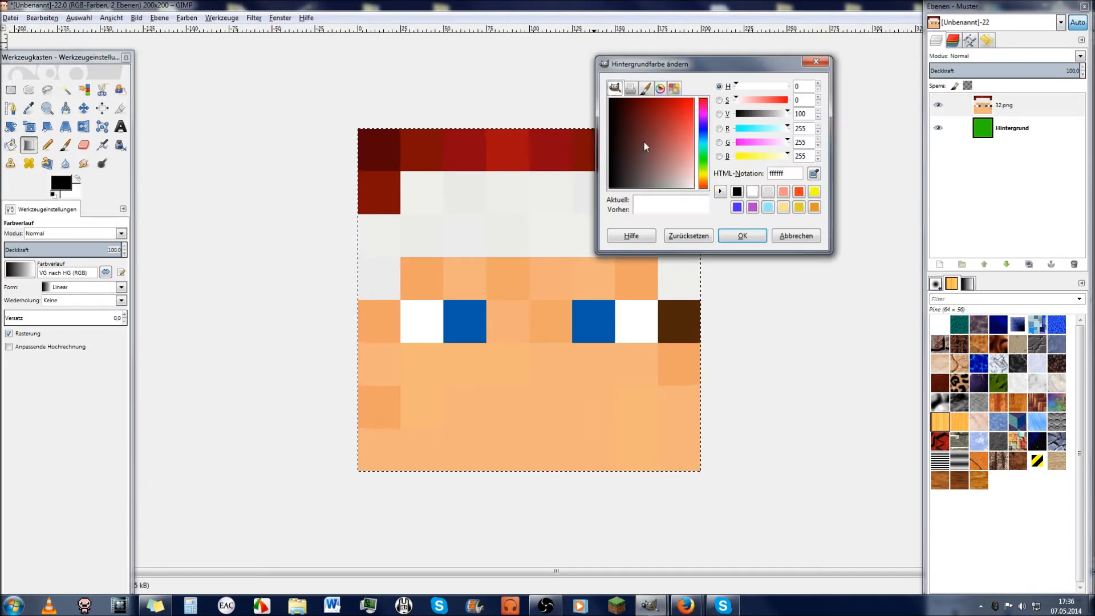
left_click(692, 100)
left_click(750, 237)
left_click_drag(357, 311, 718, 308)
key("ctrl+z")
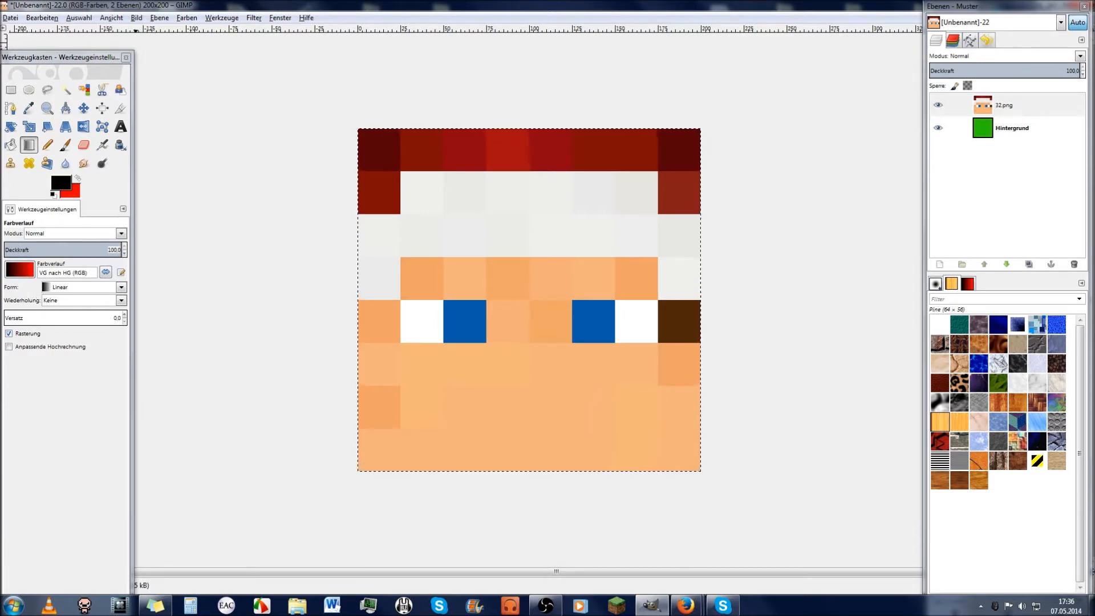
Step: Lower gradient opacity to 7.3 and drag several faint black-to-red passes across the face
left_click(63, 250)
left_click_drag(67, 255, 13, 255)
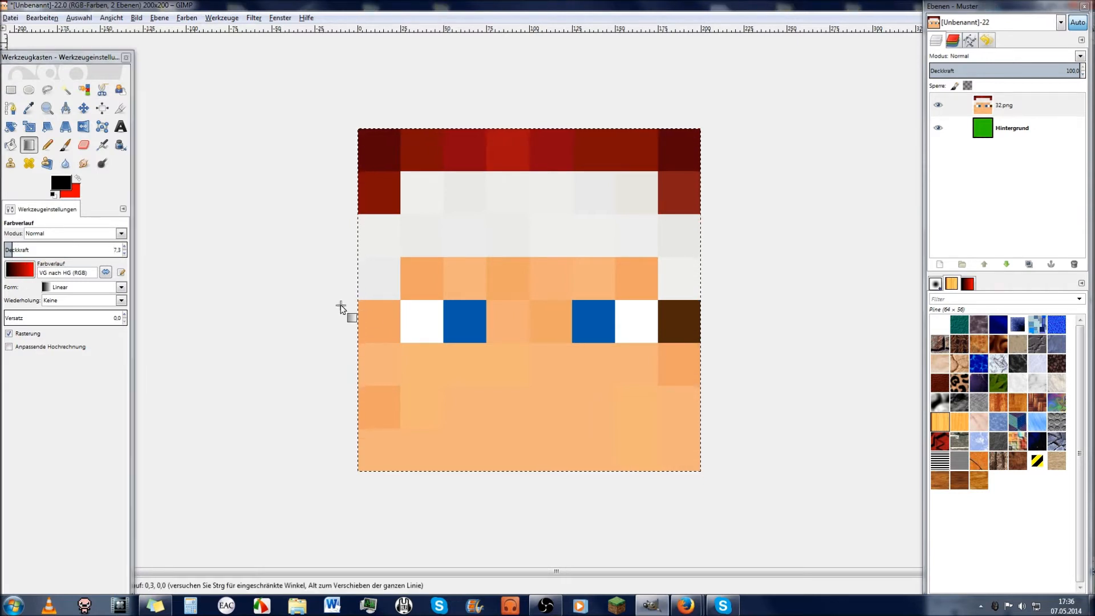
left_click_drag(342, 310, 731, 306)
left_click_drag(341, 315, 797, 350)
left_click_drag(319, 340, 741, 334)
left_click_drag(304, 336, 799, 342)
left_click_drag(244, 325, 501, 405)
Step: Undo the trial shading passes with Ctrl+Z and Edit > Undo
key("ctrl+z")
key("ctrl+z")
key("ctrl+z")
key("ctrl+z")
key("ctrl+z")
key("ctrl+z")
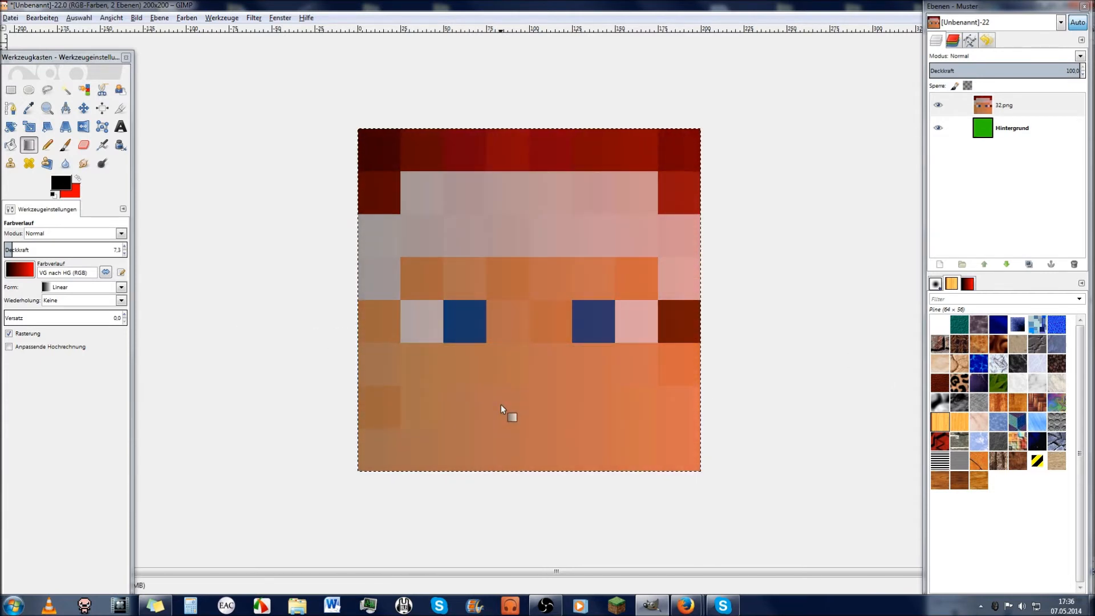
key("ctrl+z")
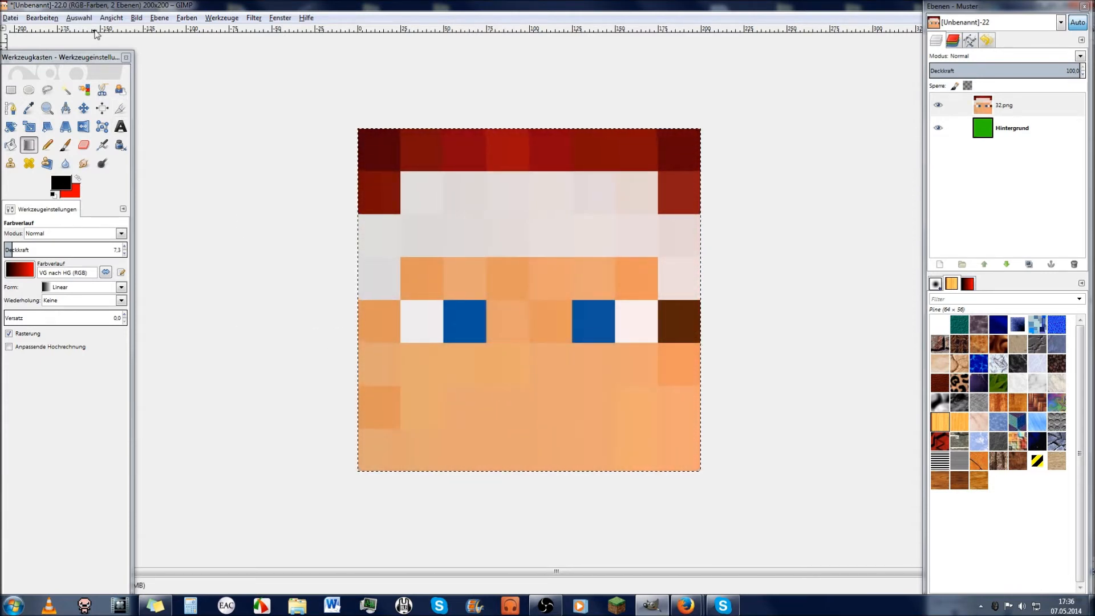
left_click(43, 18)
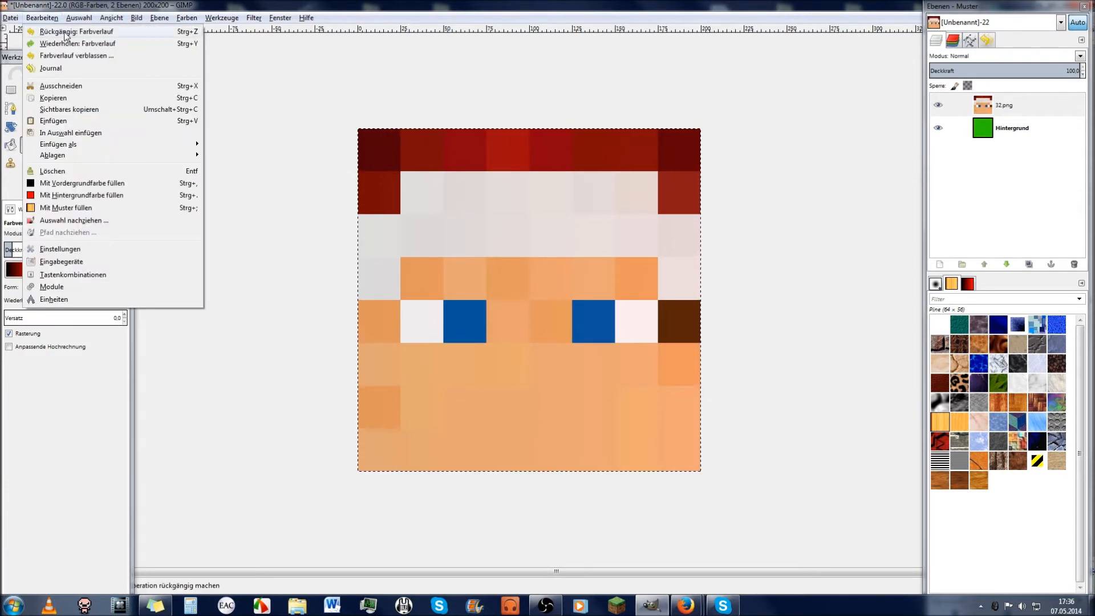
left_click(68, 32)
left_click(55, 17)
left_click(365, 288)
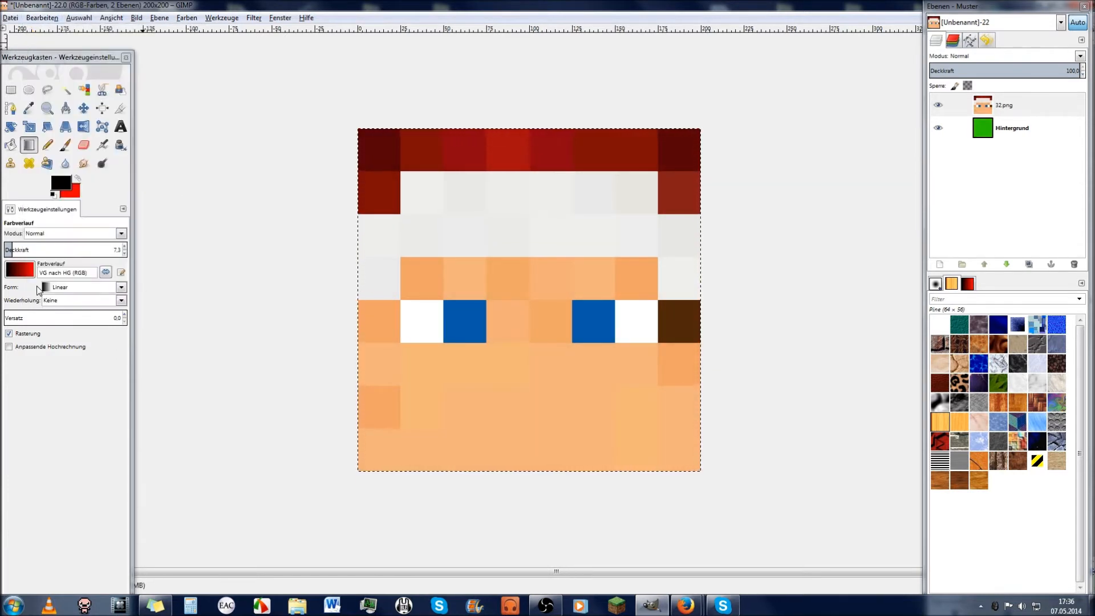
Step: Choose the FG to Transparent gradient and raise its opacity to 11.7
left_click(31, 278)
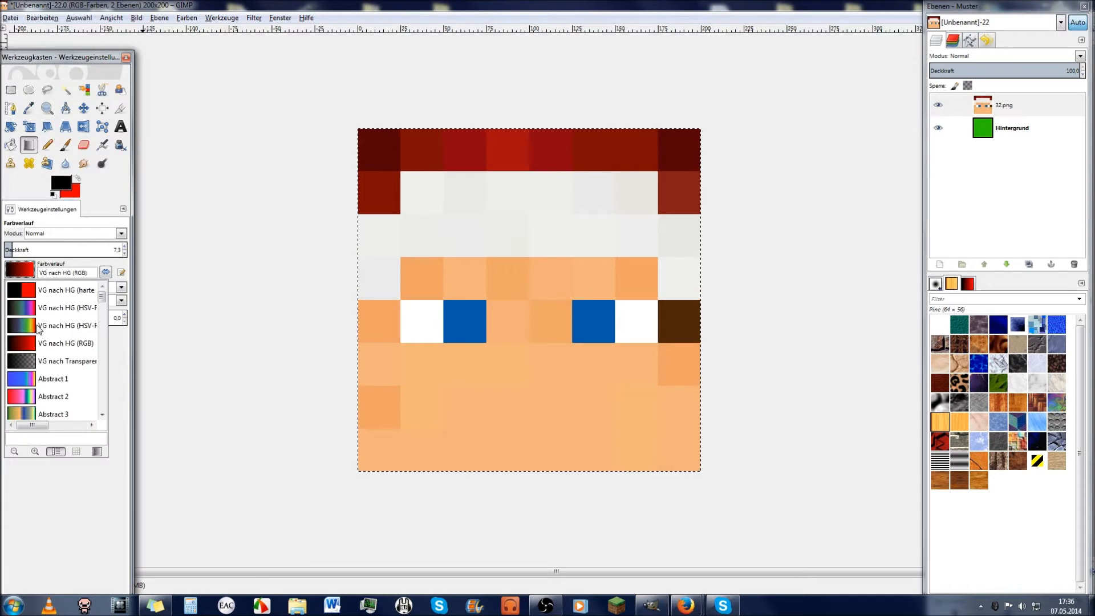
left_click(55, 364)
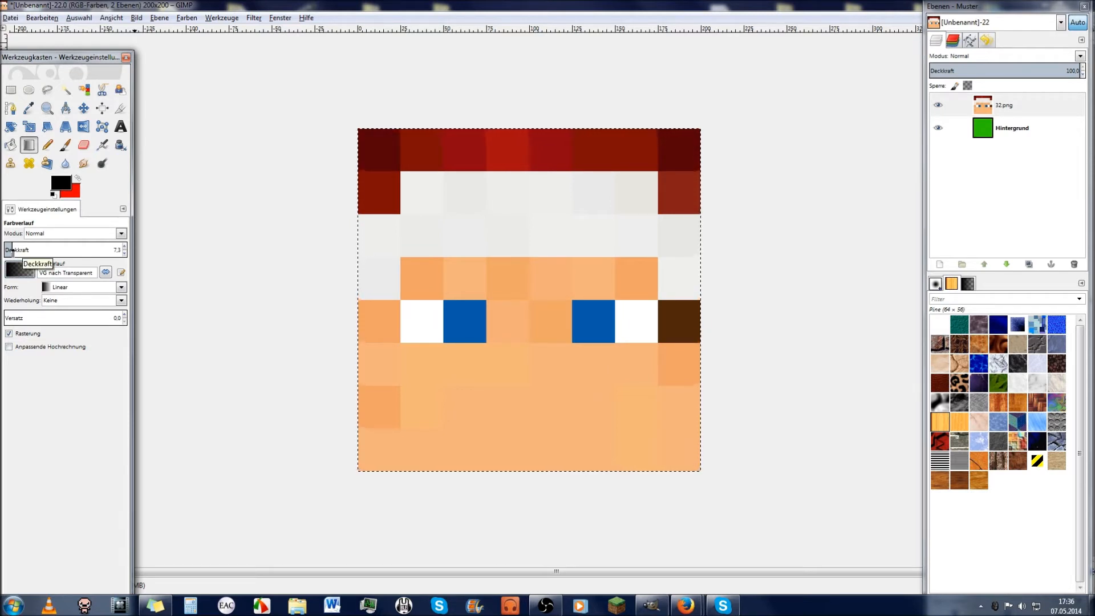
left_click_drag(15, 252, 24, 254)
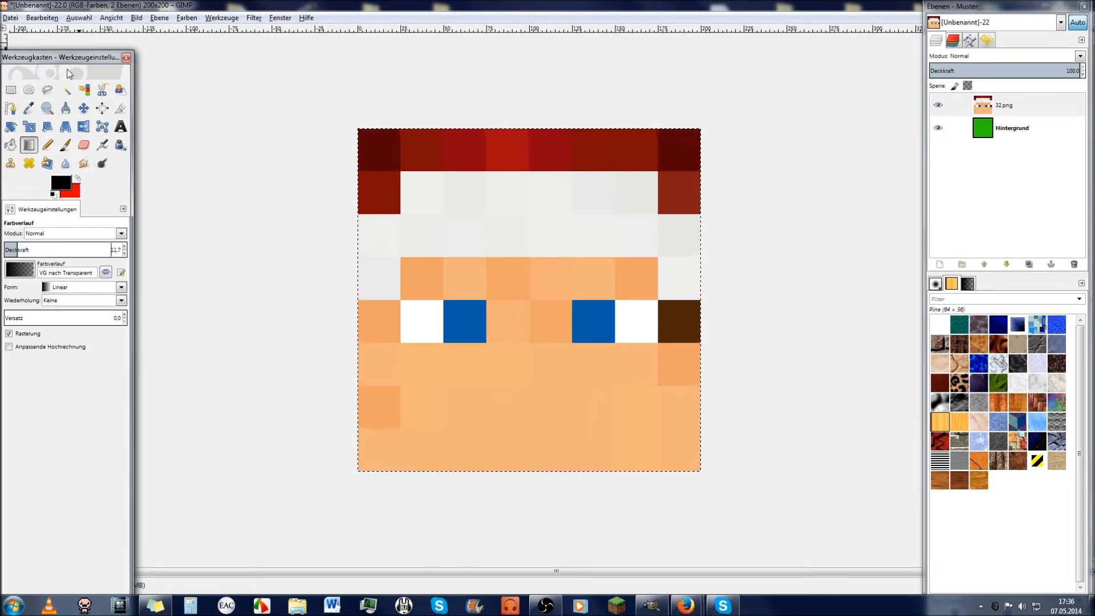
Step: Fuzzy-select the left eye's white and blue squares and try a gradient pass, then undo it
left_click(66, 90)
left_click(423, 332)
left_click(459, 329, "shift")
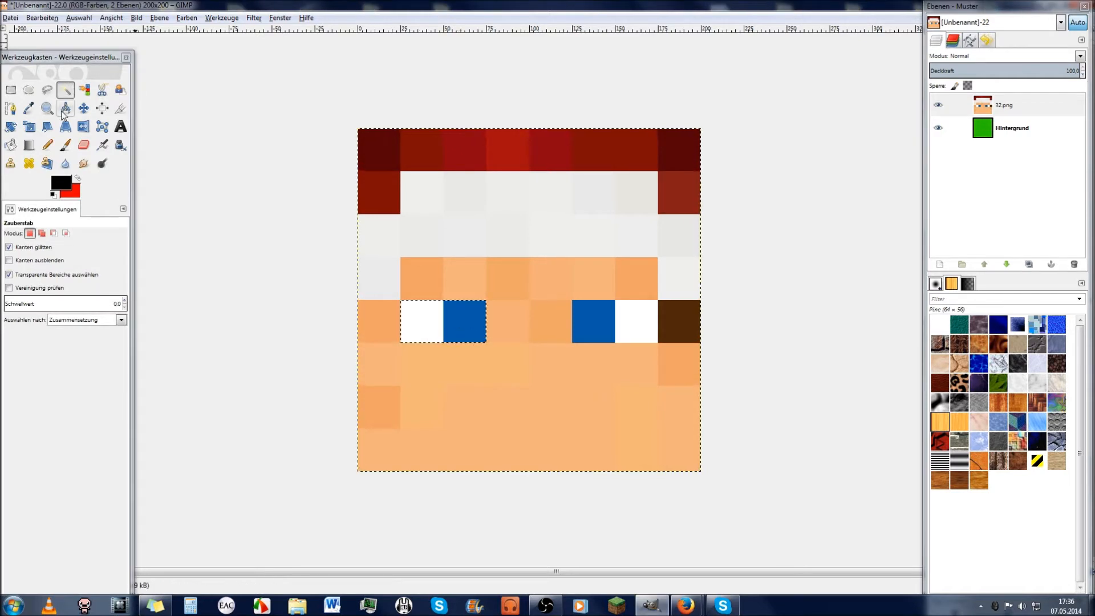
left_click(29, 145)
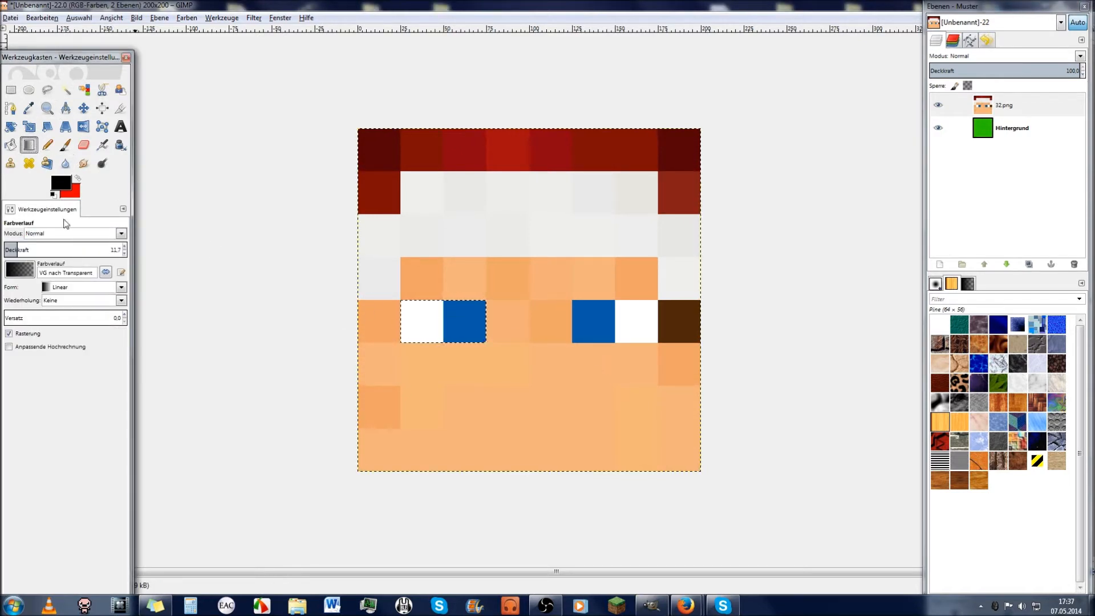
mouse_move(399, 322)
left_mouse_down()
mouse_move(471, 318)
mouse_move(449, 331)
left_mouse_up()
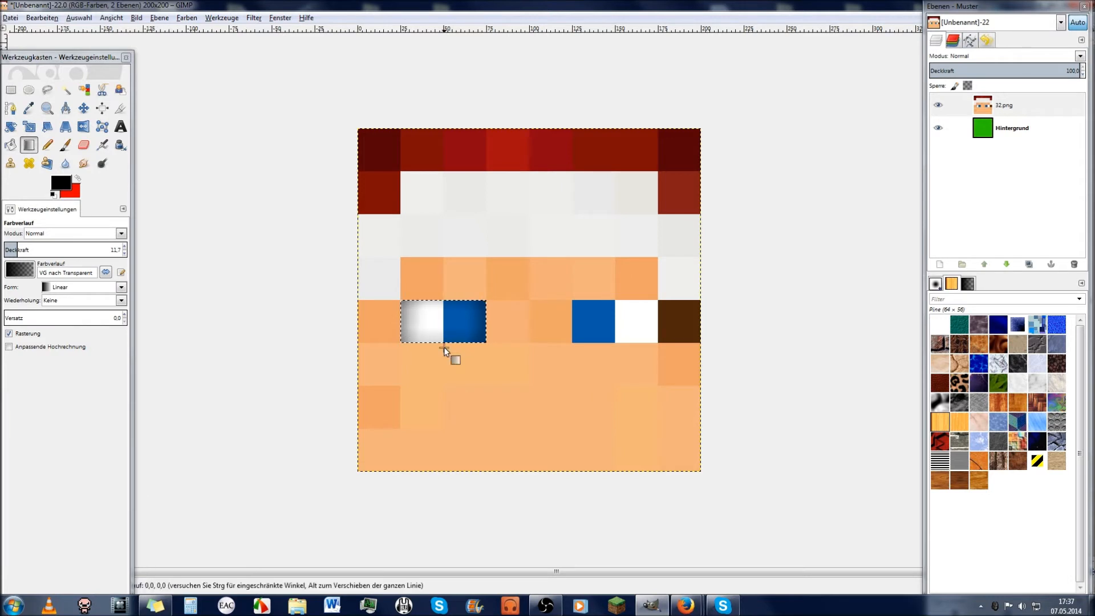
key("ctrl+shift+a")
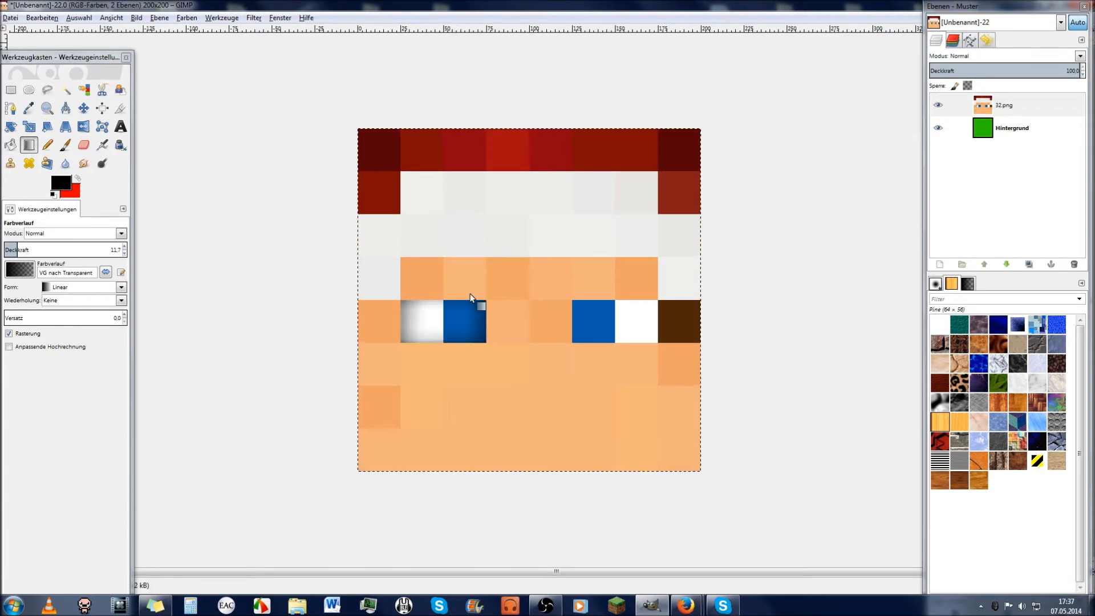
key("ctrl+z")
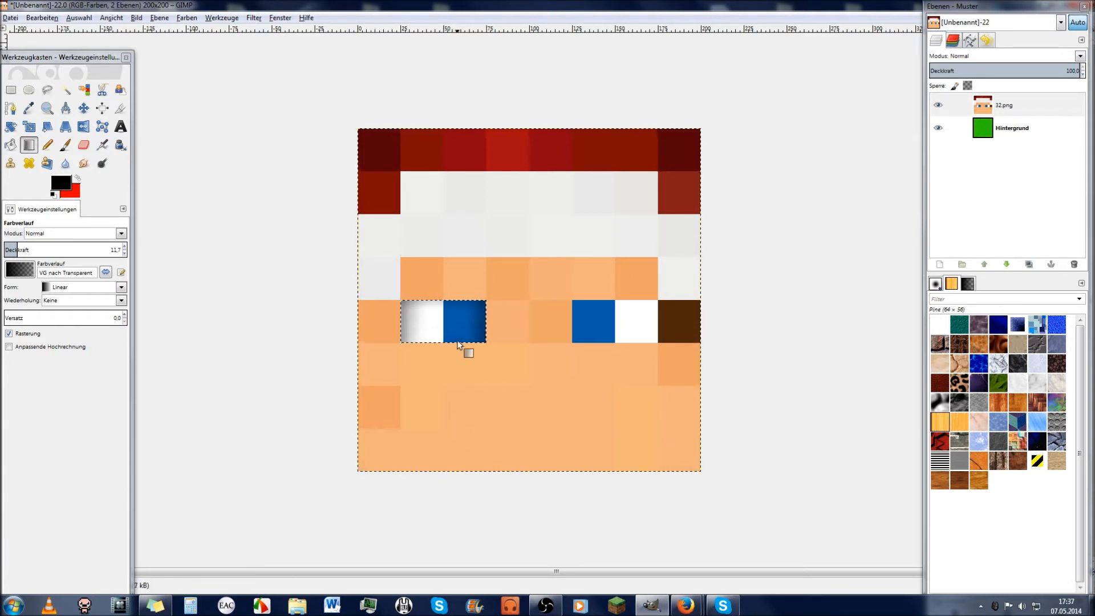
key("ctrl+z")
key("ctrl+z")
mouse_move(395, 317)
left_mouse_down()
mouse_move(440, 343)
mouse_move(399, 249)
mouse_move(428, 368)
mouse_move(394, 379)
mouse_move(394, 240)
mouse_move(443, 280)
mouse_move(396, 342)
mouse_move(416, 238)
mouse_move(415, 338)
mouse_move(454, 314)
mouse_move(432, 311)
left_mouse_up()
key("ctrl+z")
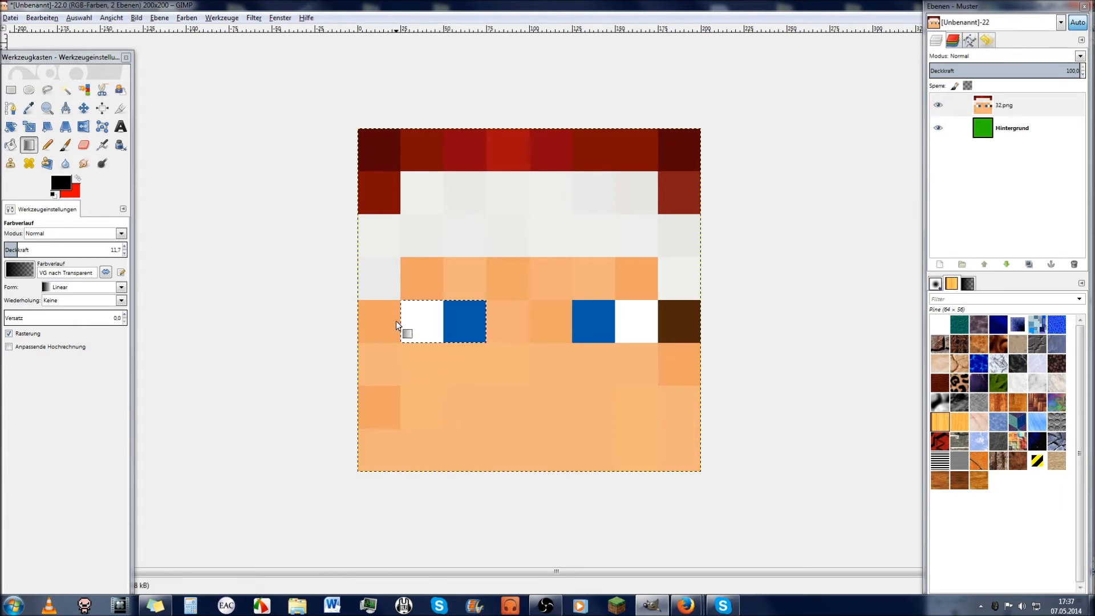
Step: Shade the left eye's white square along its left, right and bottom edges
mouse_move(395, 321)
left_mouse_down()
mouse_move(441, 327)
mouse_move(386, 318)
mouse_move(431, 325)
mouse_move(437, 308)
mouse_move(429, 315)
mouse_move(426, 300)
mouse_move(436, 320)
mouse_move(399, 281)
mouse_move(421, 318)
mouse_move(393, 279)
mouse_move(451, 330)
mouse_move(389, 320)
left_mouse_up()
mouse_move(394, 320)
left_mouse_down()
mouse_move(443, 310)
mouse_move(496, 324)
mouse_move(483, 325)
left_mouse_up()
left_click_drag(492, 322, 444, 334)
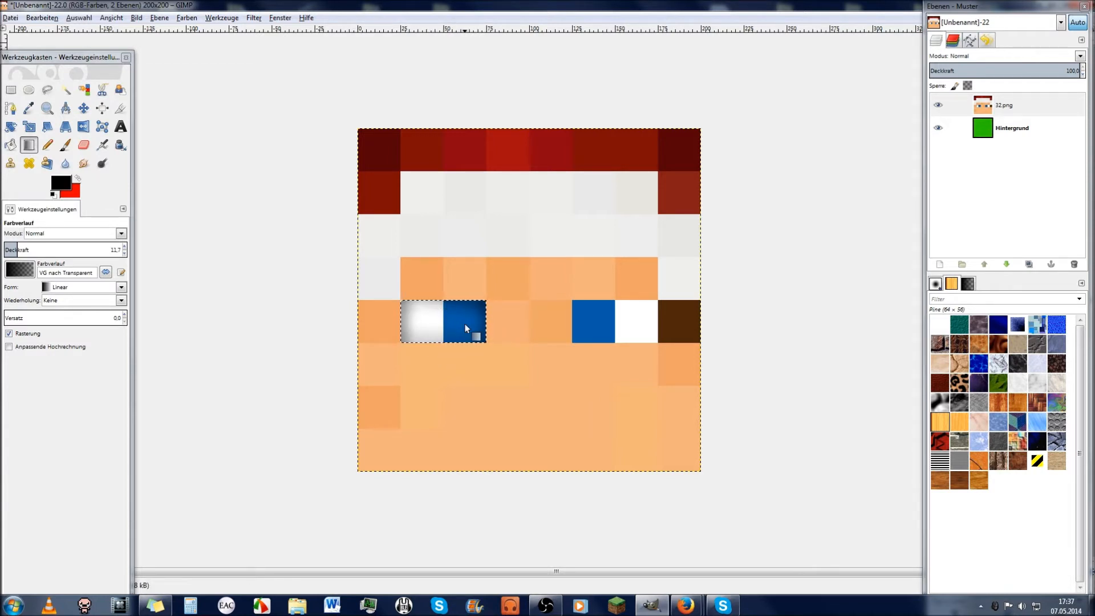
left_click_drag(446, 344, 448, 328)
Step: Select the right eye's blue and white squares, darken their top, right and bottom edges, then deselect
key("ctrl+a")
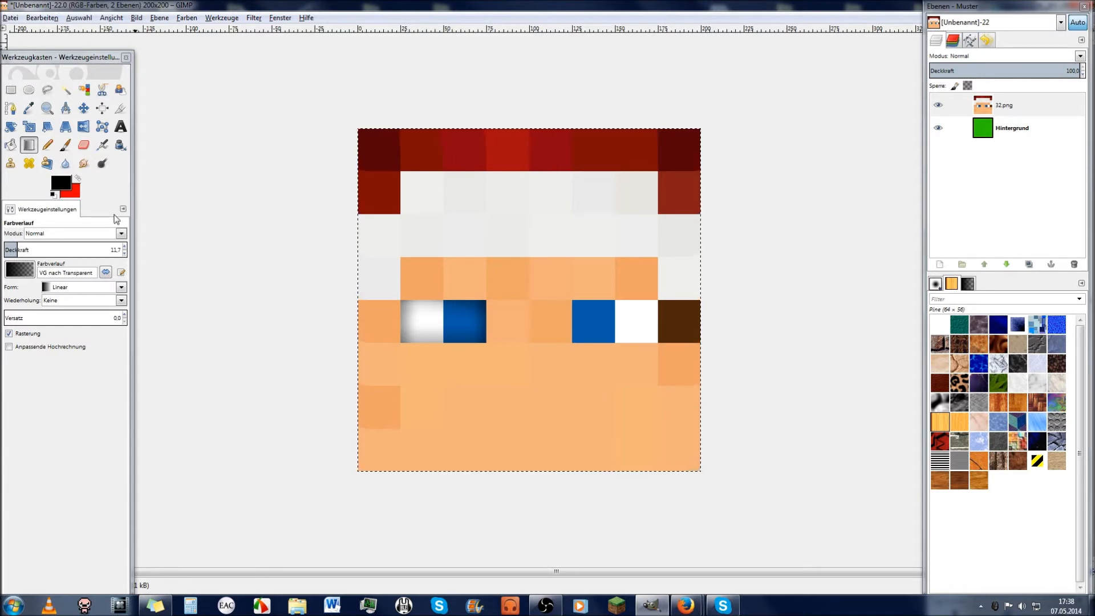
left_click(66, 89)
left_click(599, 327, "shift")
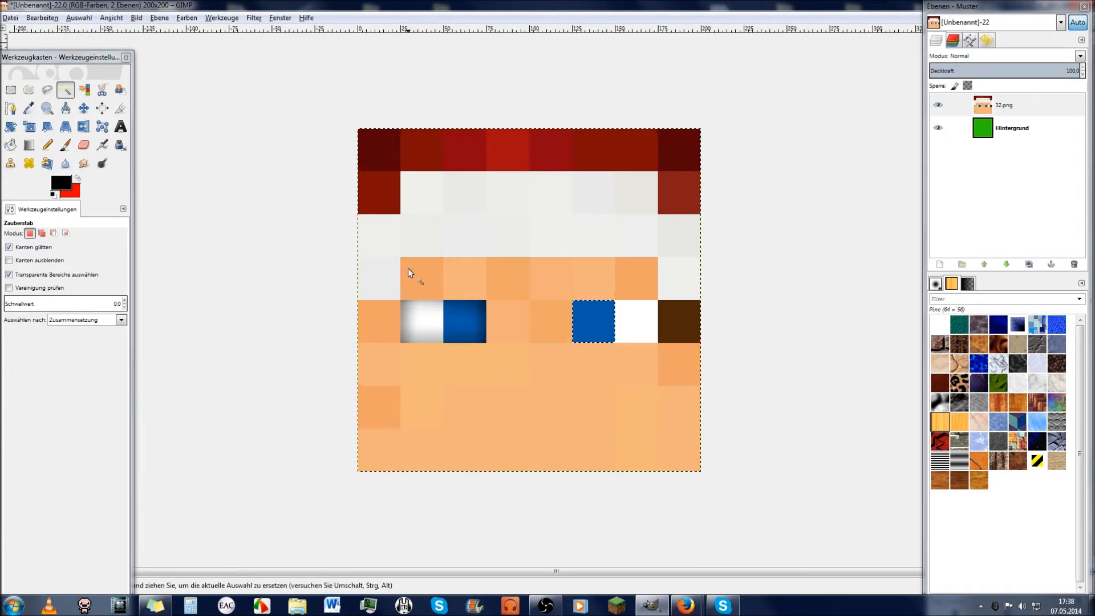
left_click(636, 322, "shift")
left_click(28, 145)
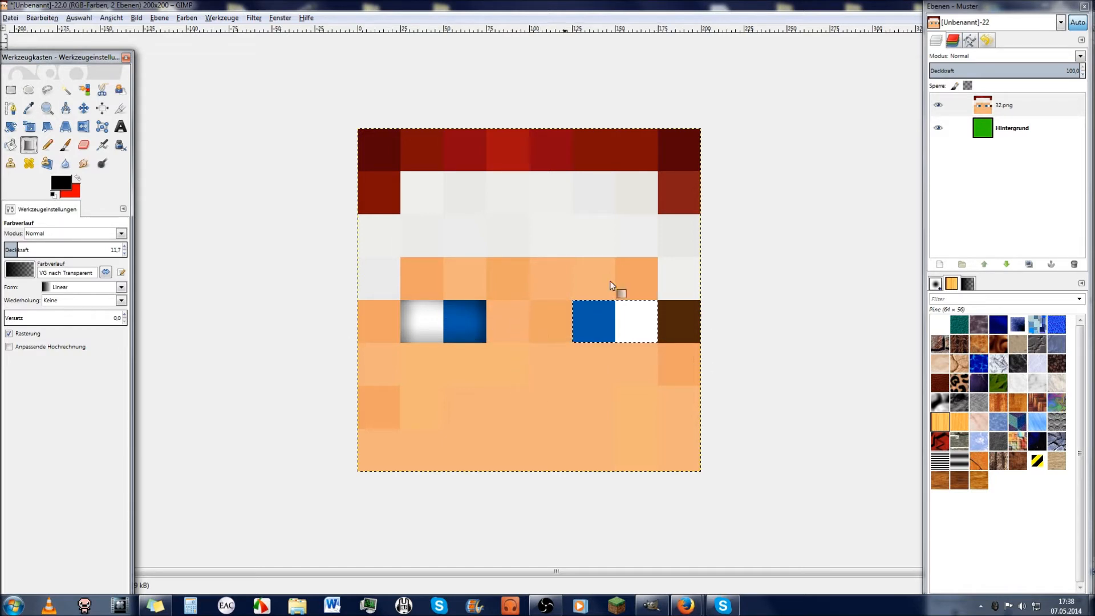
mouse_move(619, 299)
left_mouse_down()
mouse_move(618, 316)
mouse_move(644, 327)
mouse_move(617, 345)
mouse_move(618, 330)
left_mouse_up()
mouse_move(618, 348)
left_mouse_down()
mouse_move(617, 329)
mouse_move(585, 324)
mouse_move(614, 314)
mouse_move(623, 328)
left_mouse_up()
key("ctrl+shift+a")
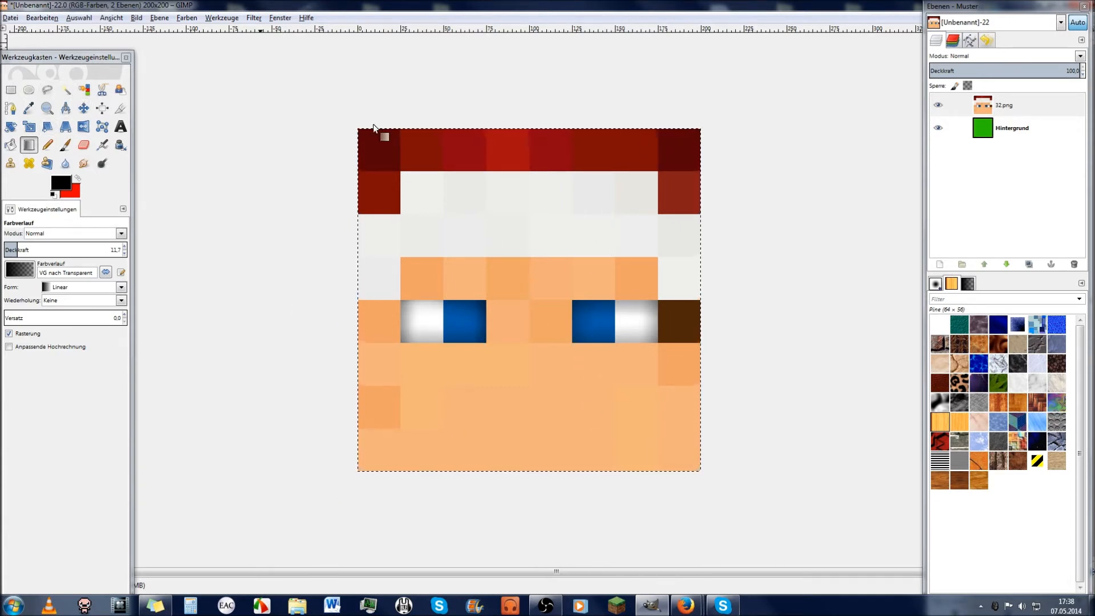
Step: Select the skin square left of the left eye and darken its top with a gradient
left_click(65, 89)
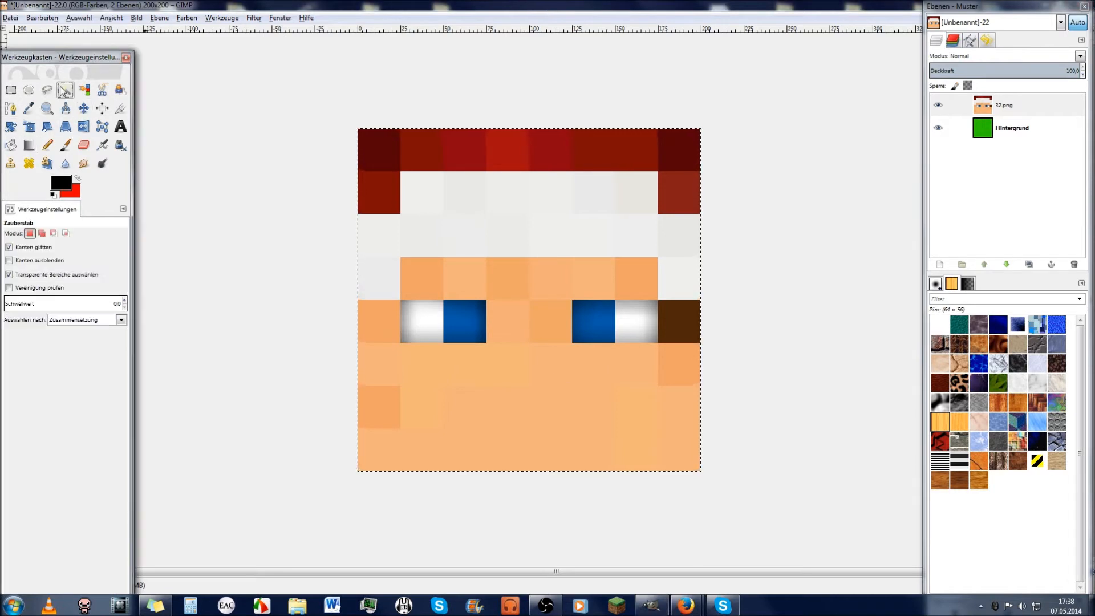
left_click(381, 323)
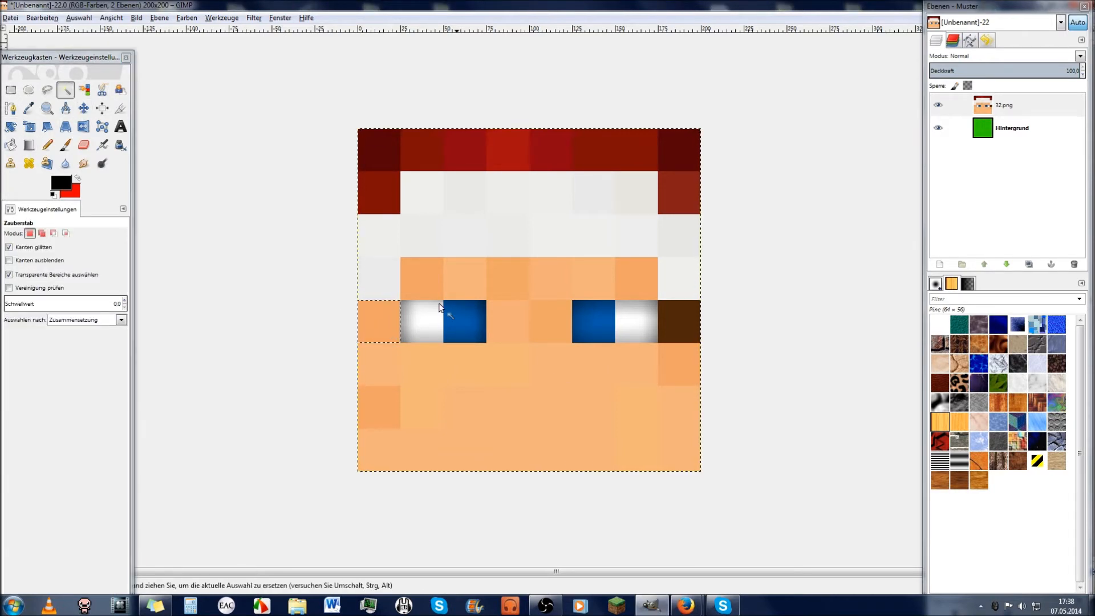
left_click(28, 145)
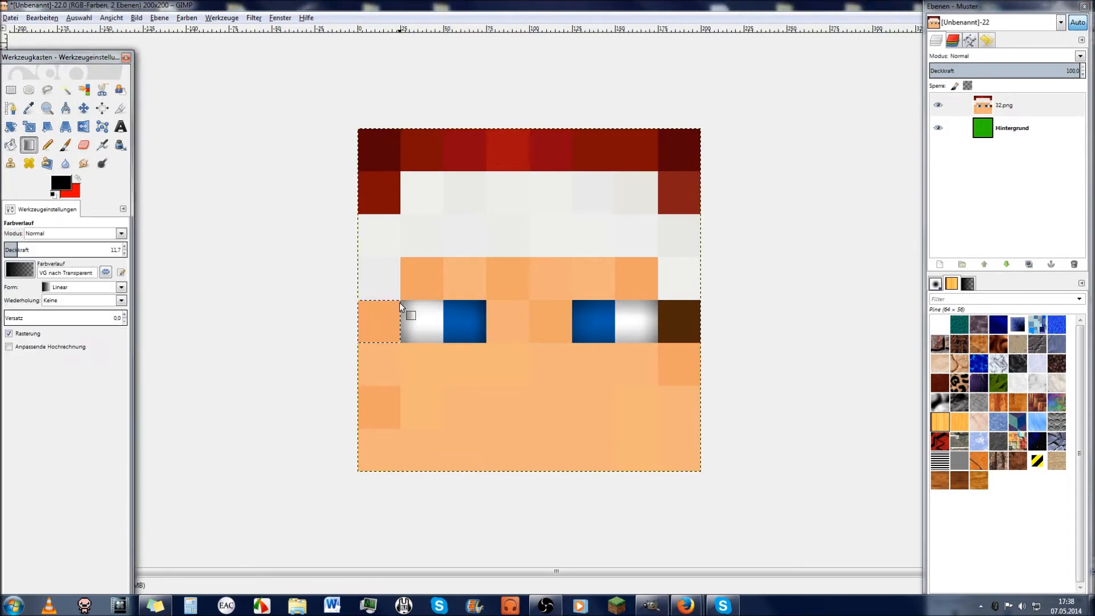
left_click_drag(381, 299, 382, 305)
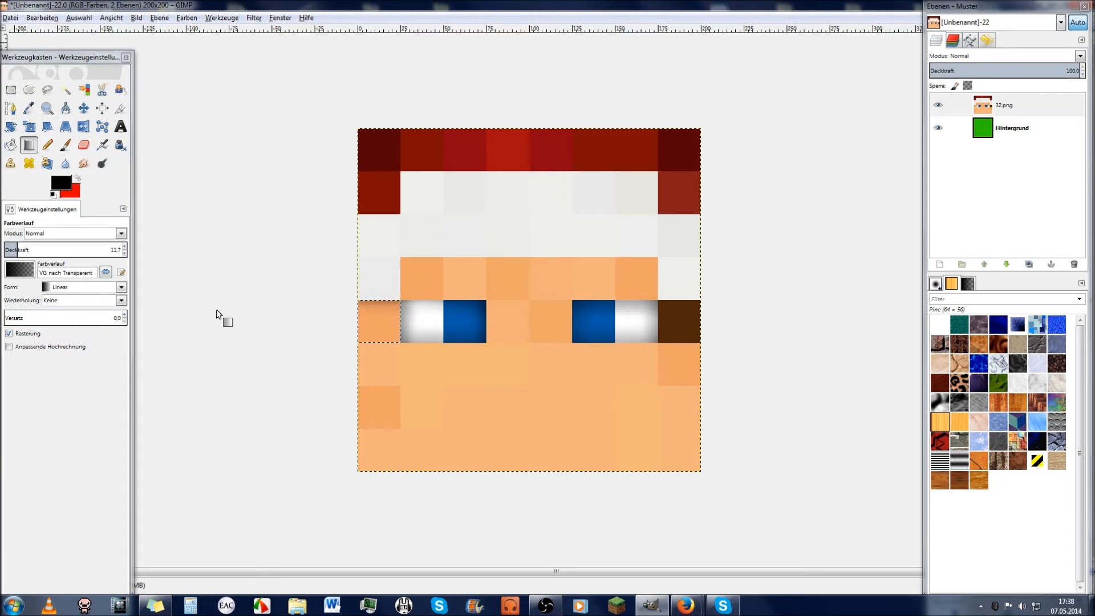
Step: Select the skin row under the headband and darken its top and both ends
left_click(66, 90)
left_click(406, 290, "shift")
left_click(535, 277)
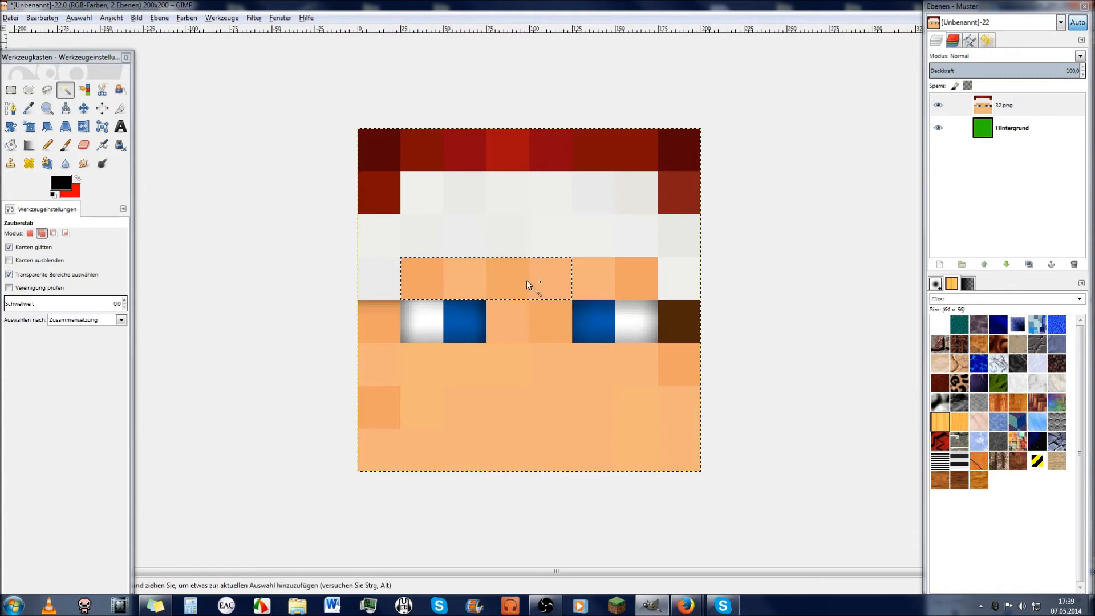
left_click(623, 286, "shift")
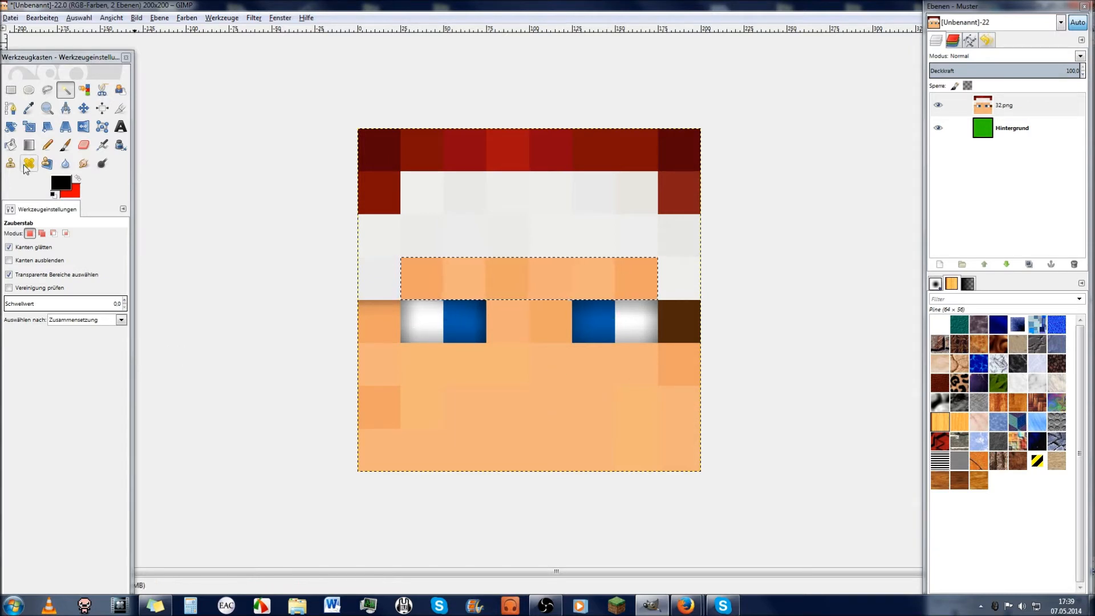
left_click(28, 145)
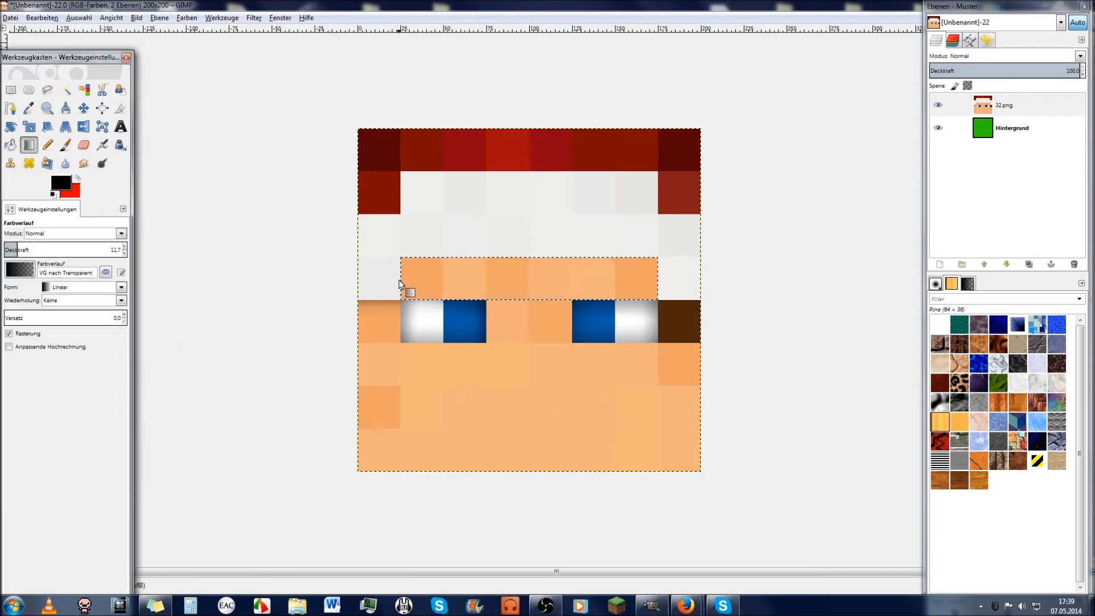
left_click_drag(399, 280, 407, 283)
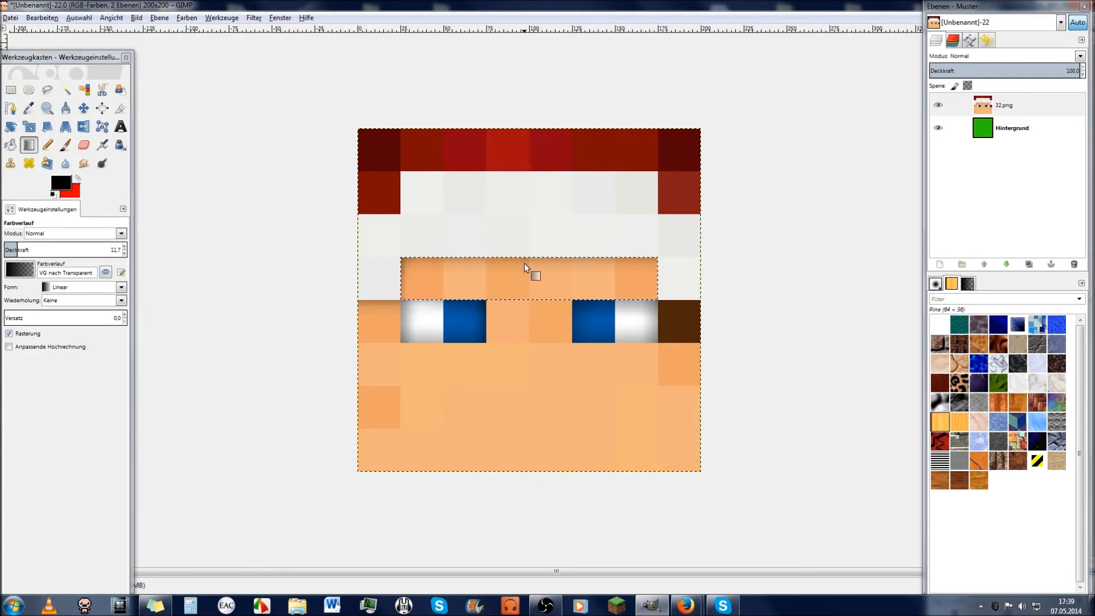
left_click_drag(528, 252, 531, 276)
left_click_drag(665, 280, 636, 282)
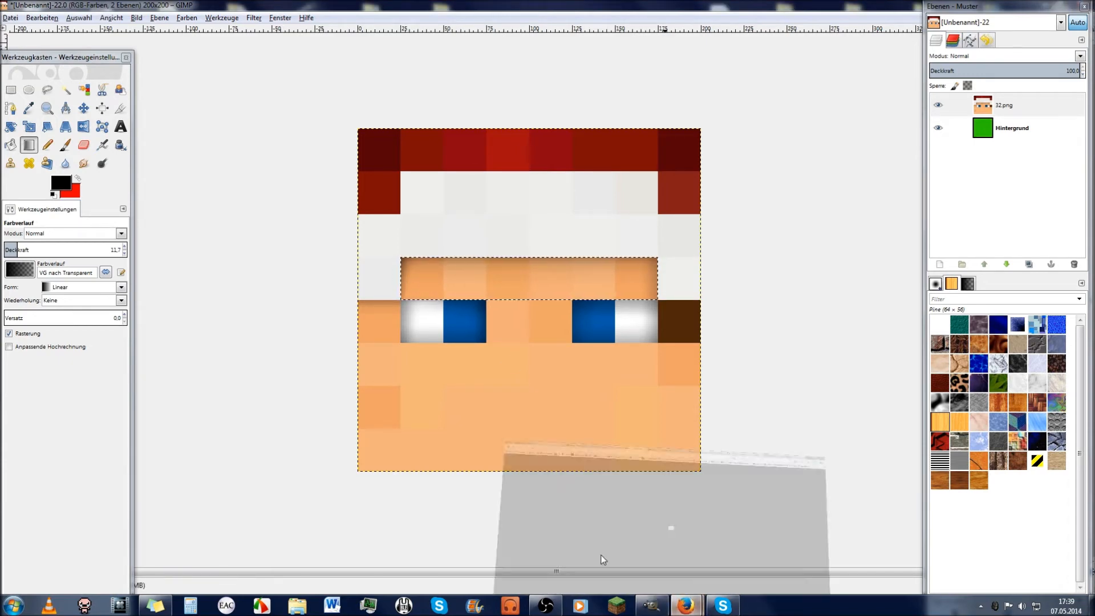
left_click(686, 605)
Step: View the bearded example head from the thread's first page full-size, then return to GIMP
left_click(7, 29)
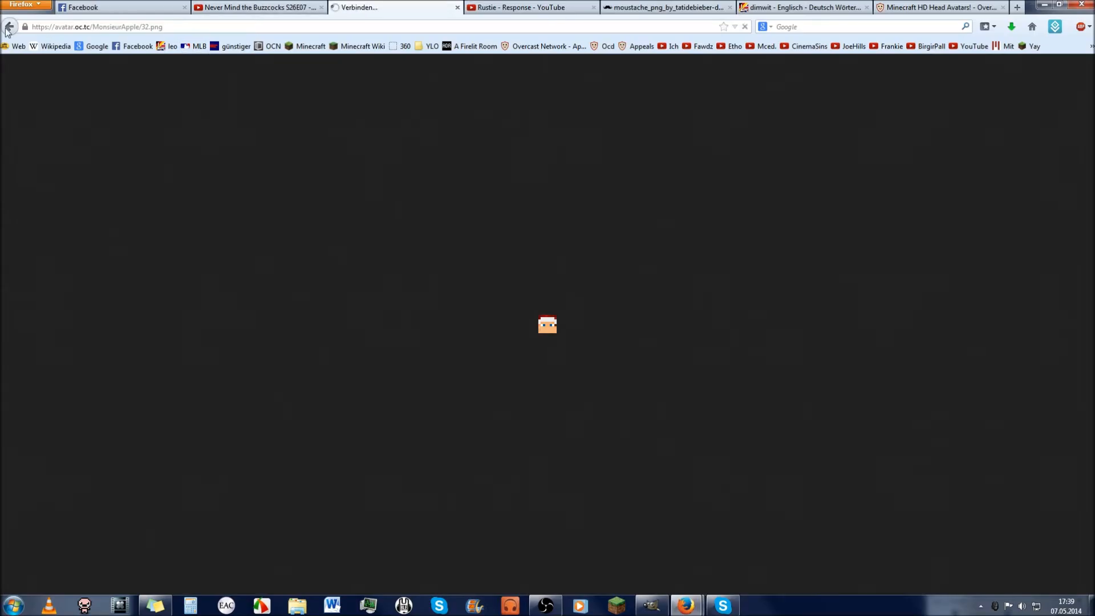
left_click(8, 27)
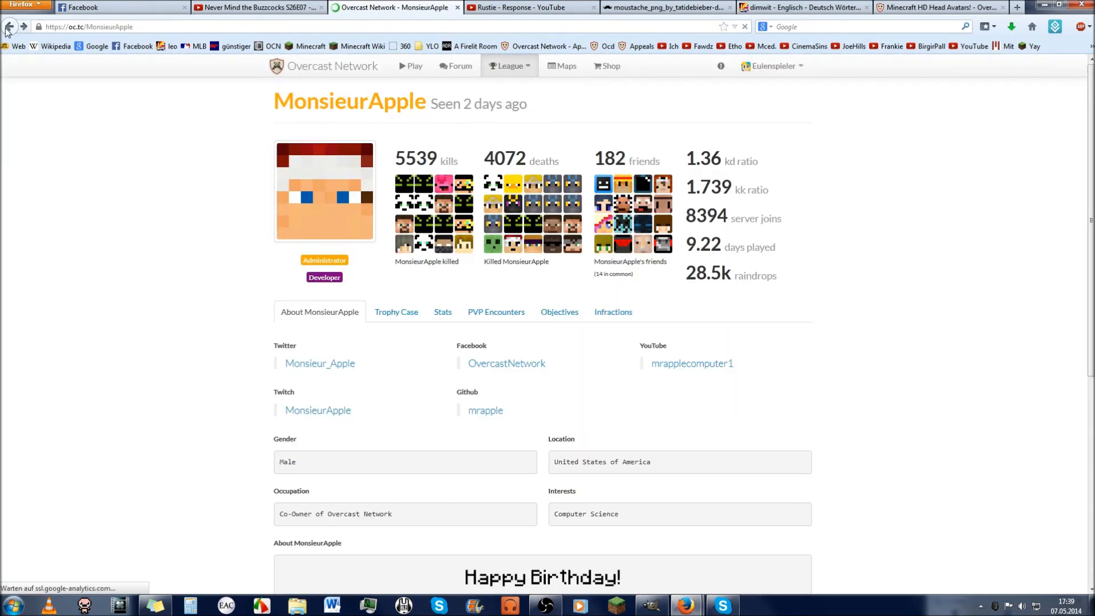
left_click(924, 7)
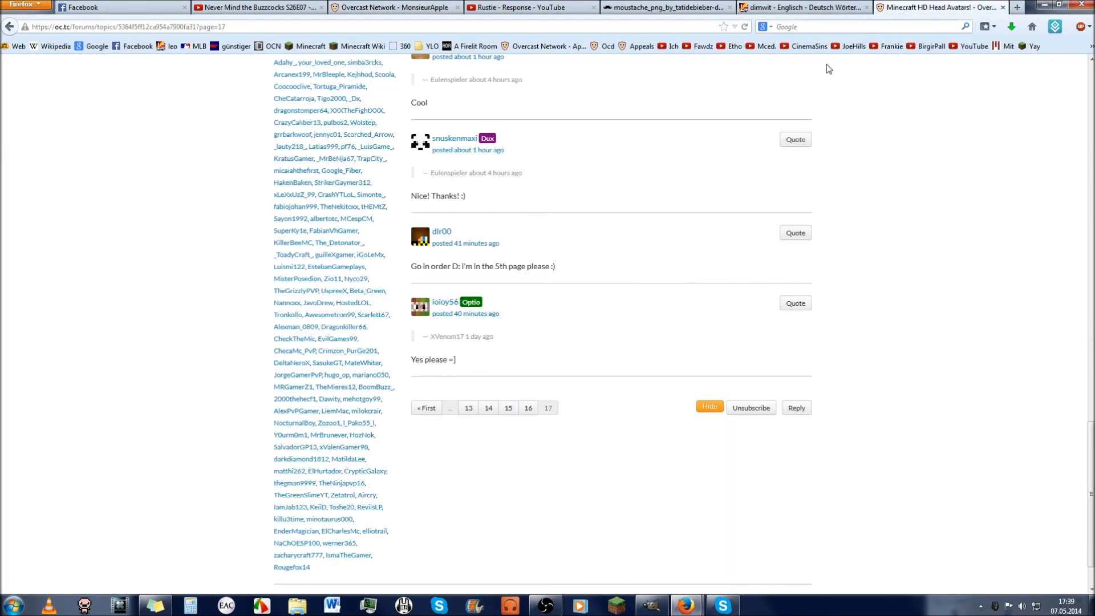
left_click(427, 408)
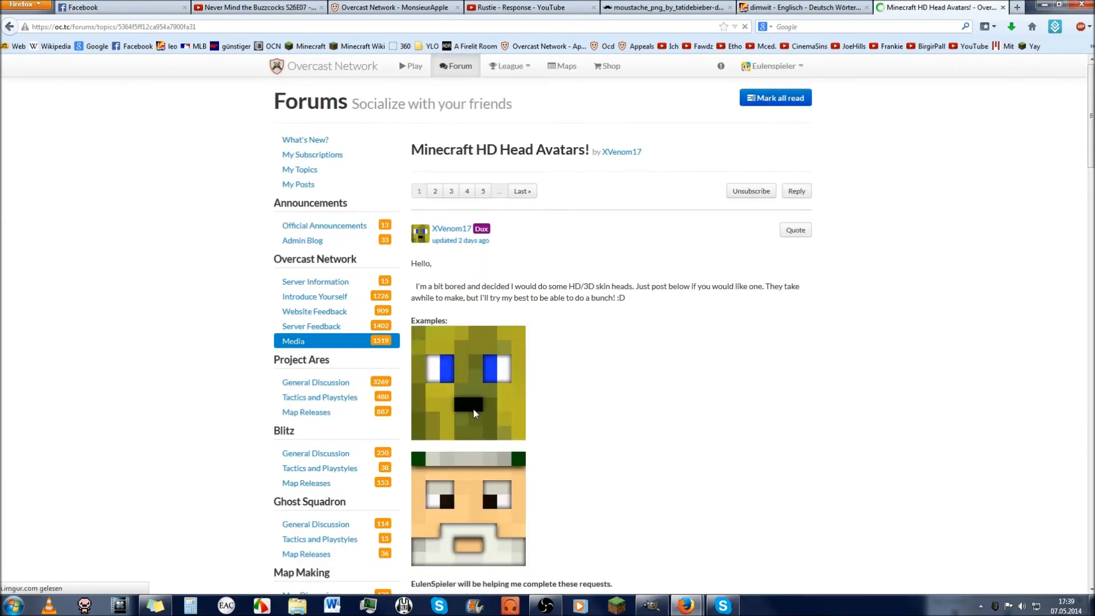
scroll(539, 449, "down", 2)
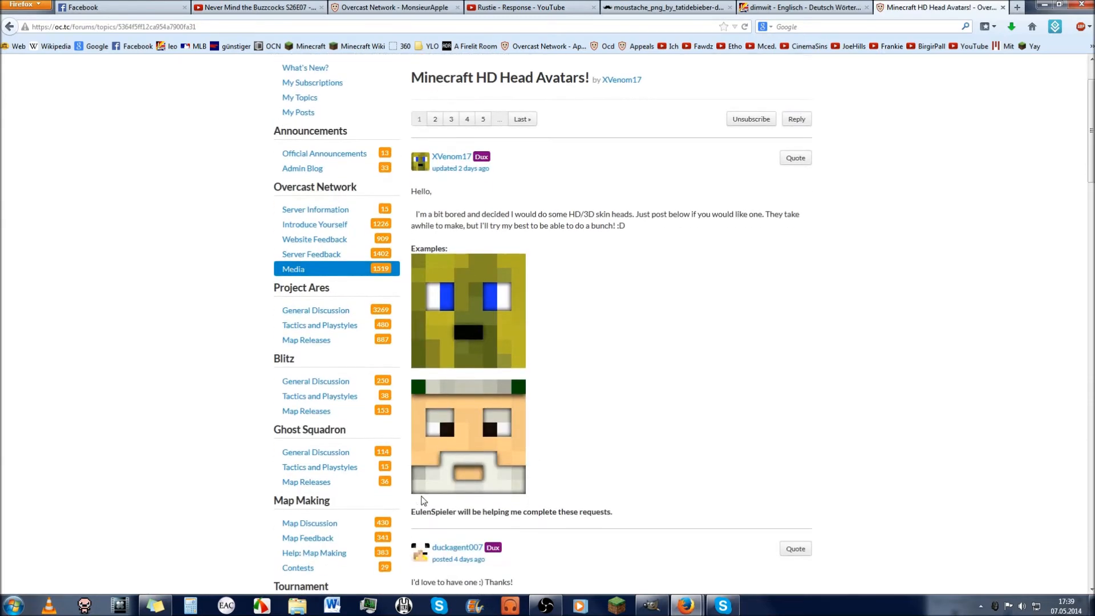
right_click(491, 486)
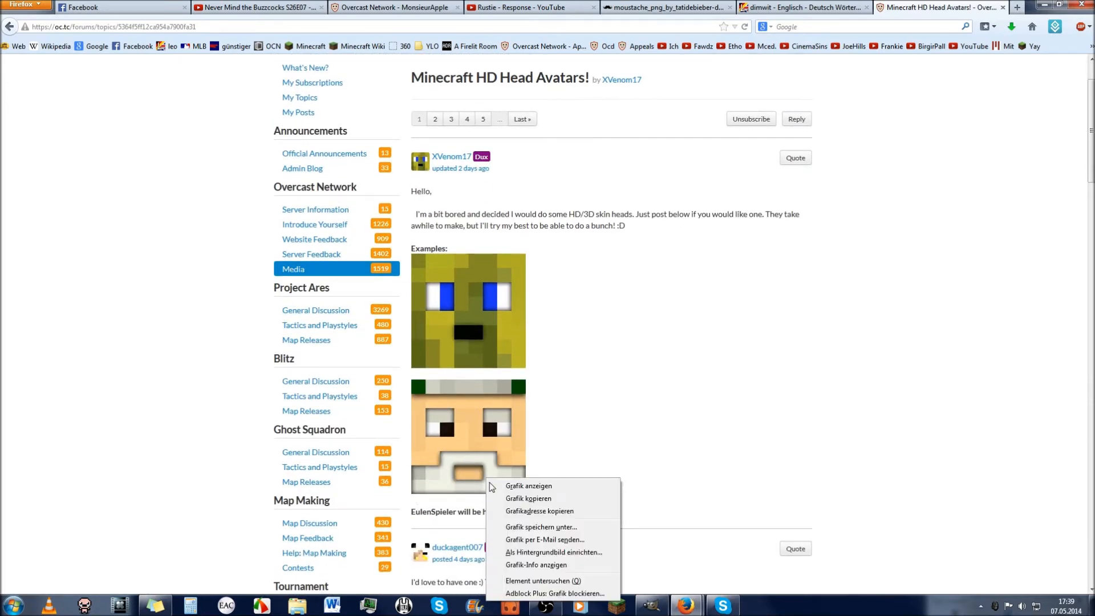
left_click(546, 486)
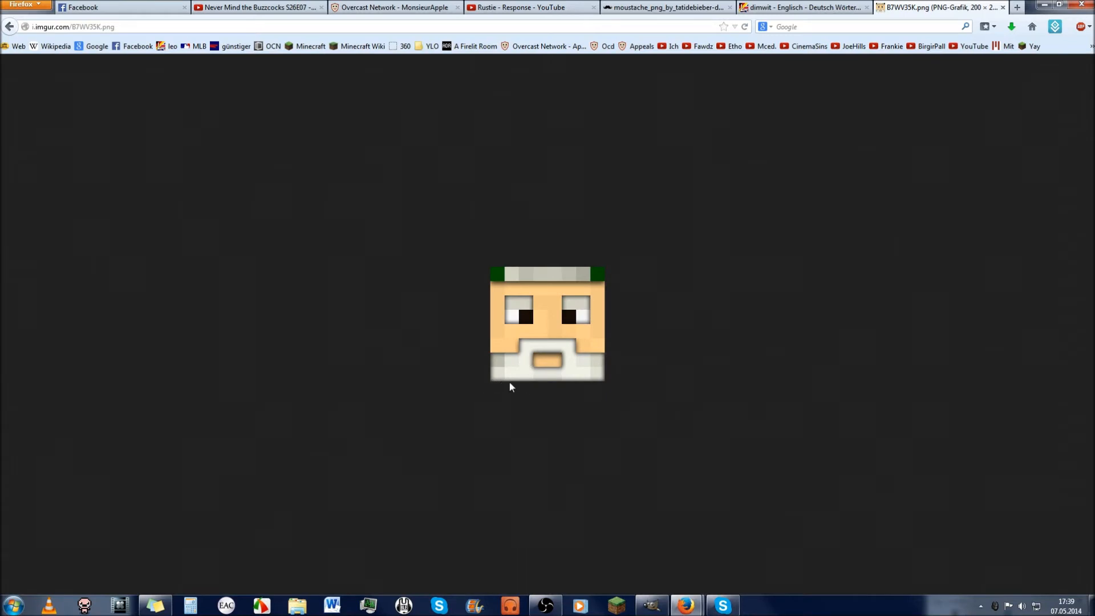
left_click(9, 27)
key("alt+Tab")
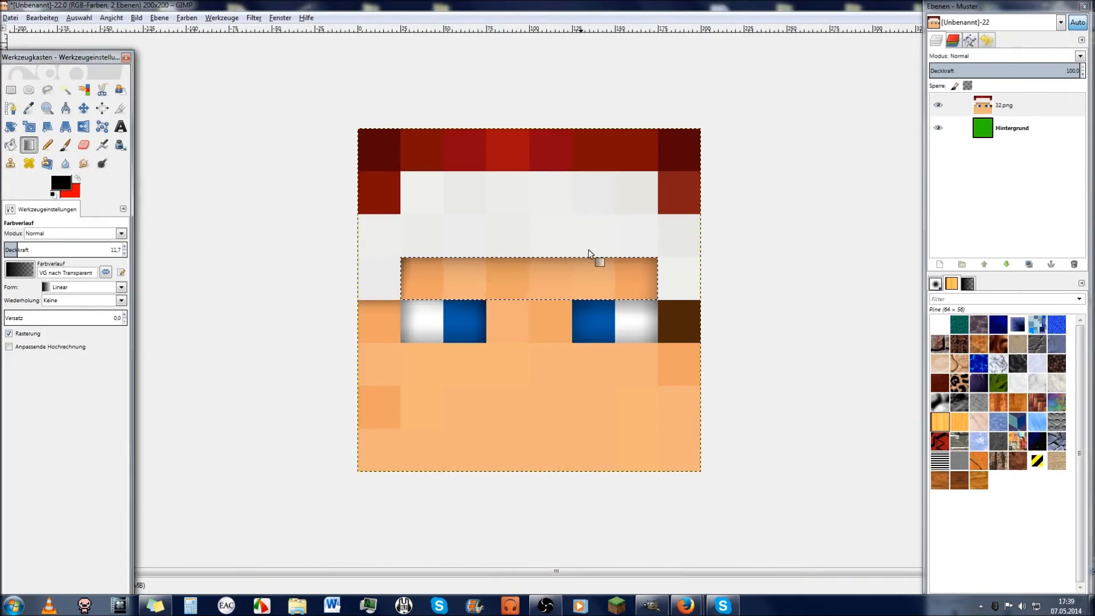
Step: Try another gradient on the forehead strip, then undo it
mouse_move(533, 249)
left_mouse_down()
mouse_move(528, 240)
mouse_move(528, 273)
left_mouse_up()
key("ctrl+z")
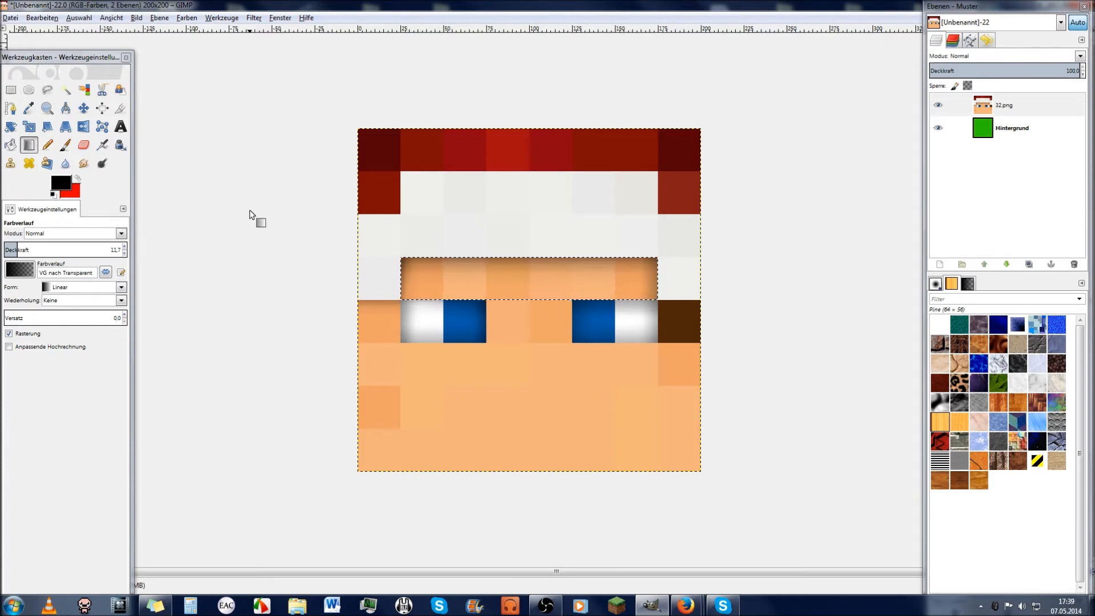
left_click(524, 306)
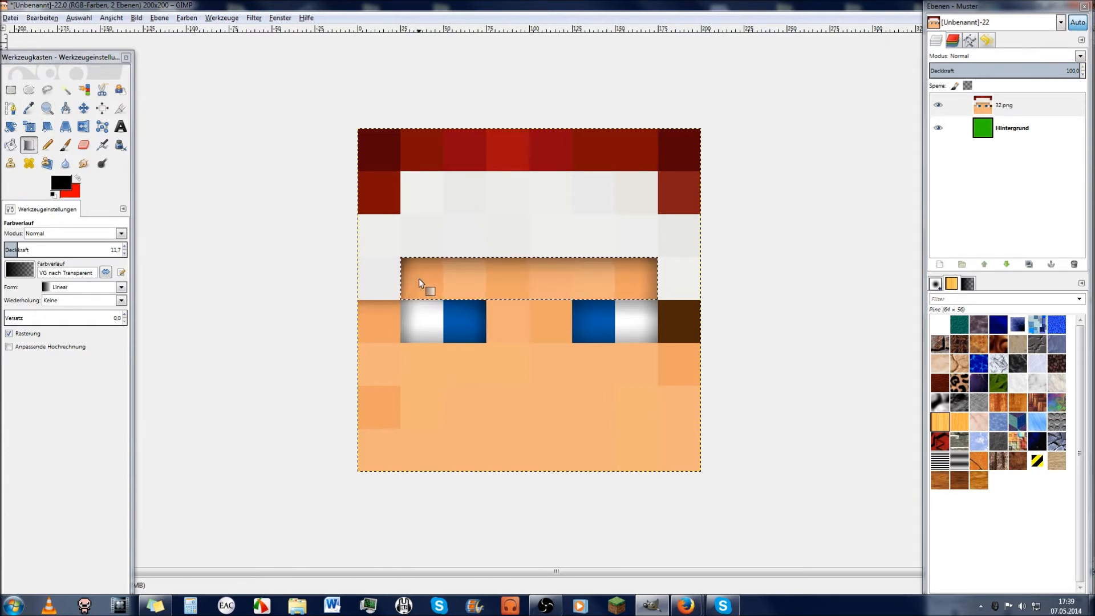
Step: Fuzzy-select the right-edge skin square below the brown square, darken its top with a gradient, and deselect
left_click(66, 90)
left_click(664, 365)
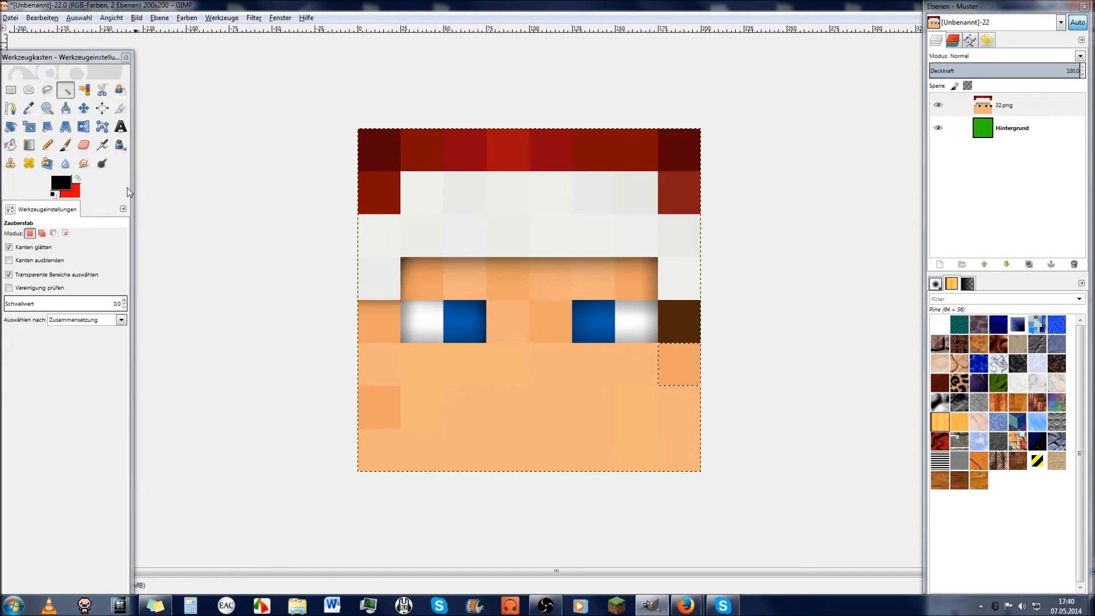
left_click(29, 145)
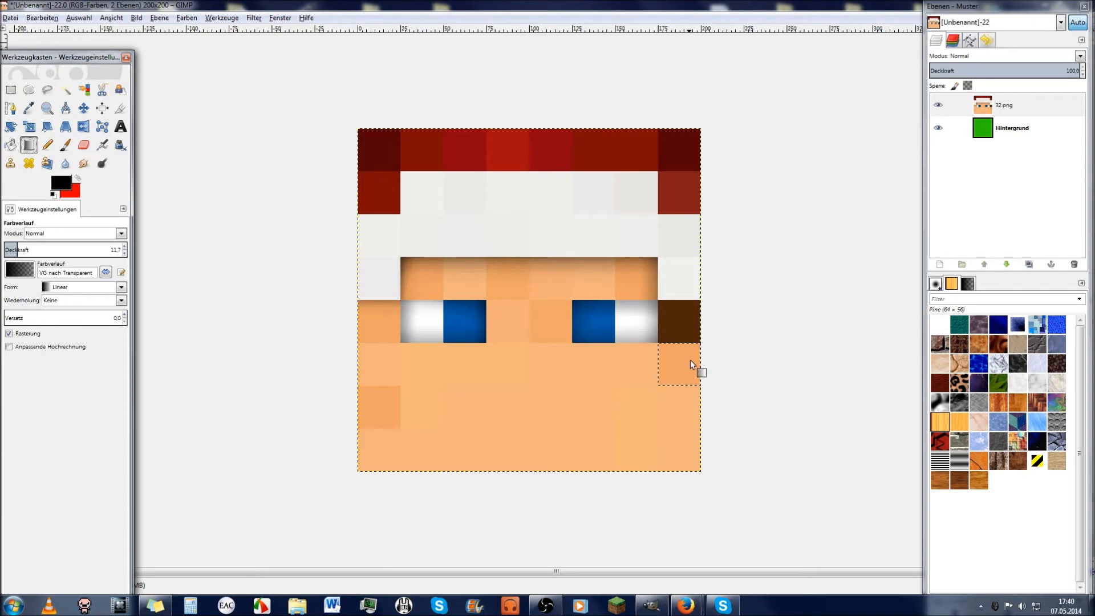
left_click_drag(679, 337, 680, 344)
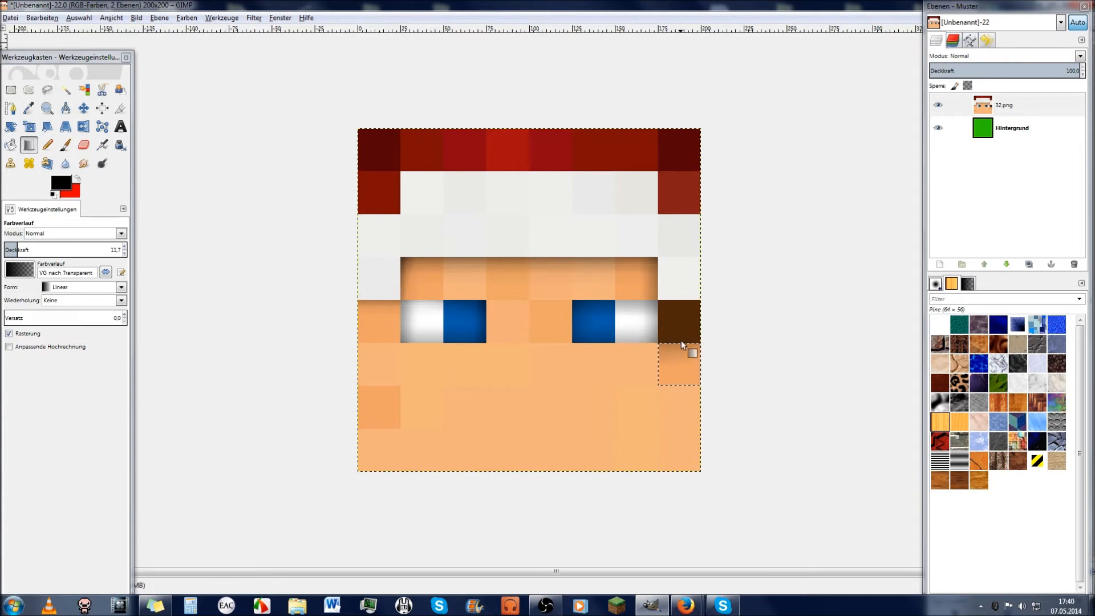
key("ctrl+shift+a")
Step: Fuzzy-select the brown square beside the right eye, shade it with a top-darkening gradient, then deselect
left_click(65, 90)
left_click(678, 322)
left_click(29, 145)
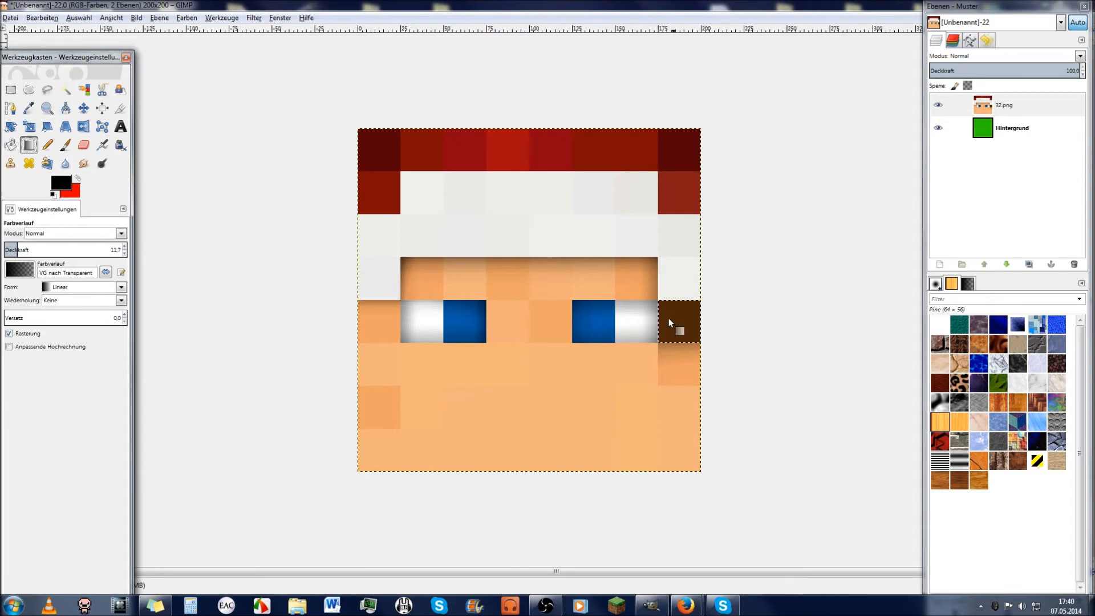
left_click_drag(686, 303, 683, 319)
key("ctrl+a")
key("ctrl+z")
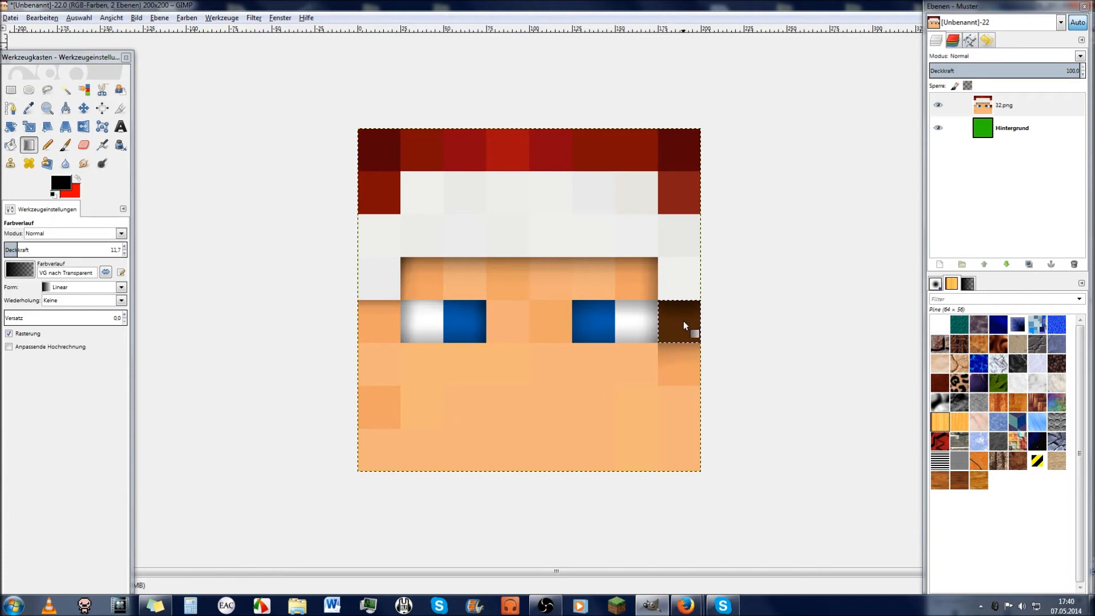
key("ctrl+shift+a")
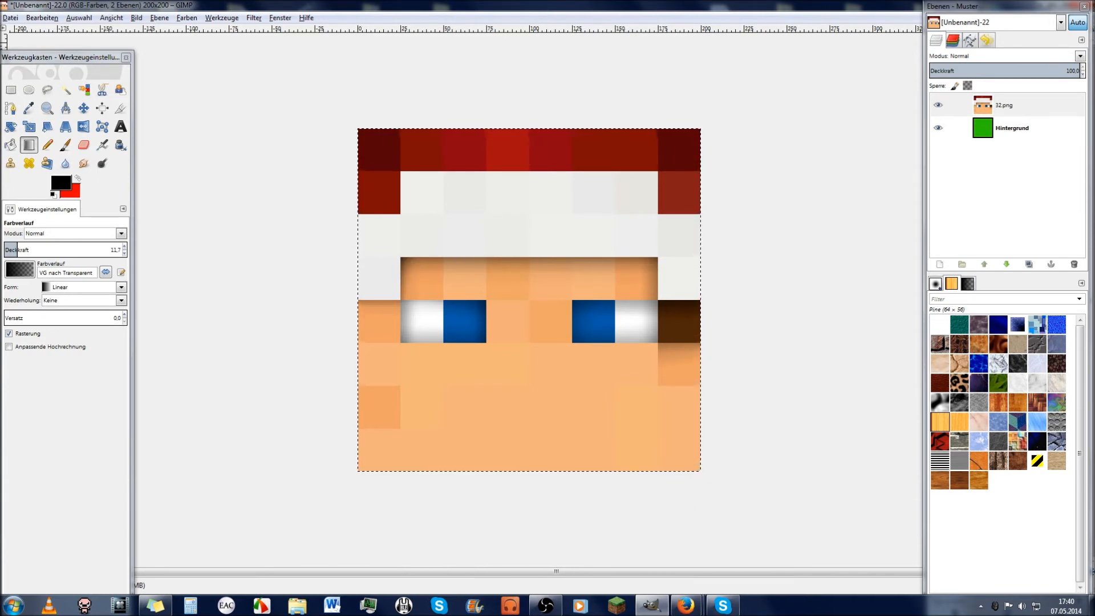
left_click(21, 612)
Step: Search 'minecraft', open the Minecraft Skin Viewer folder and run the program past the security warning
type("mine")
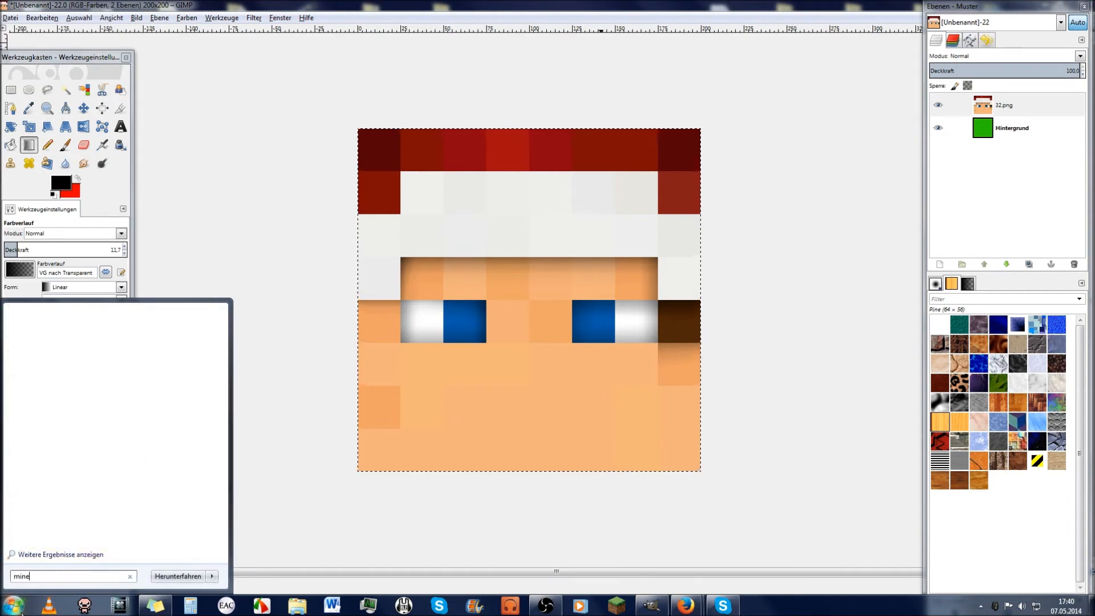
type("craft")
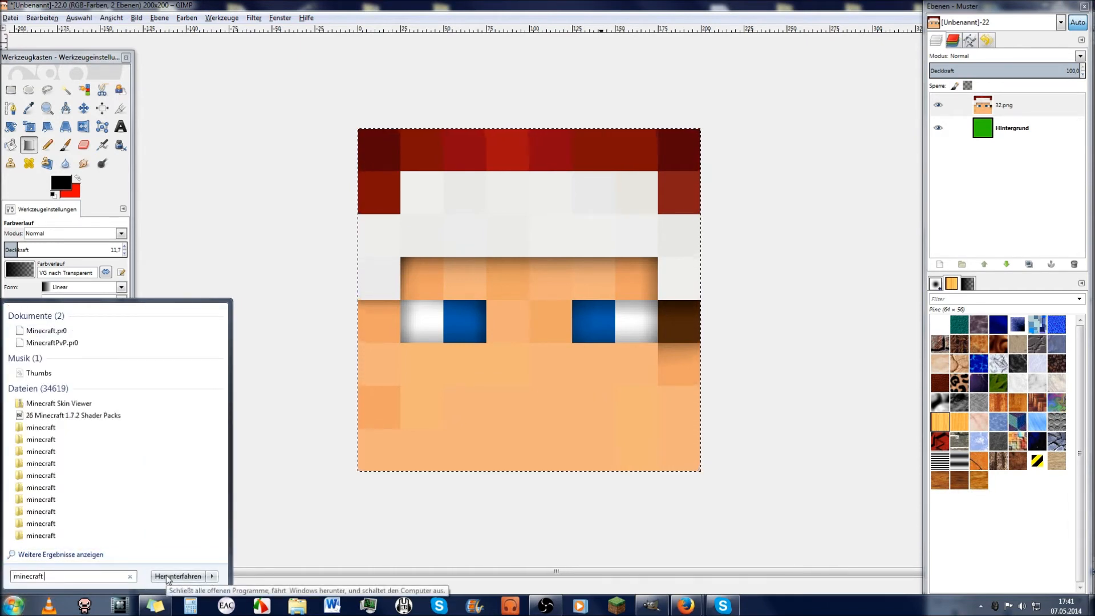
left_click(91, 407)
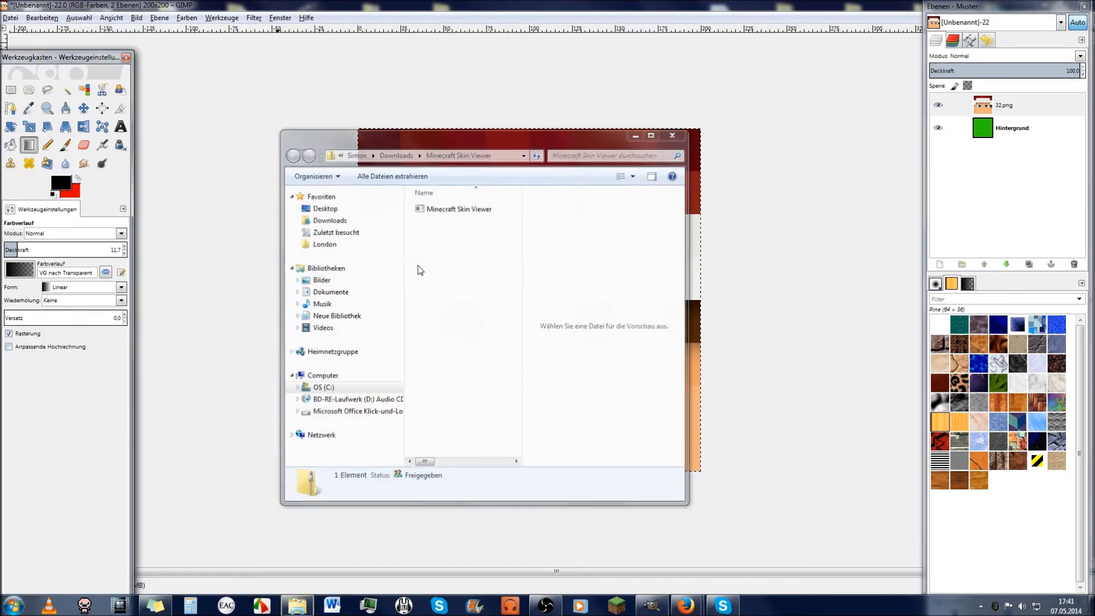
double_click(459, 210)
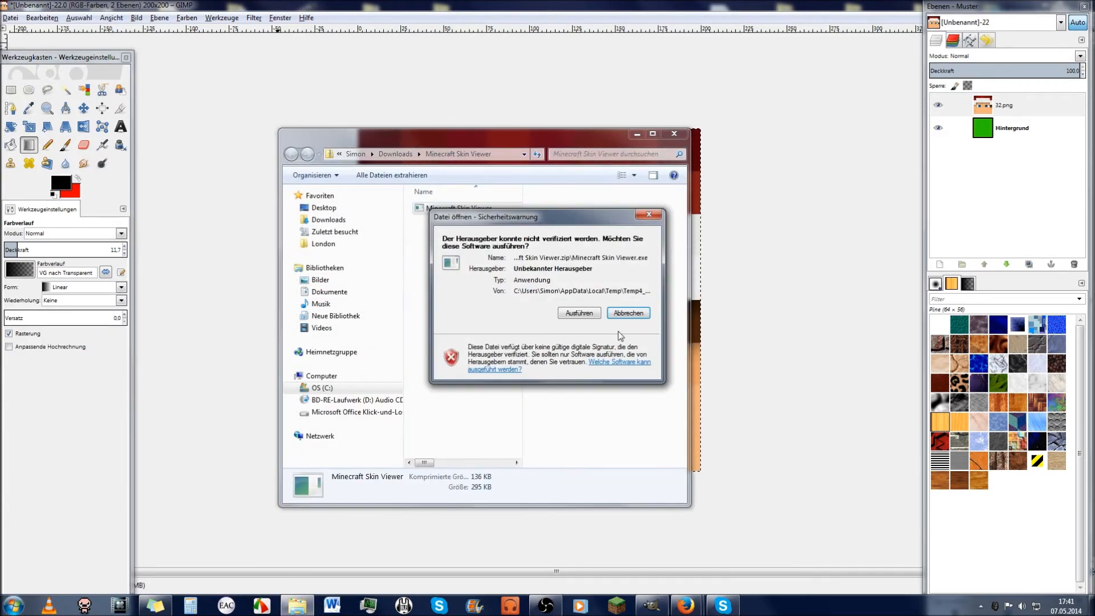
left_click(592, 314)
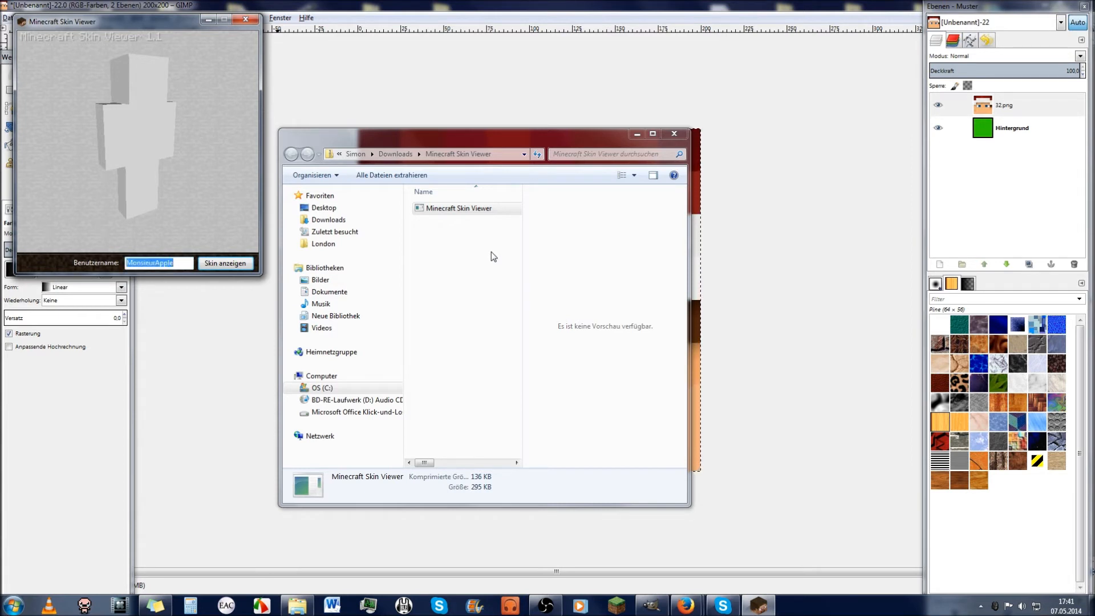
Step: Rotate the 3D skin preview to a side view and close the Explorer window
left_click_drag(138, 122, 70, 60)
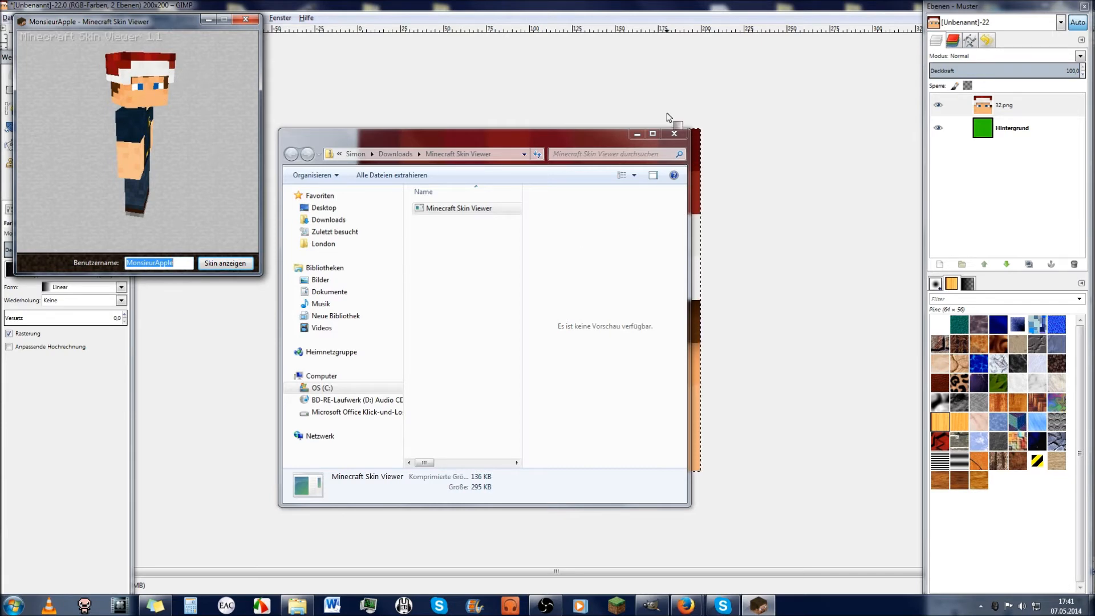
left_click(683, 133)
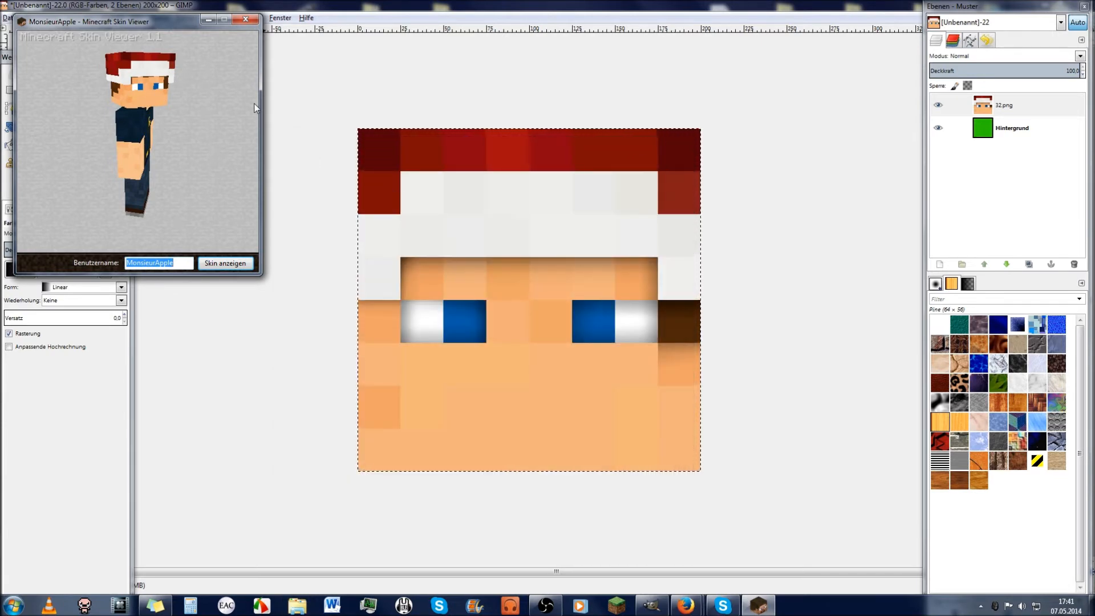
Step: Turn the skin model to the front, return to GIMP and fuzzy-select the white headband blocks
left_click_drag(152, 125, 186, 33)
left_click(206, 20)
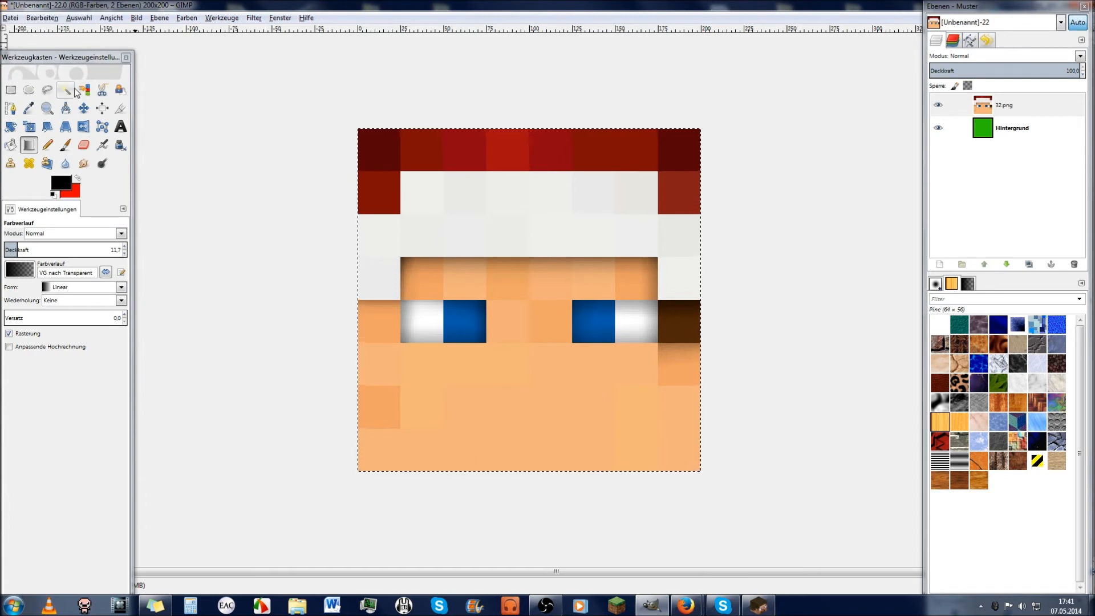
left_click(67, 90)
left_click(508, 236)
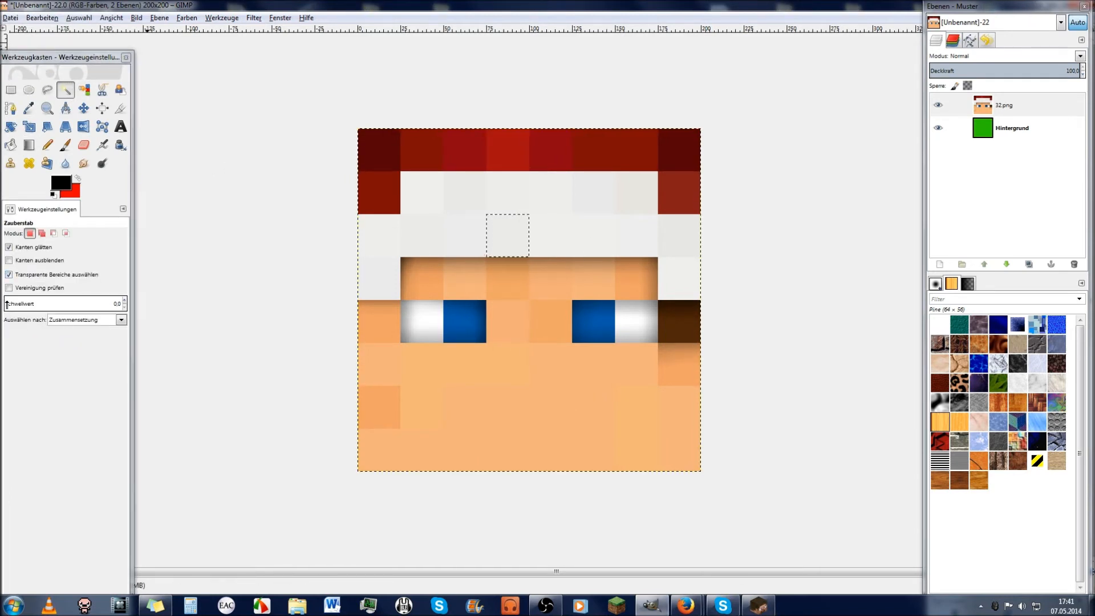
left_click(465, 246, "shift")
left_click(431, 240, "shift")
left_click(388, 240, "shift")
left_click(384, 271, "shift")
left_click(431, 202, "shift")
left_click(461, 204, "shift")
left_click(552, 206, "shift")
left_click(640, 206, "shift")
Step: Raise the Fuzzy Select threshold to about 14.9 and add the cheek and lower skin blocks
left_click(10, 305)
left_click_drag(9, 304, 9, 304)
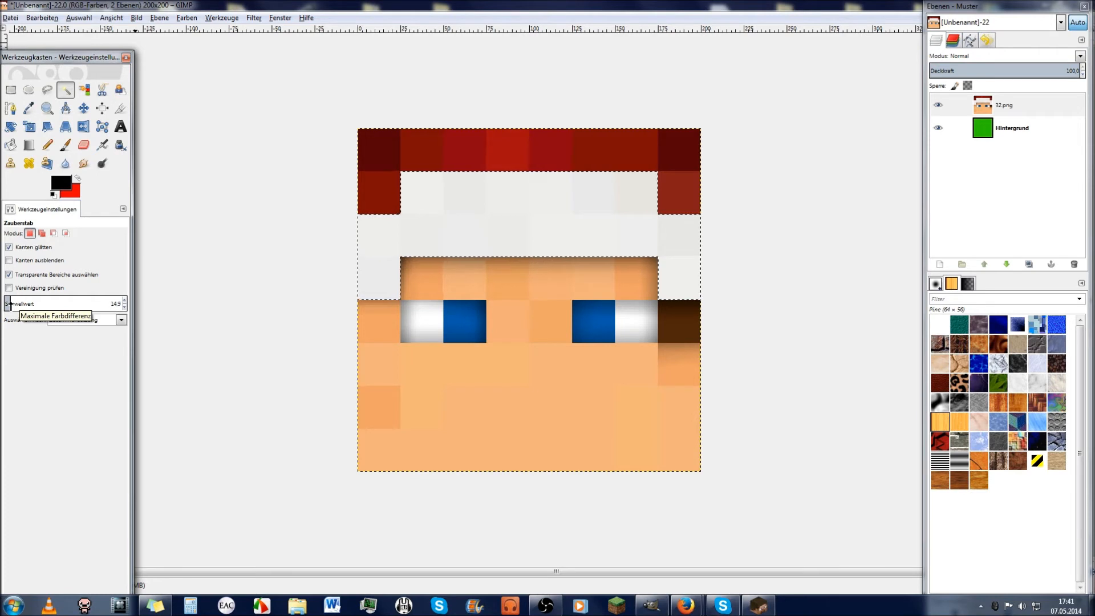
left_click(543, 411, "shift")
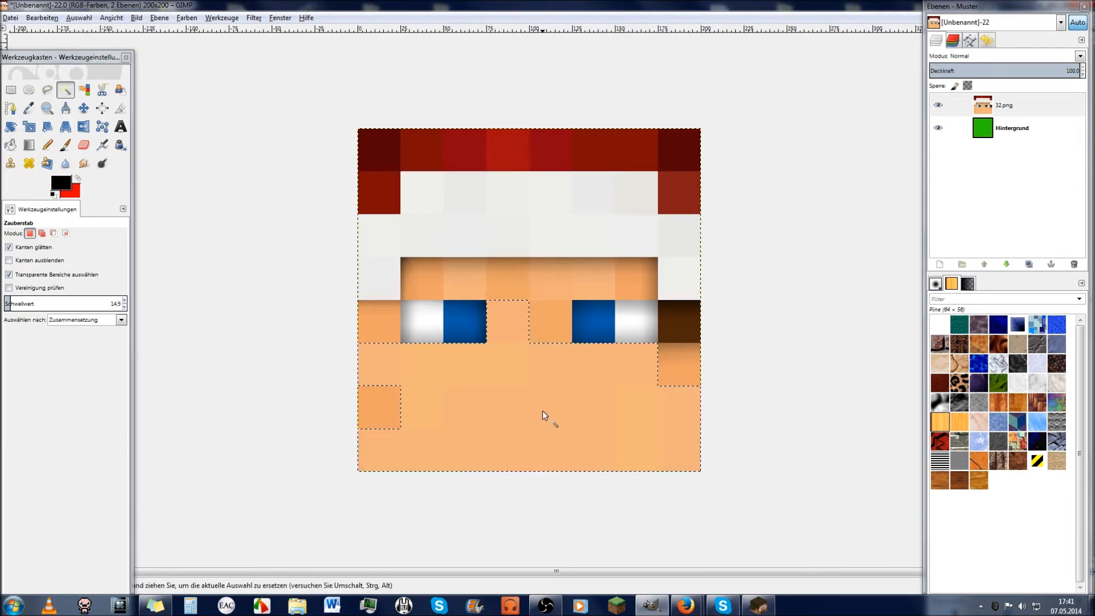
left_click(388, 317, "shift")
left_click(683, 375, "shift")
left_click(676, 347, "shift")
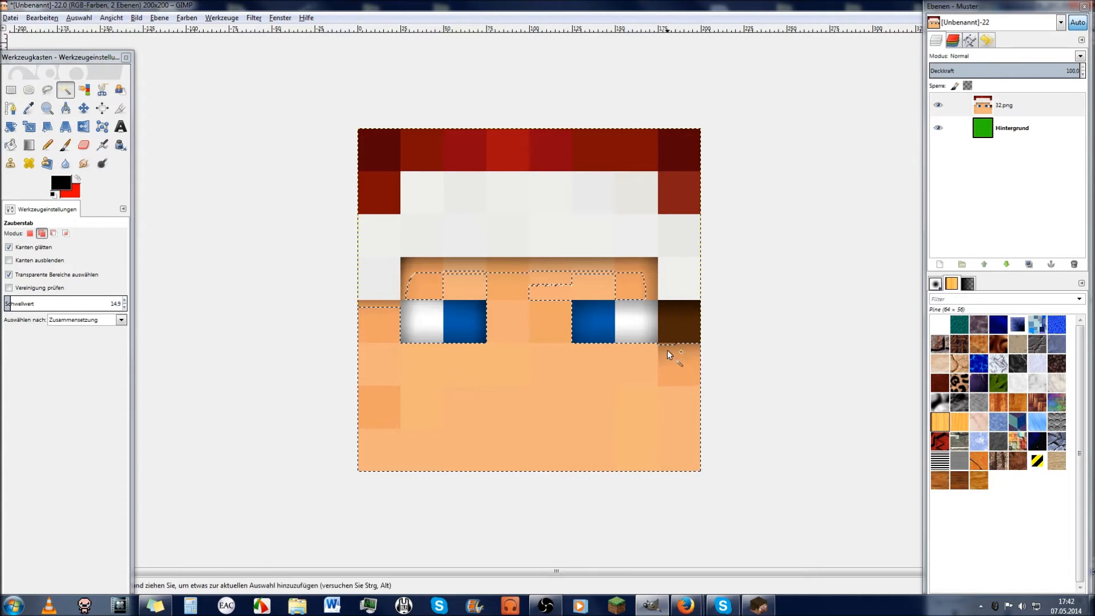
Step: Add the skin strips above the brows and eyes, then select only the white headband instead
left_click(505, 273, "shift")
left_click(510, 264, "shift")
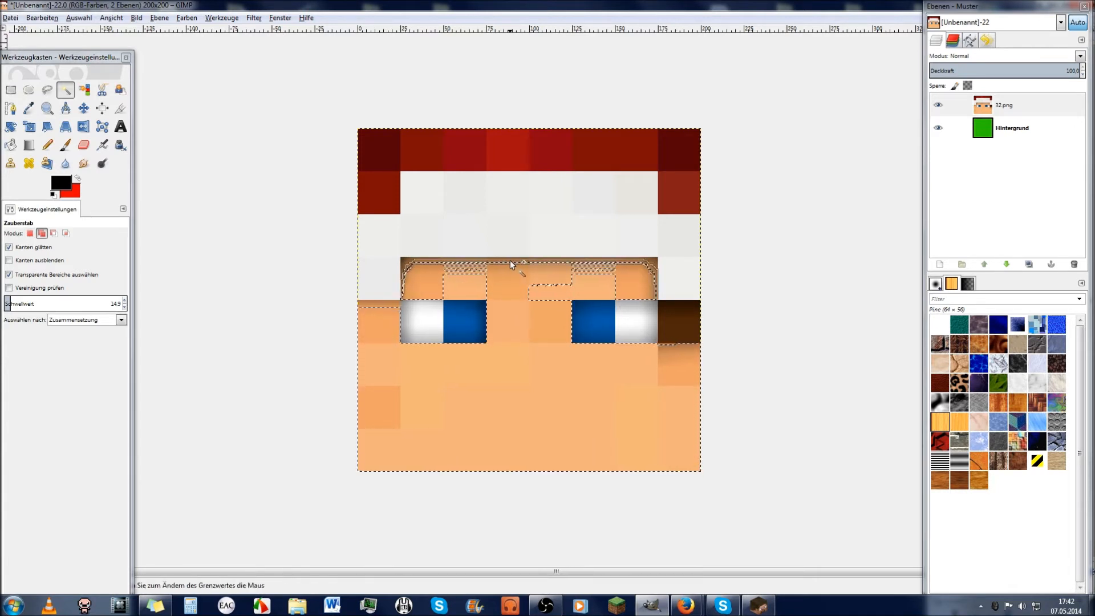
left_click(403, 259, "shift")
left_click(480, 272, "shift")
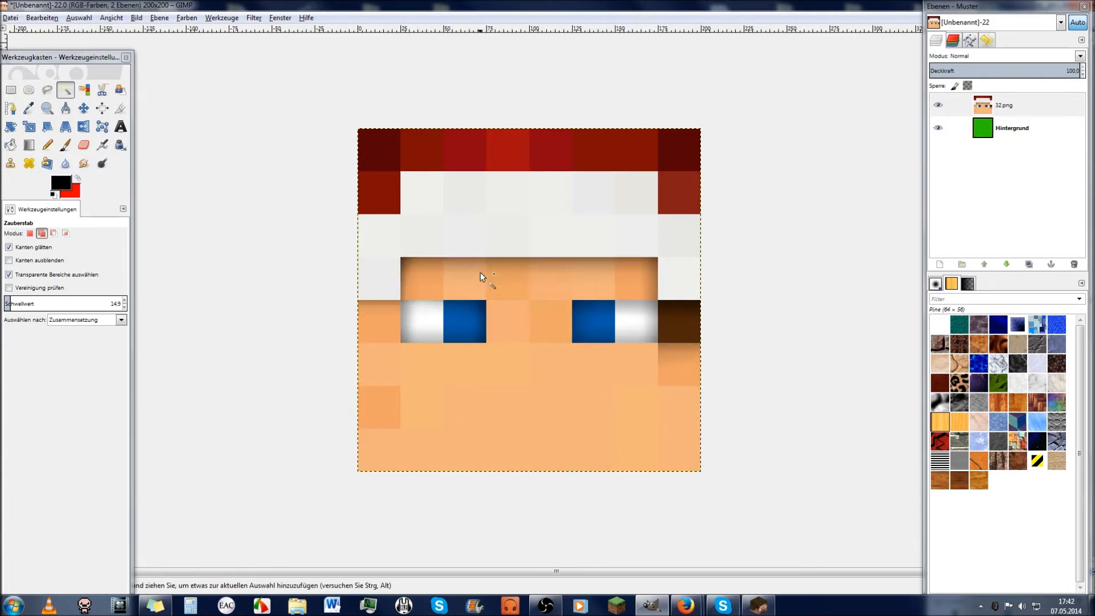
left_click(478, 265, "shift")
left_click(482, 260, "shift")
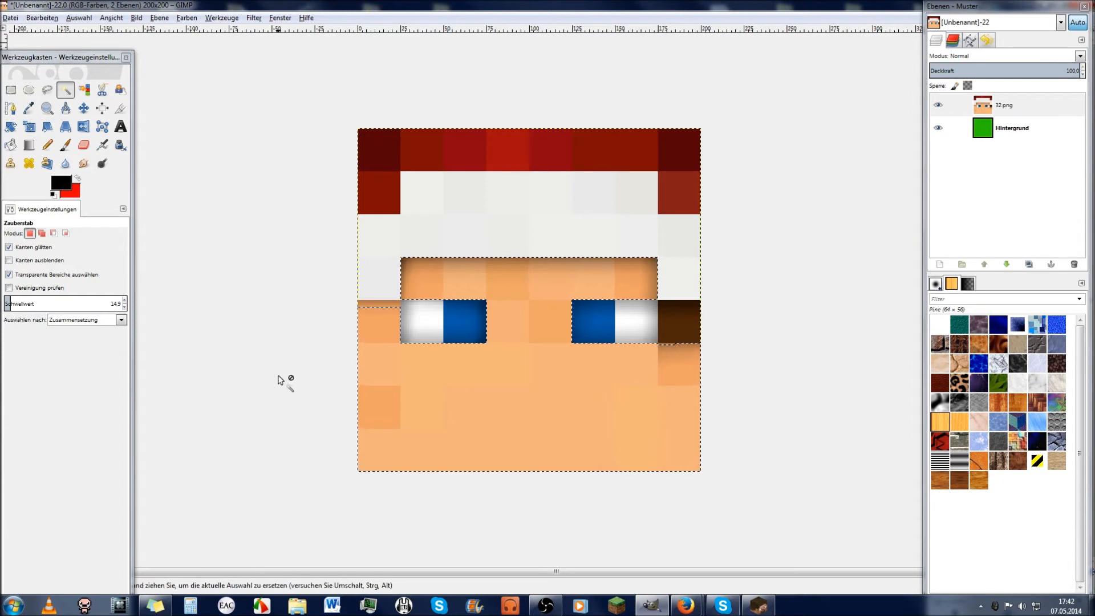
left_click(578, 245)
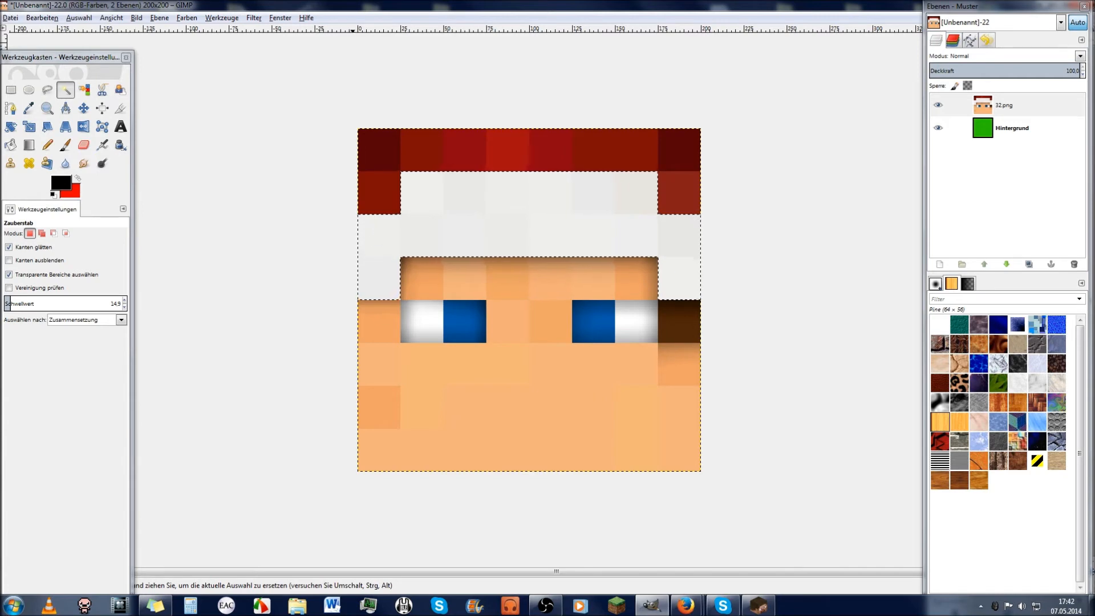
left_click(686, 606)
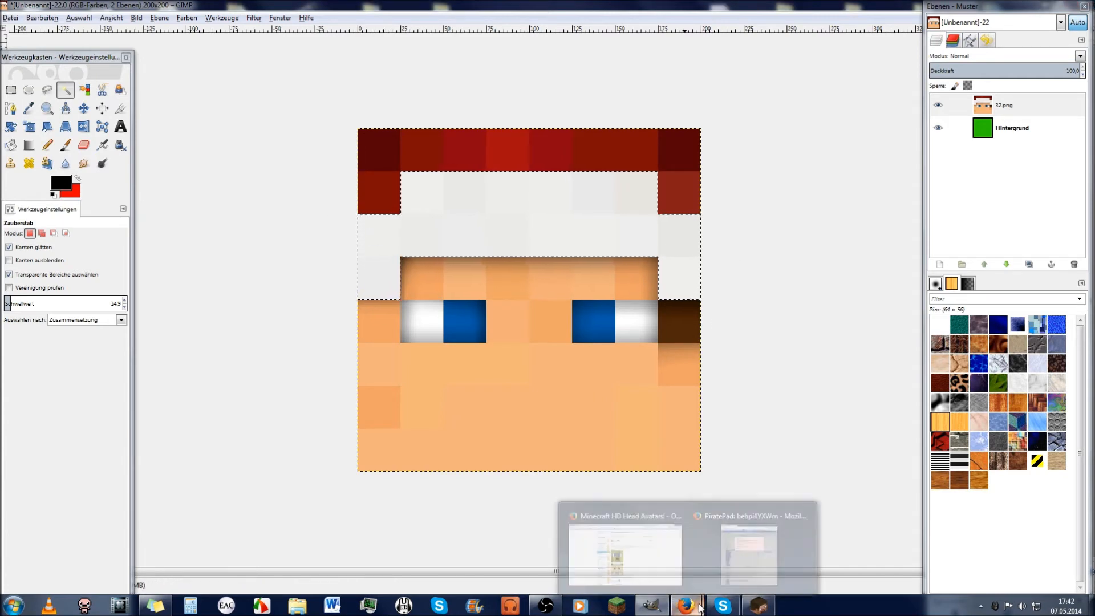
Step: Look up 'farbverlauf' in the LEO dictionary in Firefox
left_click(625, 550)
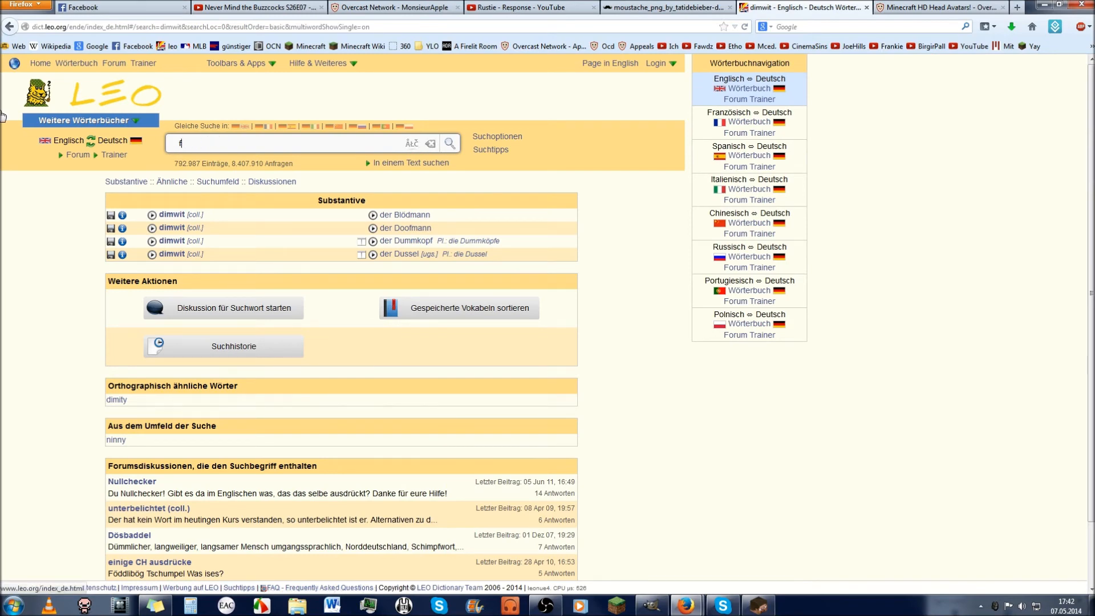
type("verlauf")
key("Return")
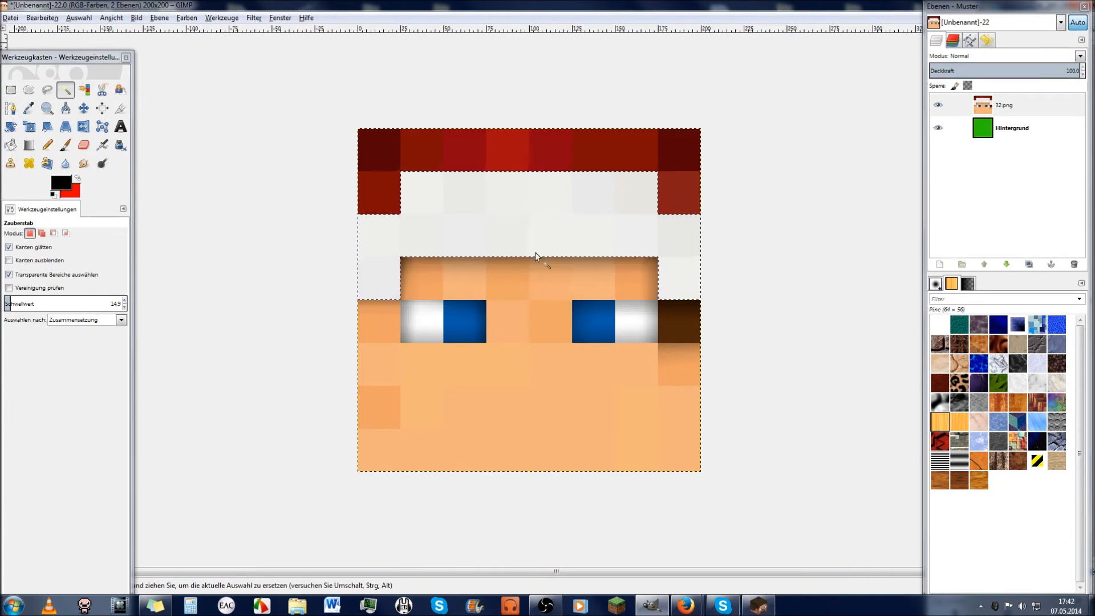
Step: Try linear gradients across the headband to darken its ends, then undo them
left_click(27, 144)
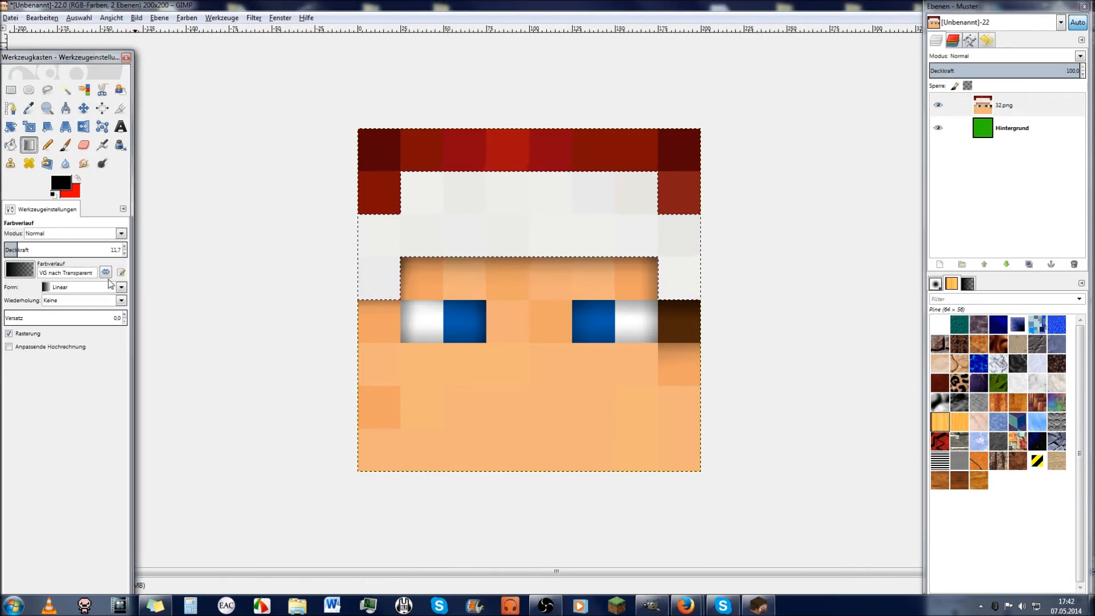
left_click_drag(351, 241, 591, 249)
left_click_drag(295, 249, 553, 249)
left_click_drag(739, 250, 534, 250)
key("ctrl+z")
key("ctrl+z")
key("ctrl+z")
key("ctrl+z")
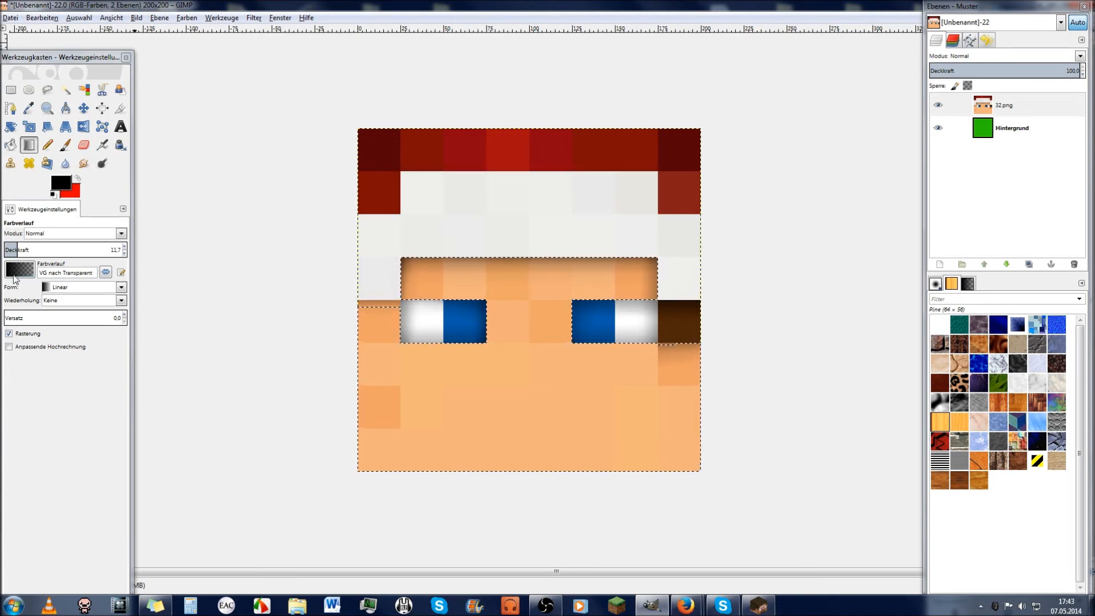
key("ctrl+shift+a")
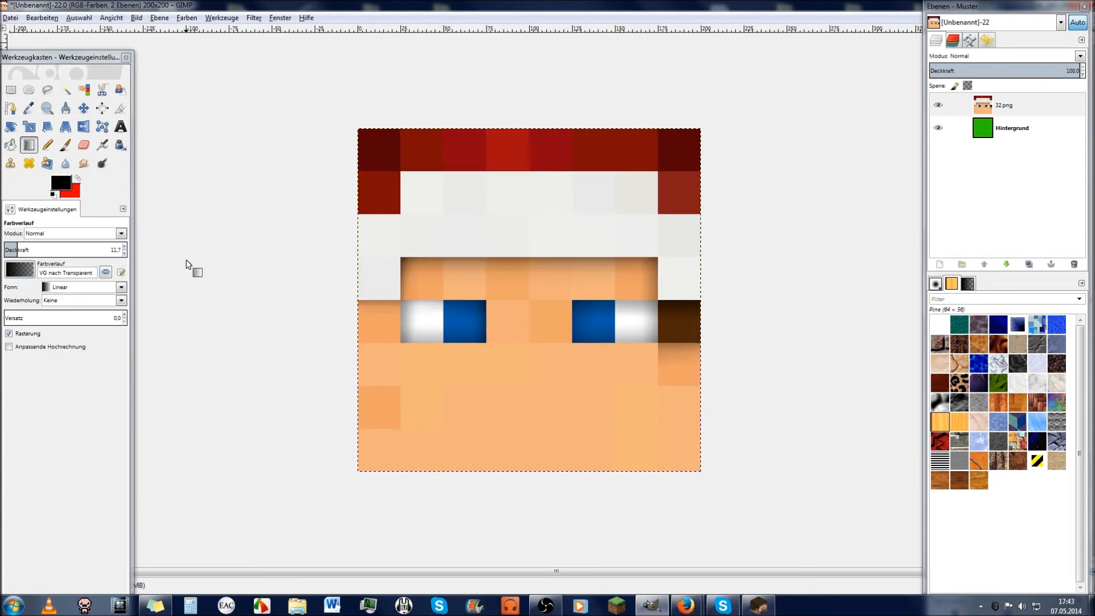
Step: Set the gradient shape to Bi-linear and drag from the band centre to the left, undoing the whole-face result
left_click(121, 287)
left_click(63, 312)
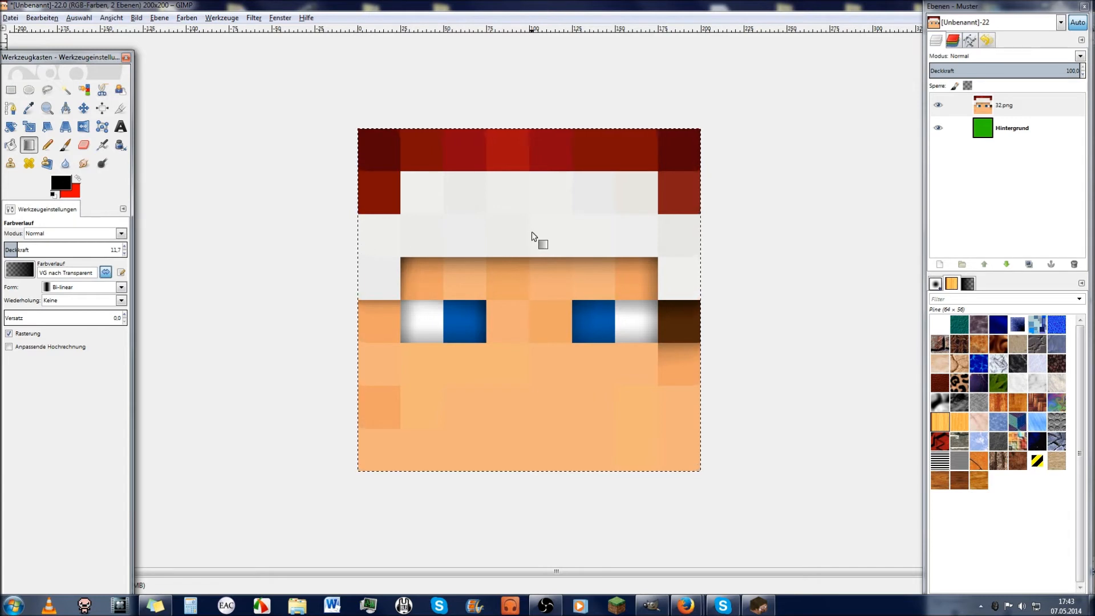
left_click_drag(530, 236, 359, 238)
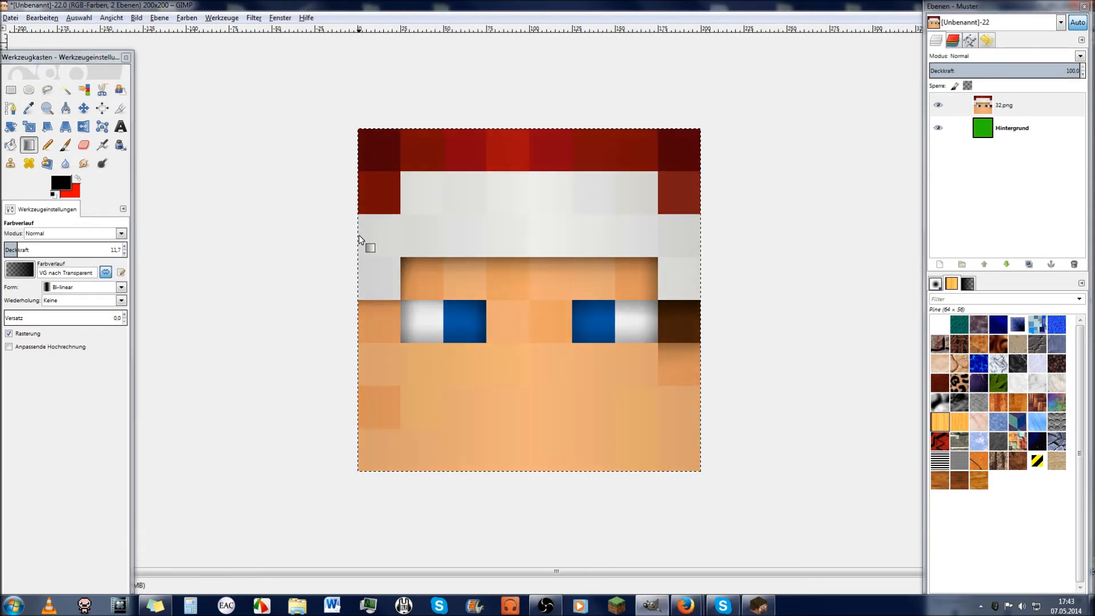
left_click_drag(523, 234, 448, 241)
left_click_drag(357, 238, 357, 238)
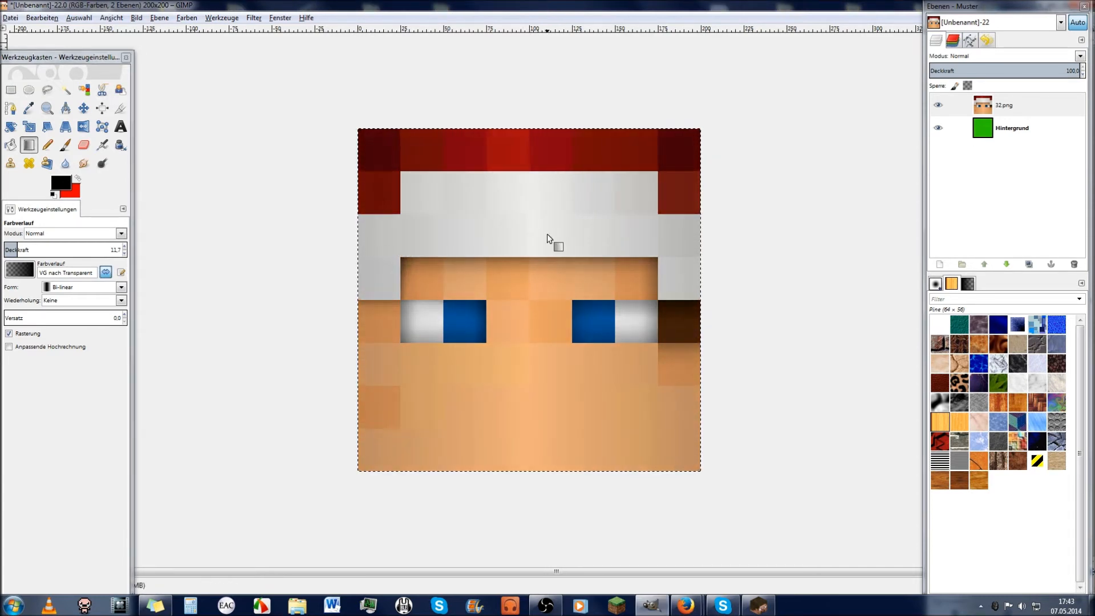
left_click_drag(529, 233, 356, 238)
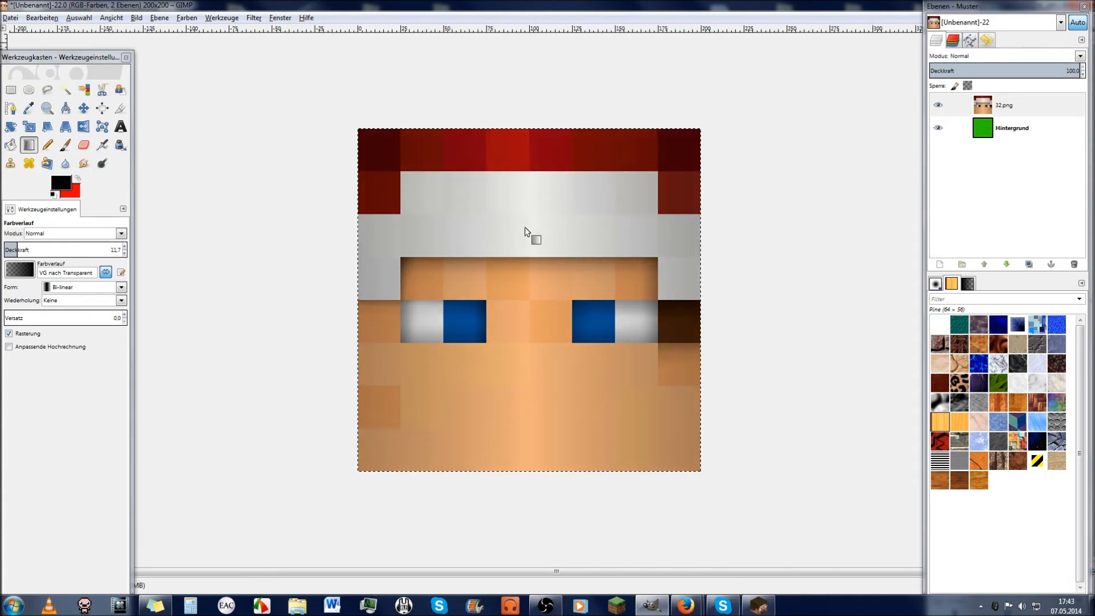
key("ctrl+z")
key("ctrl+z")
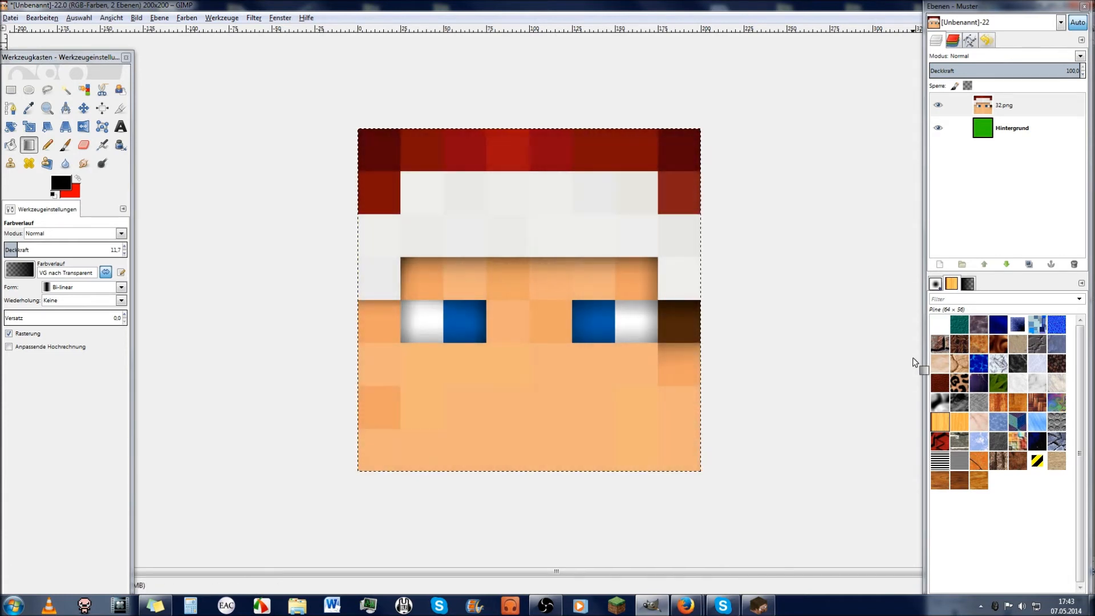
Step: Reselect the headband and apply the bi-linear gradient from its centre to the left edge
left_click(66, 90)
key("ctrl+y")
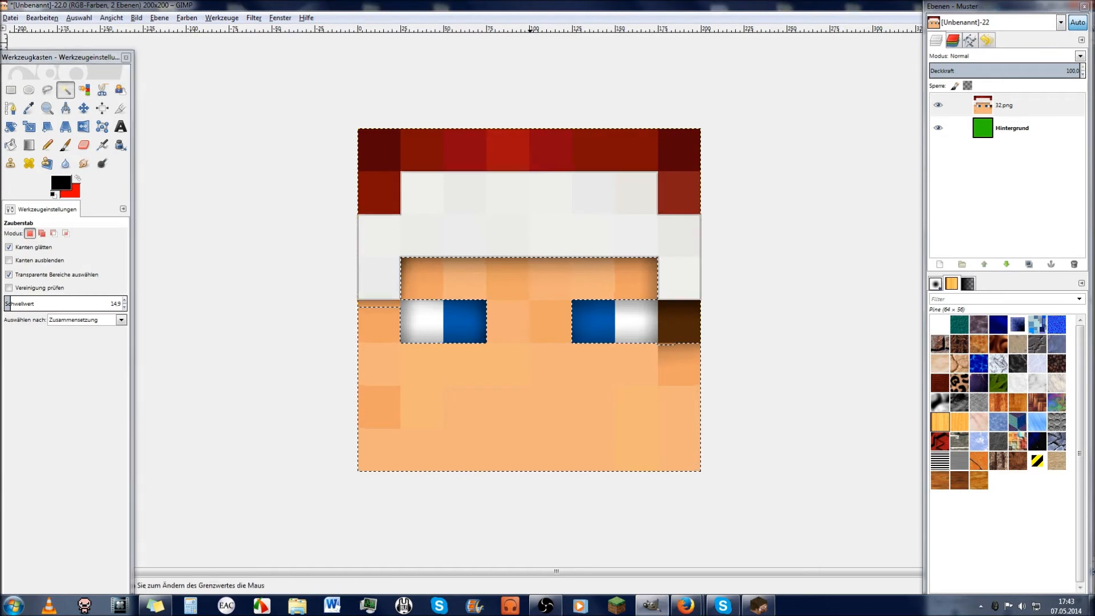
left_click(28, 145)
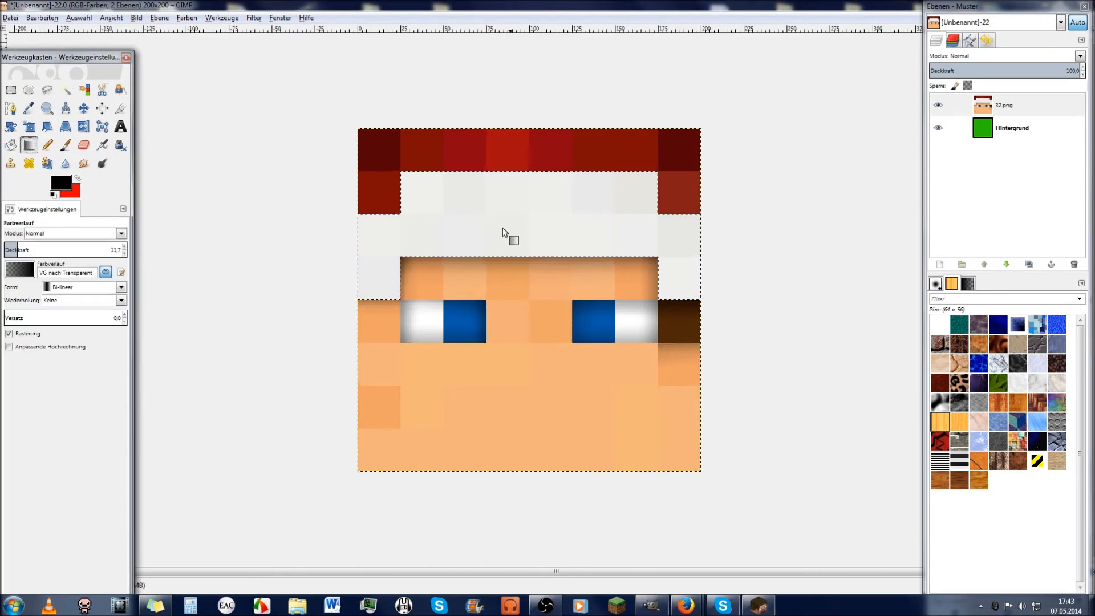
left_click_drag(530, 228, 356, 232)
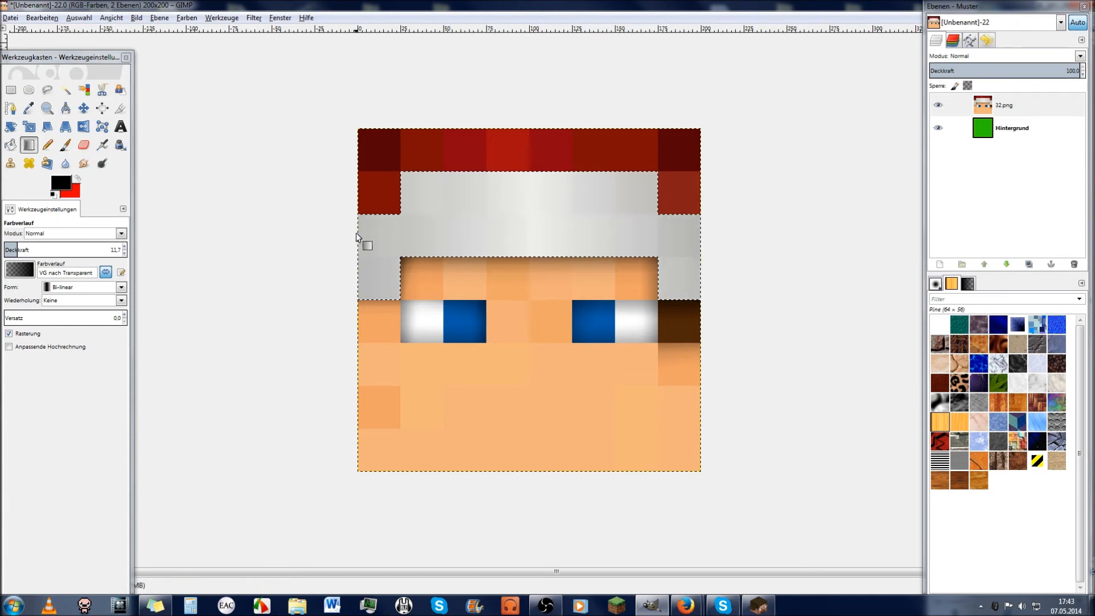
mouse_move(531, 234)
left_mouse_down()
mouse_move(362, 238)
mouse_move(512, 242)
left_mouse_up()
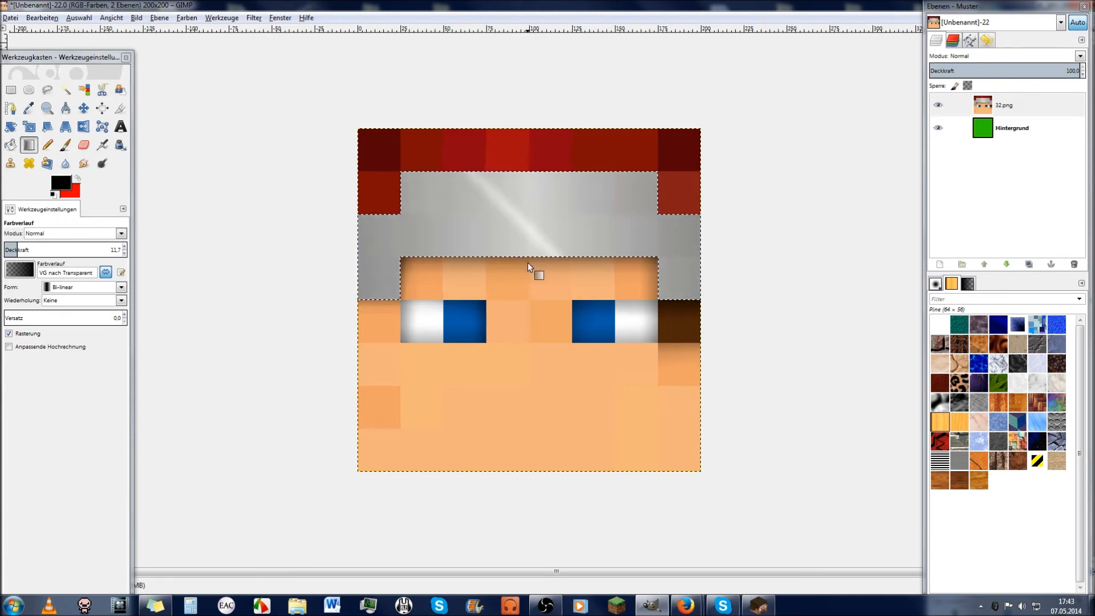
key("ctrl+z")
left_click(196, 22)
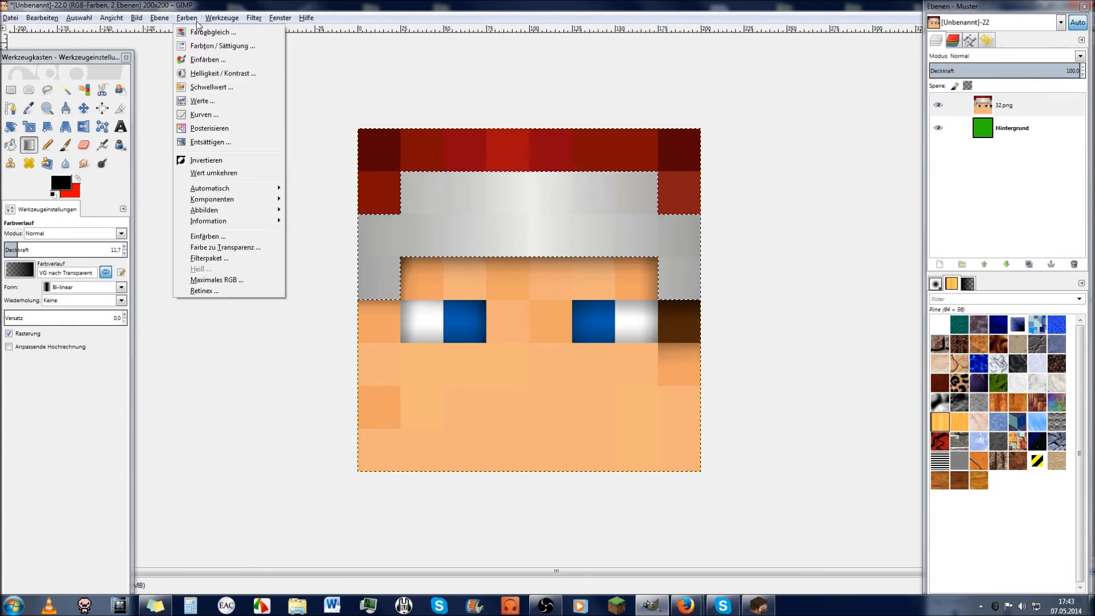
Step: Raise the headband's brightness to 88 with Brightness-Contrast
left_click(223, 46)
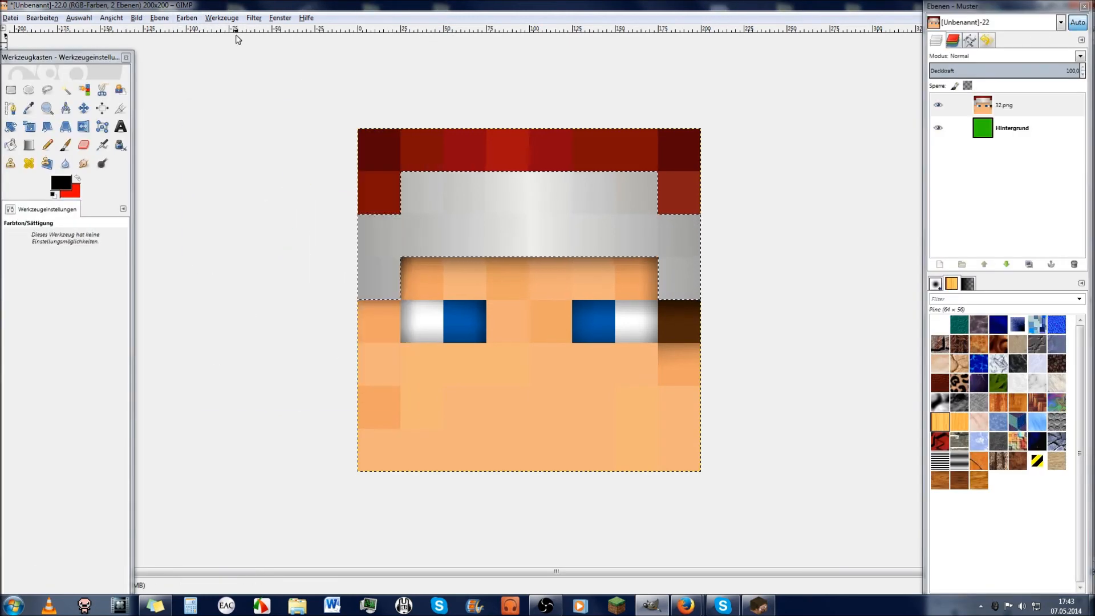
left_click(186, 18)
left_click(223, 103)
key("Tab")
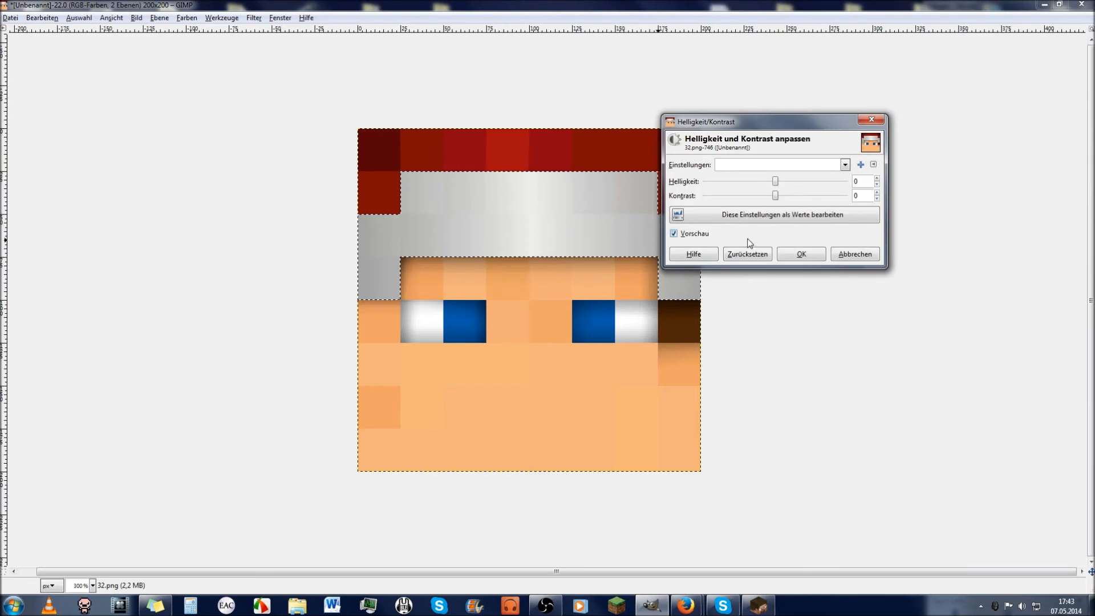
left_click(776, 182)
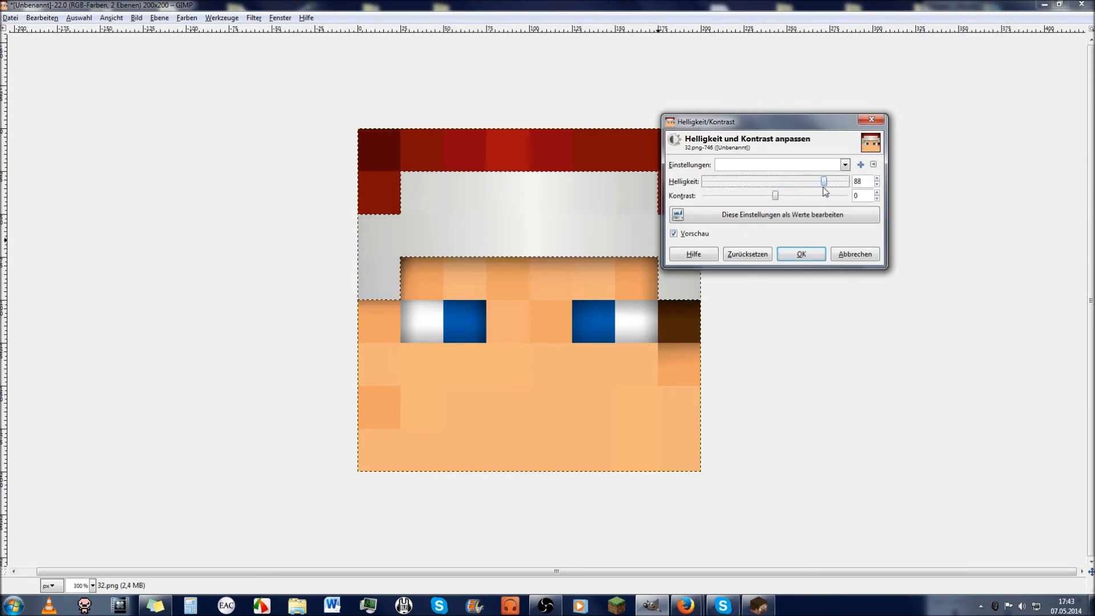
left_click(802, 254)
key("Tab")
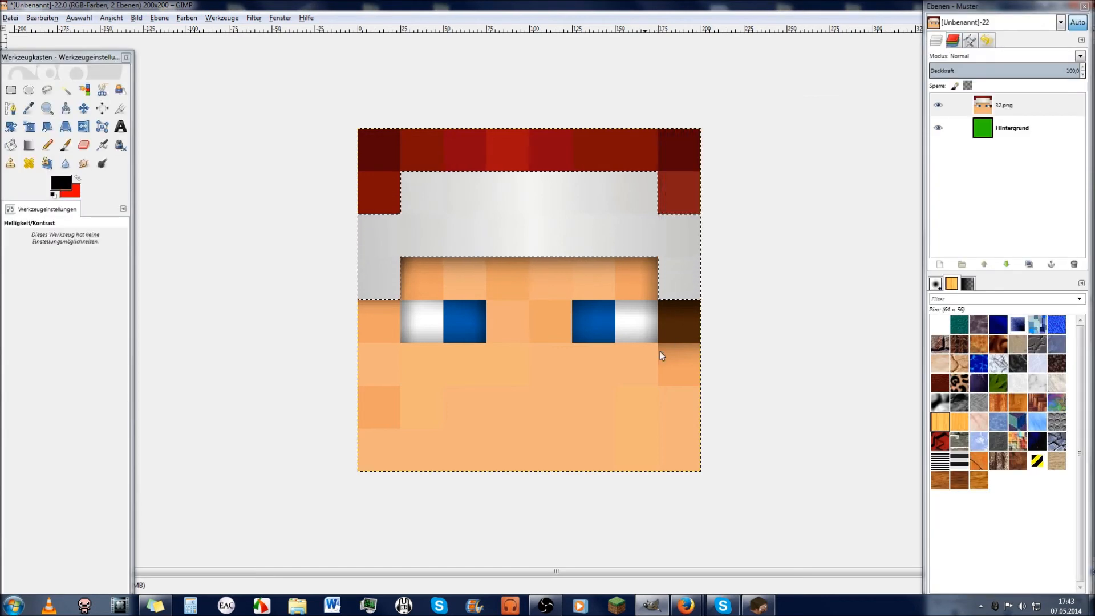
Step: Zoom in on the headband and undo the last brightness change
left_click(47, 108)
left_click_drag(501, 212, 558, 244)
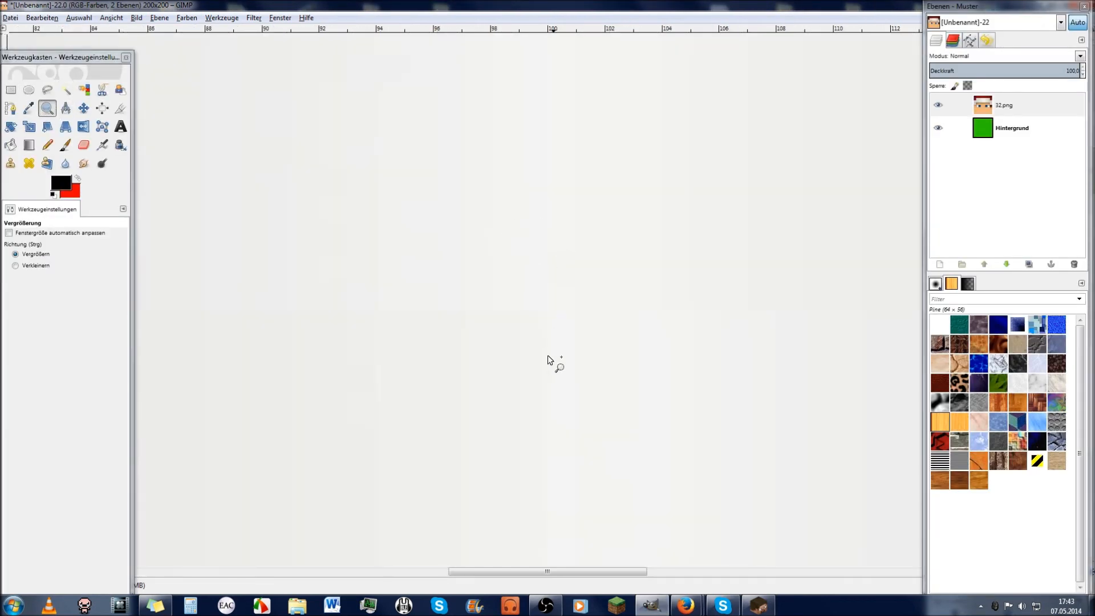
key("ctrl+z")
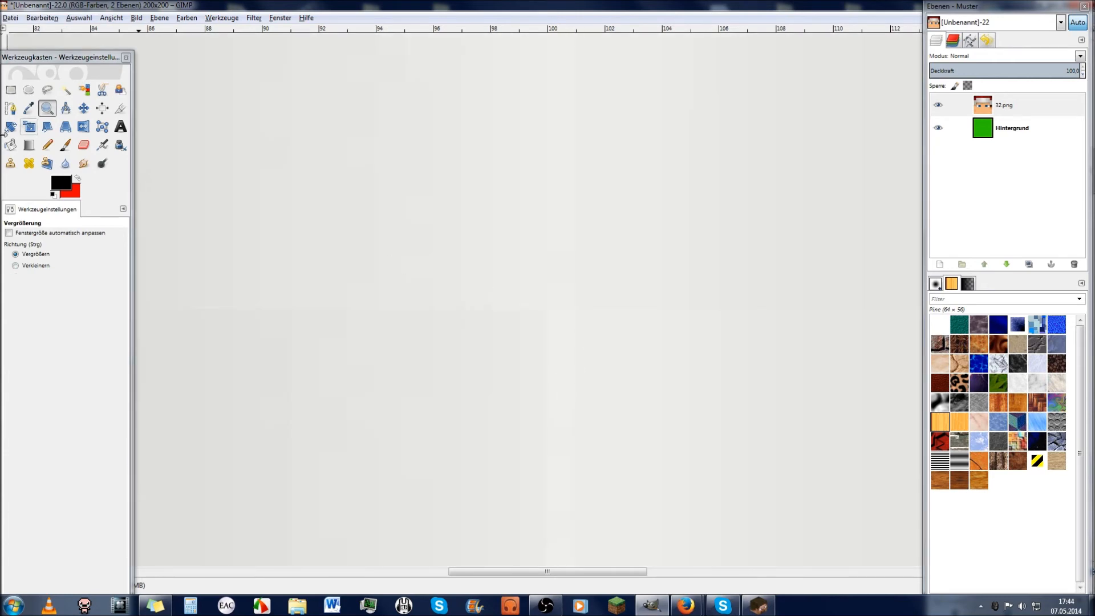
left_click(591, 422, "ctrl")
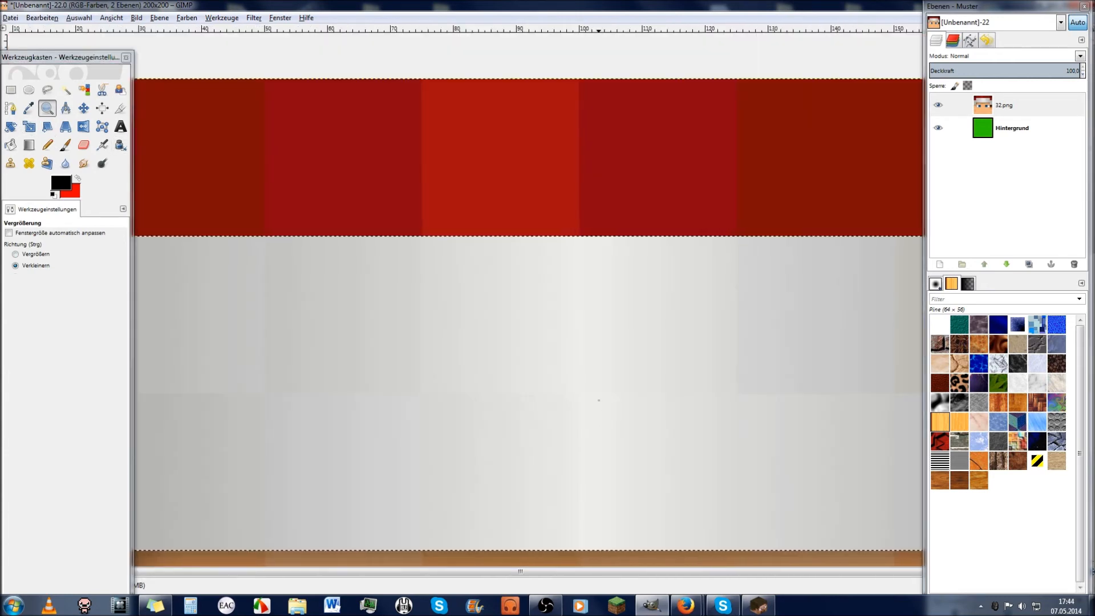
left_click(599, 400, "ctrl")
left_click(649, 499)
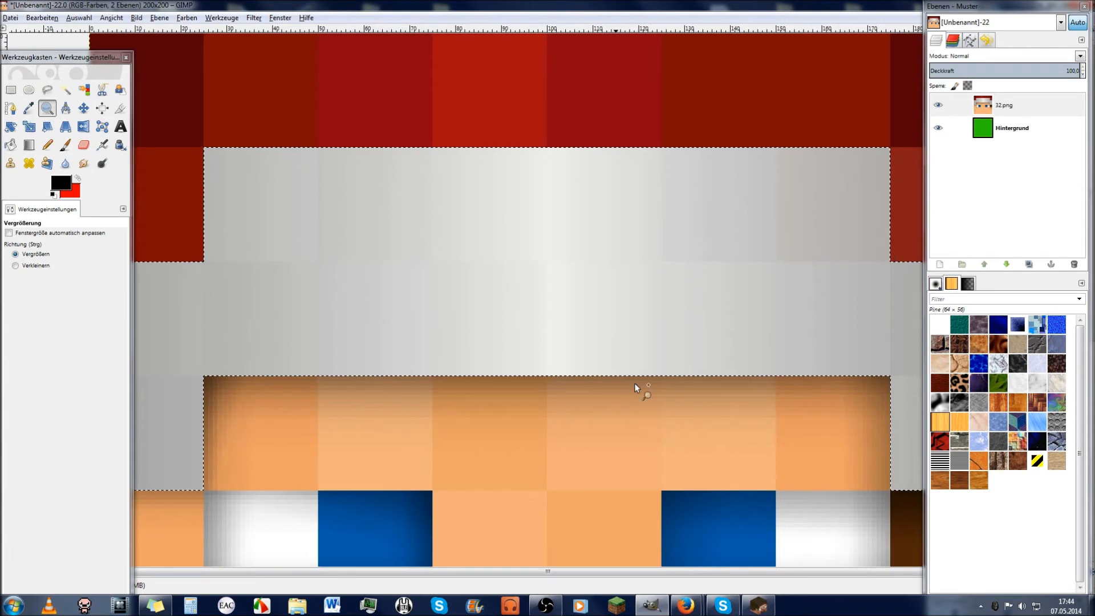
Step: Zoom out step by step until the whole face fits the window
left_click_drag(294, 231, 381, 326)
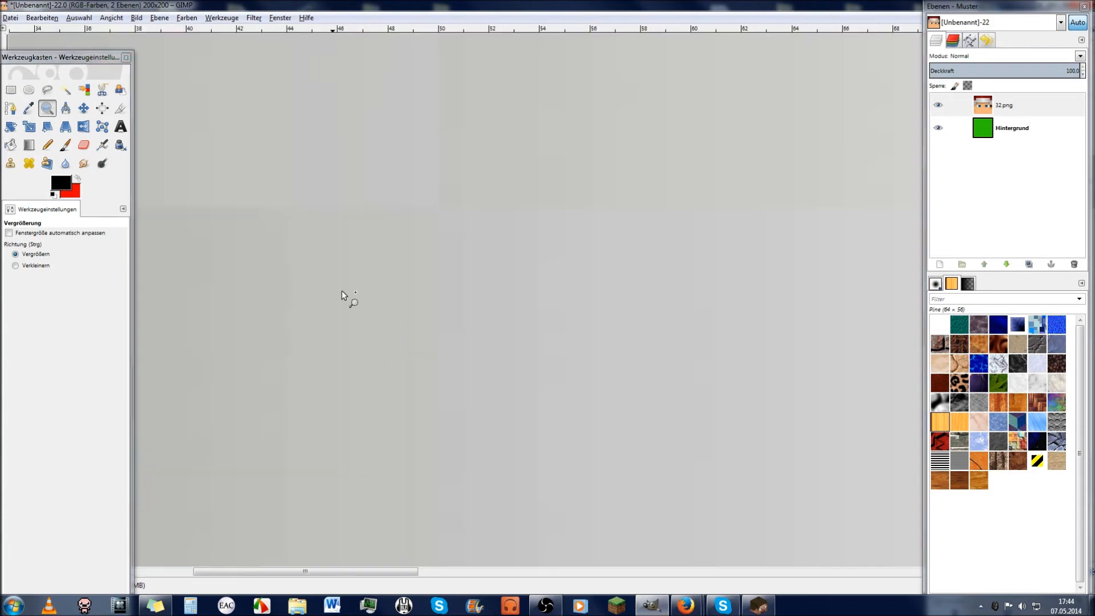
left_click(611, 305, "ctrl")
left_click(561, 282, "ctrl")
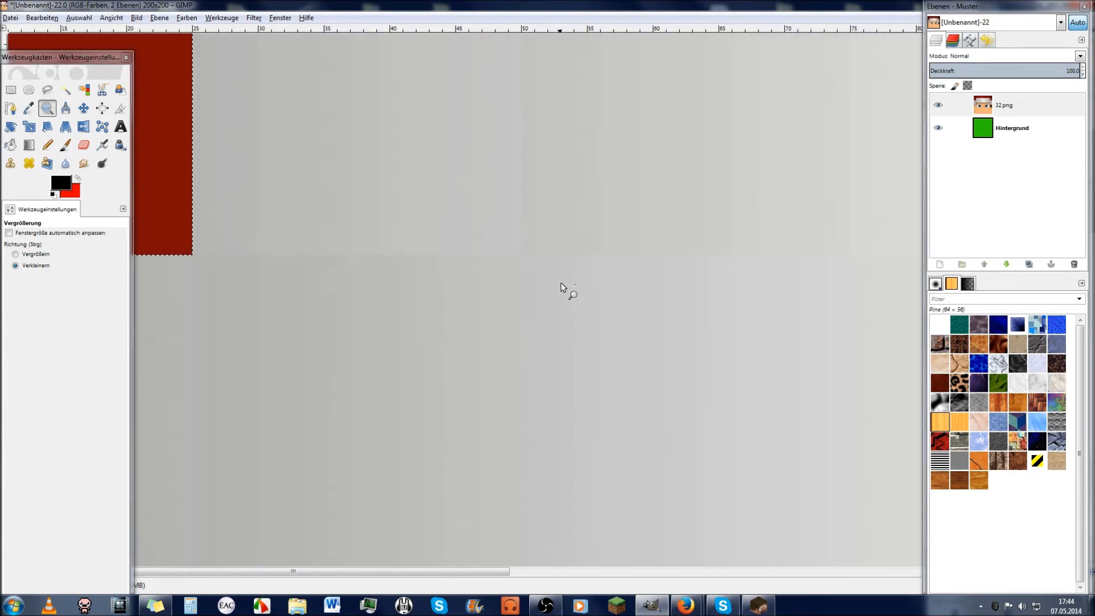
left_click(858, 338, "ctrl")
left_click(847, 372, "ctrl")
left_click(807, 436, "ctrl")
left_click(732, 405, "ctrl")
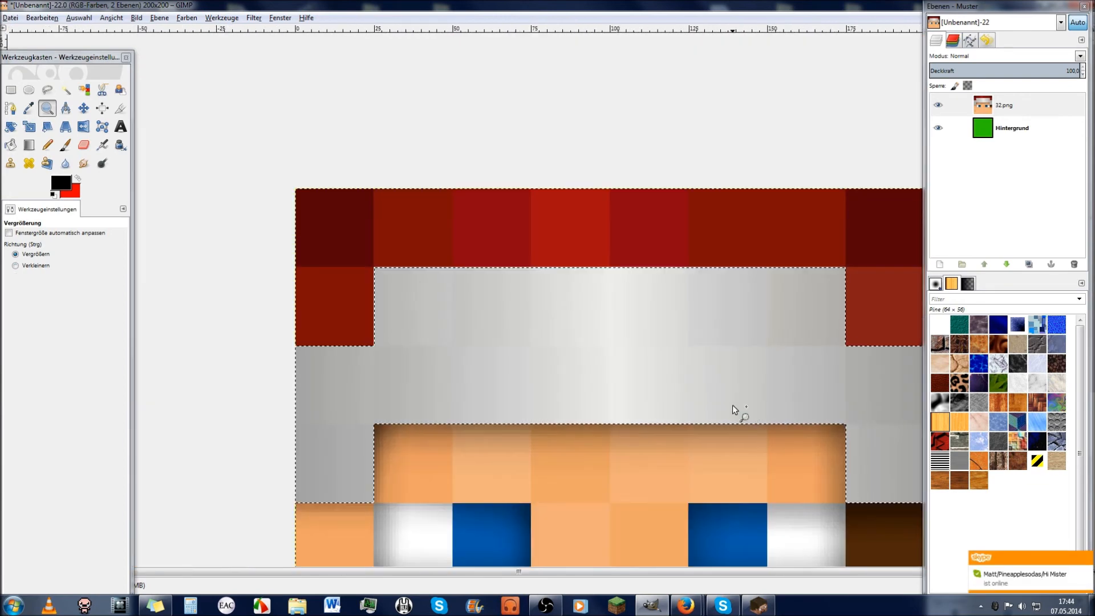
left_click(729, 409, "ctrl")
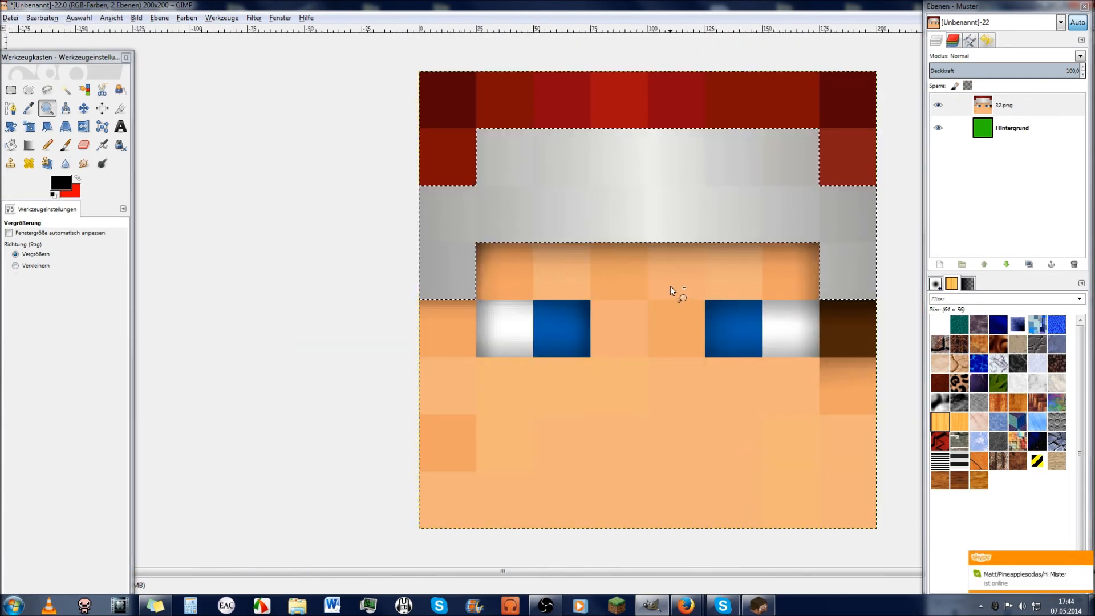
Step: Set the gradient shape to Linear and test a stroke on the headband, then undo it
left_click(29, 145)
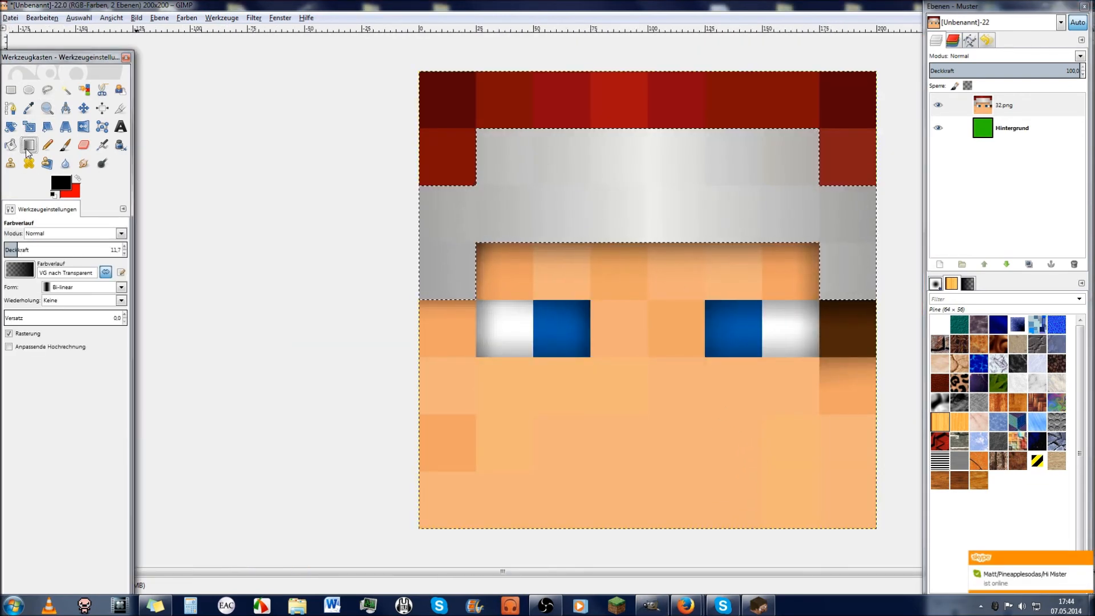
left_click(83, 287)
left_click(63, 286)
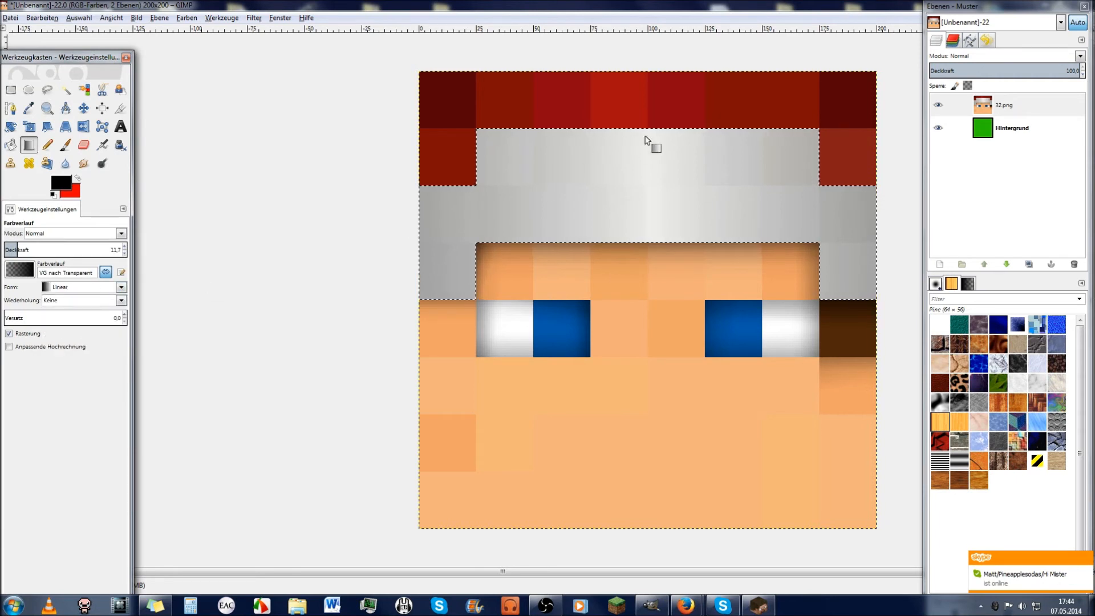
left_click_drag(650, 114, 651, 127)
key("ctrl+z")
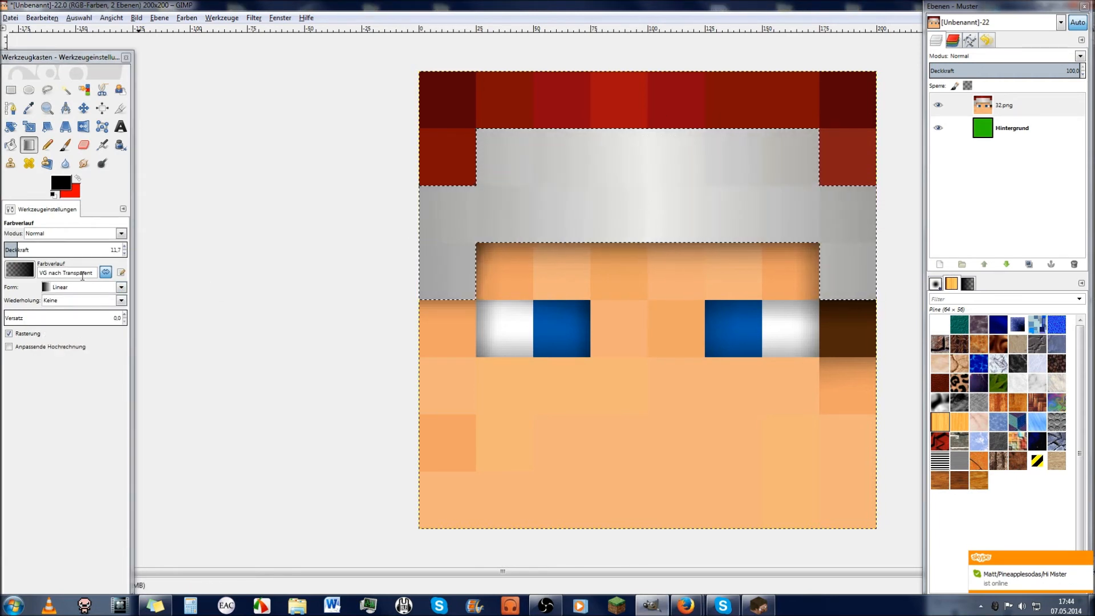
Step: With Reverse on, darken the headband's top, left edge and upper-right corner with short gradients
left_click(106, 273)
left_click_drag(649, 125, 648, 149)
key("ctrl+z")
left_click_drag(650, 113, 655, 182)
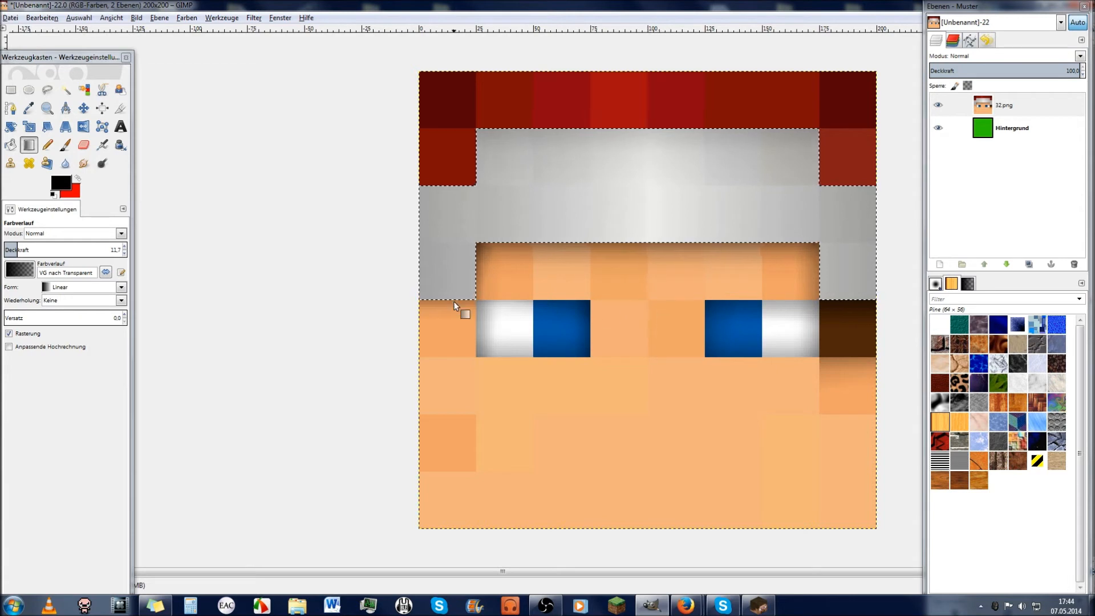
left_click_drag(411, 264, 475, 264)
left_click_drag(868, 160, 801, 208)
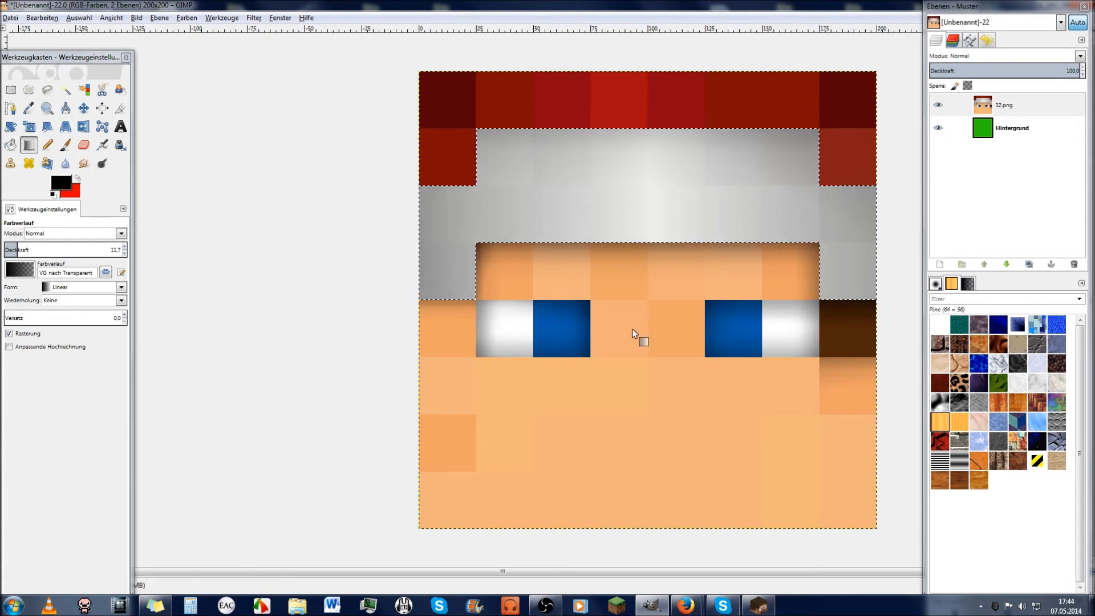
key("ctrl+a")
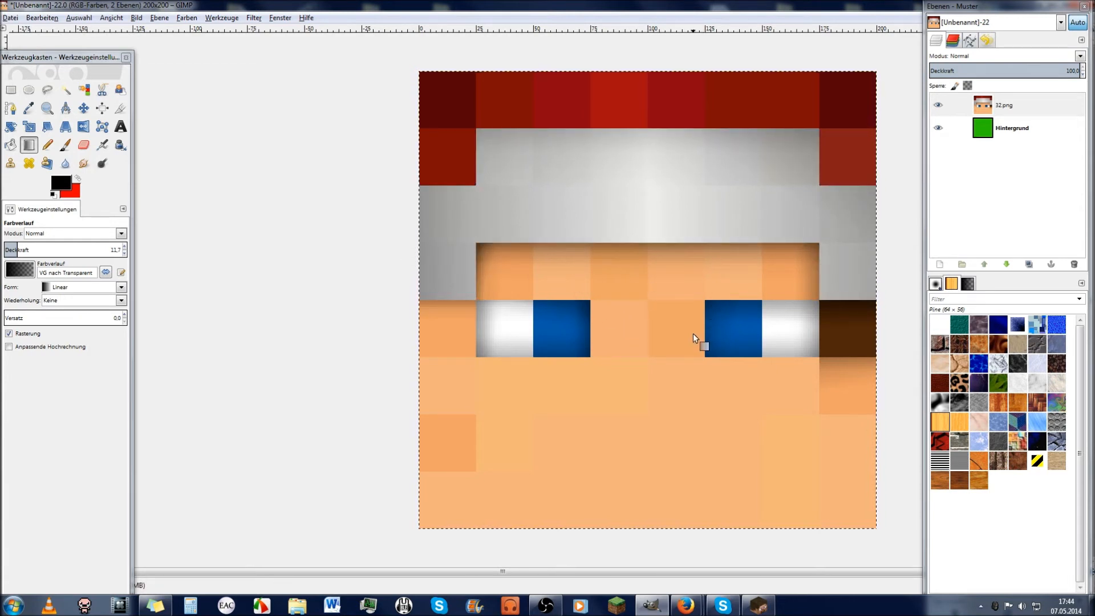
Step: Fuzzy-select the red hat squares along the top row and sides
left_click(65, 89)
left_click(453, 156, "shift")
left_click(453, 157)
left_click(619, 105, "shift")
left_click(707, 106, "shift")
left_click(846, 106, "shift")
left_click(847, 154, "shift")
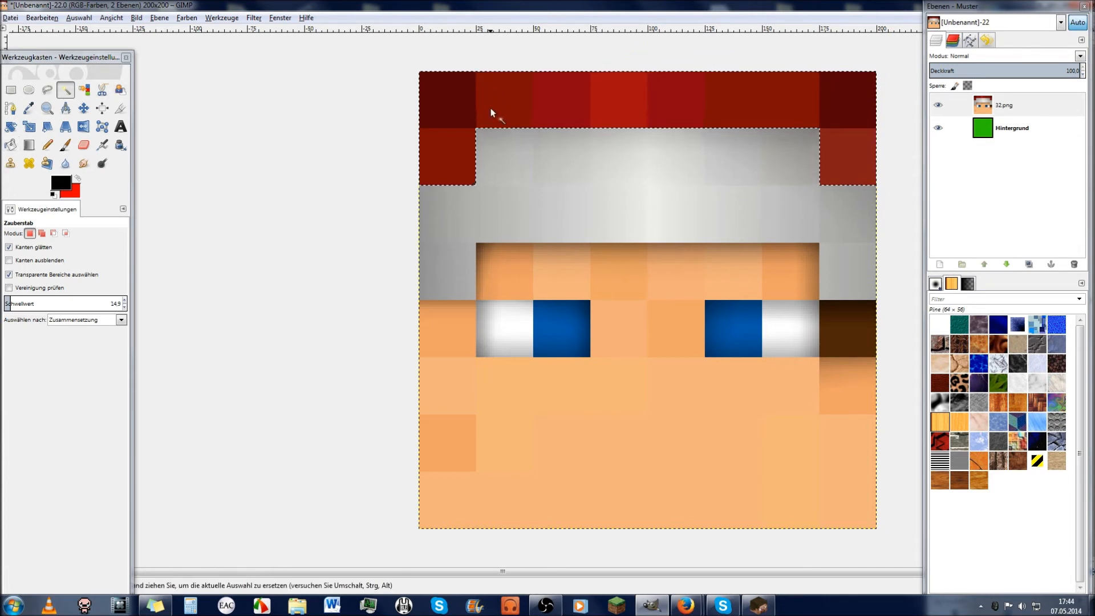
Step: Fuzzy-select the red squares across the hat's top row
left_click(471, 161)
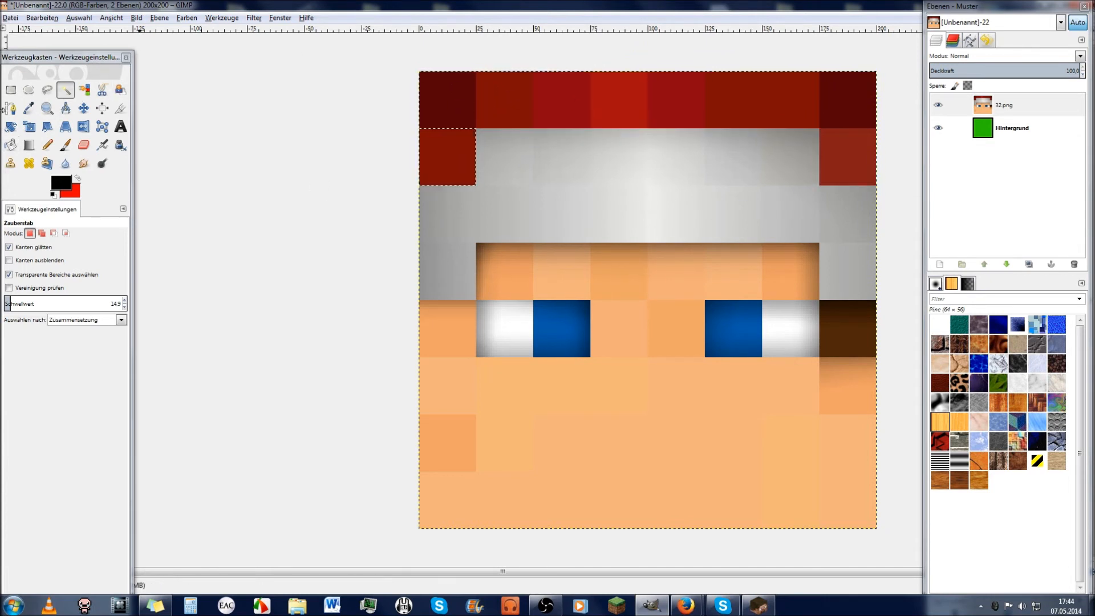
left_click(31, 148)
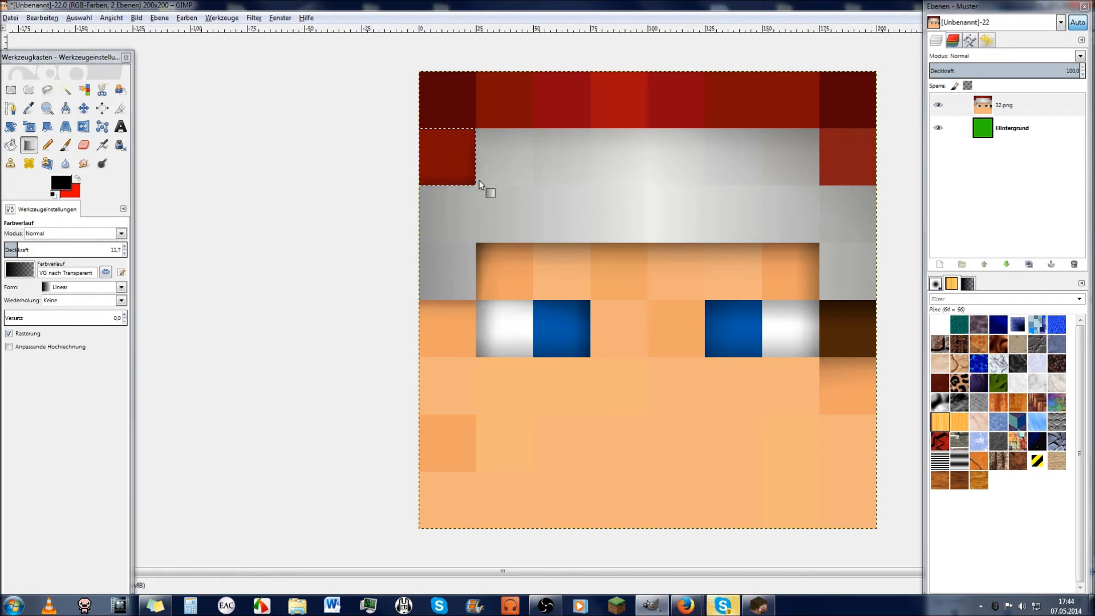
left_click(66, 90)
left_click(500, 102)
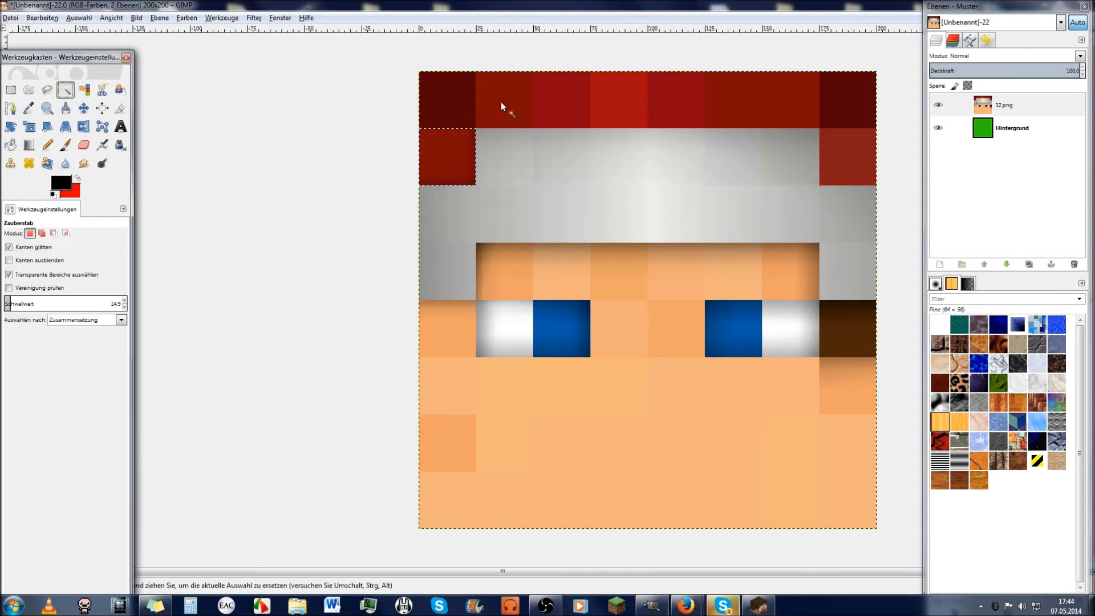
left_click(639, 112, "shift")
left_click(717, 111, "shift")
Step: Lower the threshold to 0, select only the top-left dark red square, and zoom in on it
left_click(29, 145)
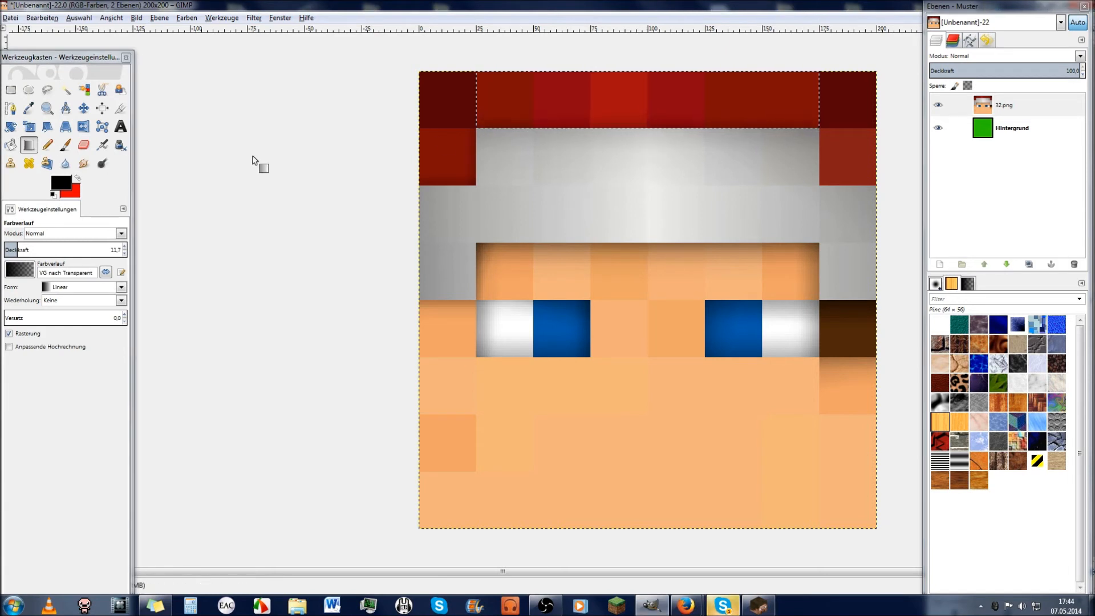
left_click(66, 90)
left_click(439, 113)
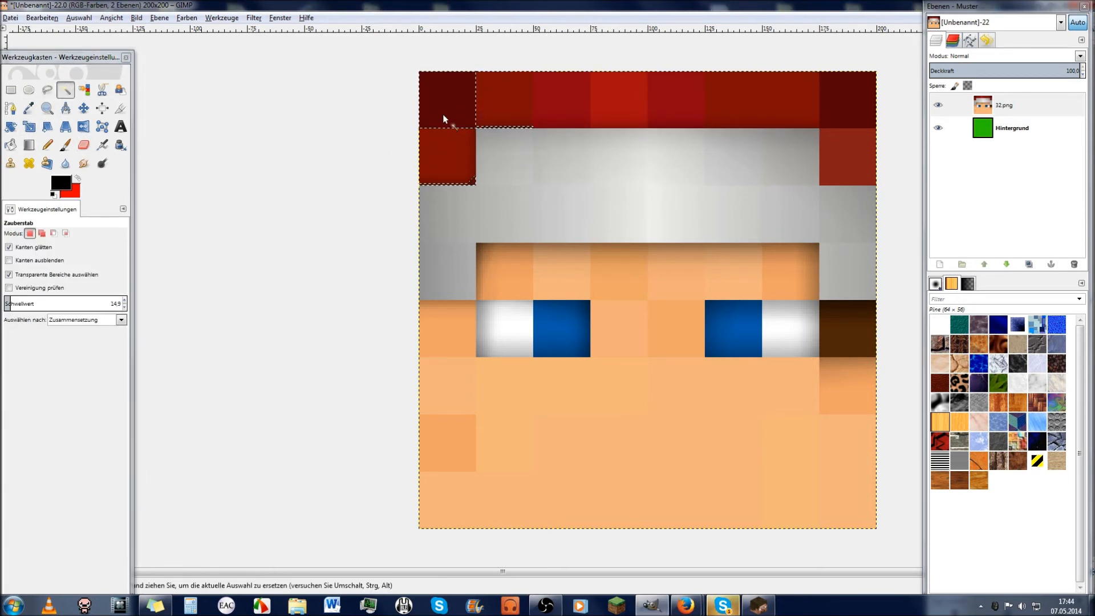
left_click_drag(10, 304, 1, 304)
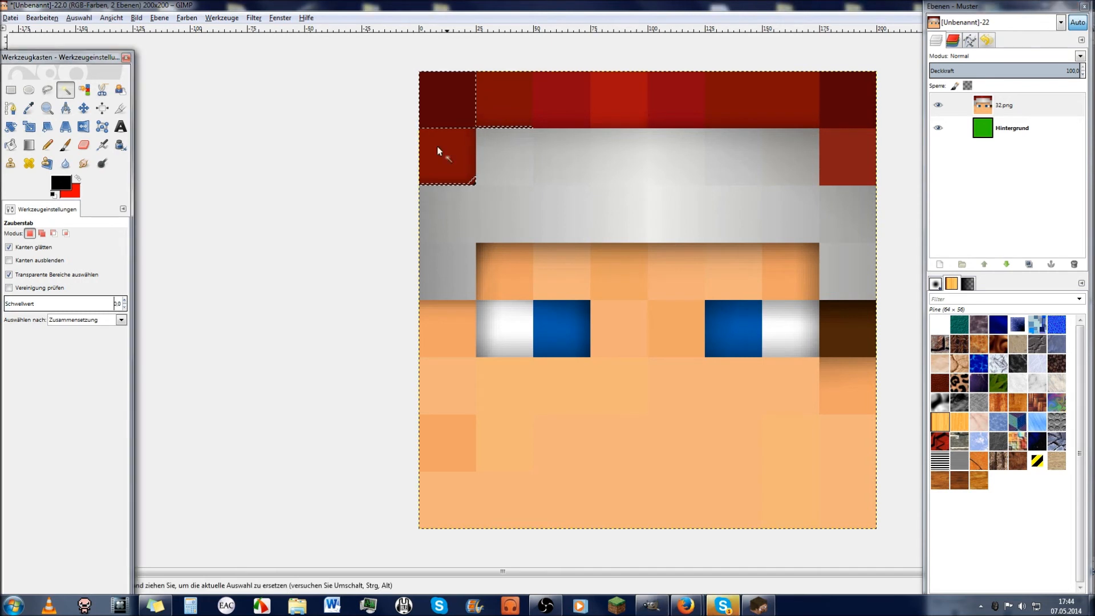
left_click(465, 90)
left_click(47, 108)
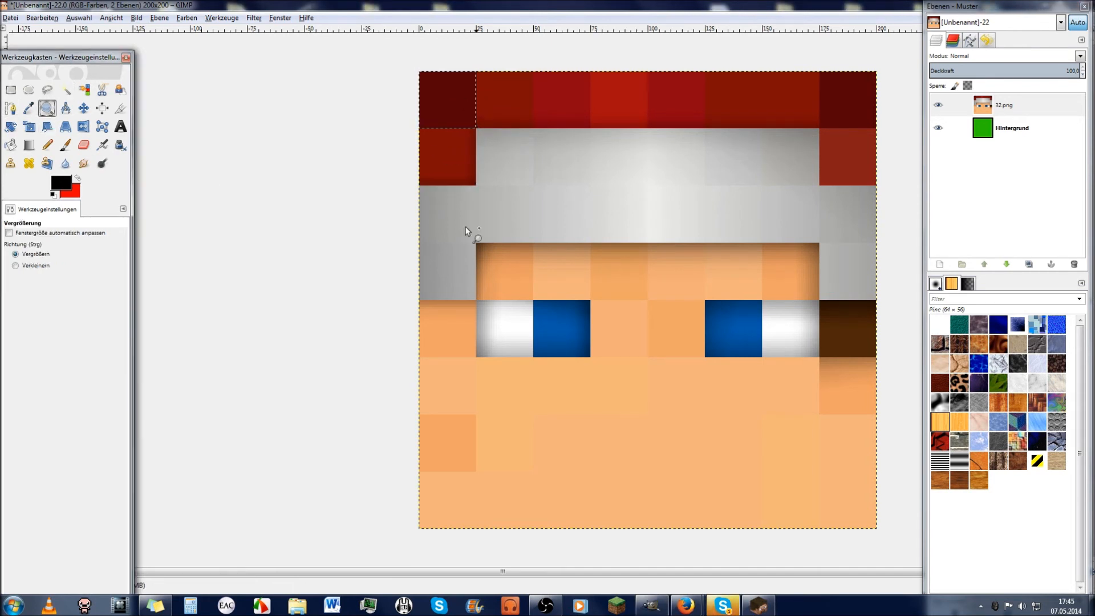
left_click_drag(371, 83, 559, 193)
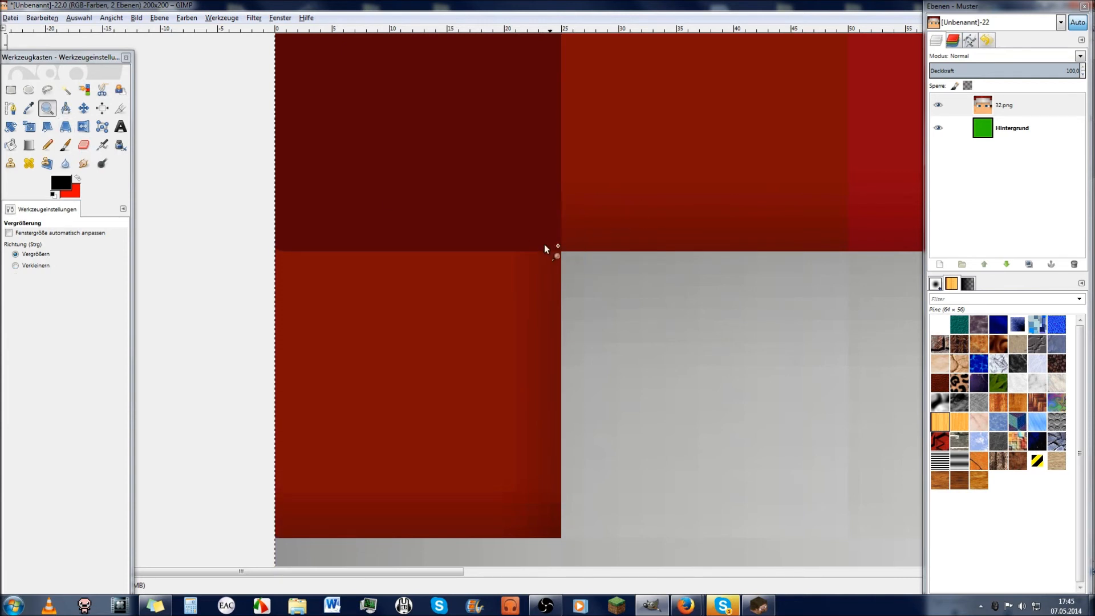
Step: Select the top-left dark red square and shade it with a shape-adapted gradient
left_click(65, 90)
left_click(434, 158)
left_click(28, 145)
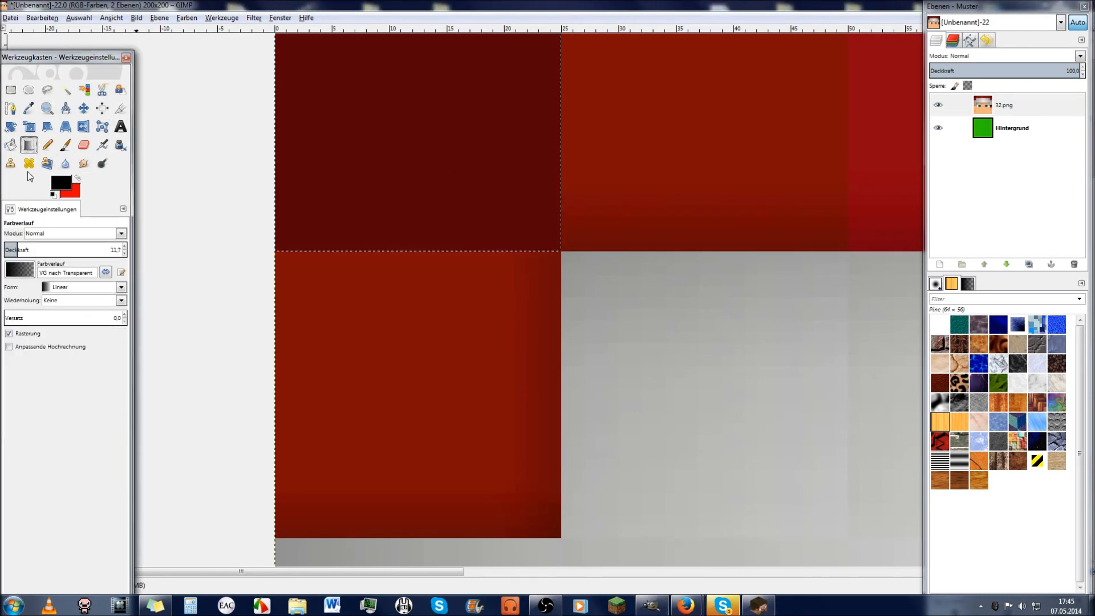
left_click(121, 288)
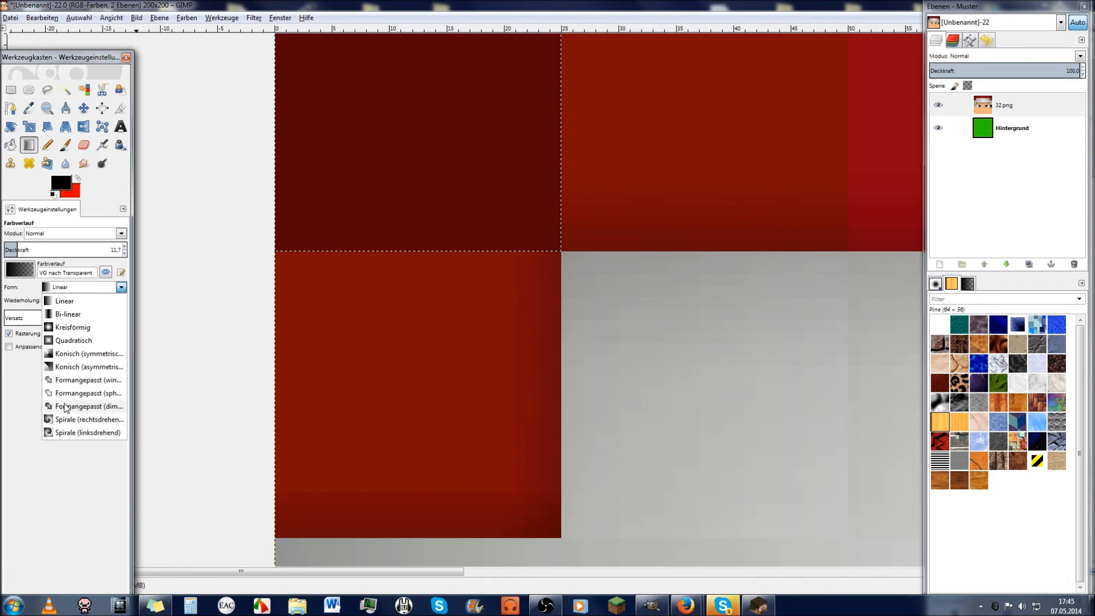
left_click(88, 406)
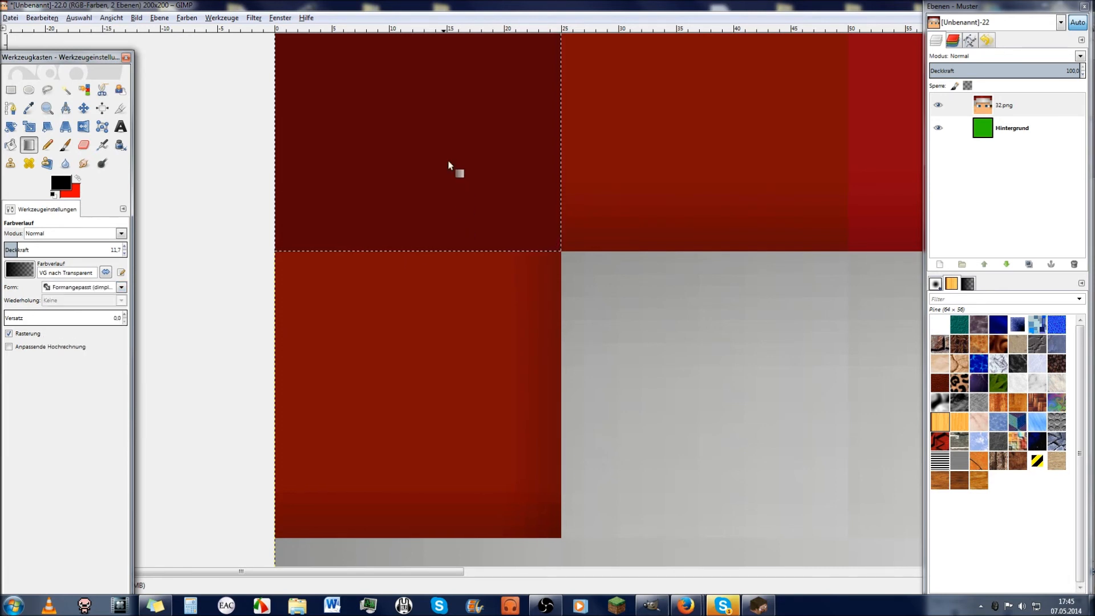
left_click_drag(465, 191, 561, 258)
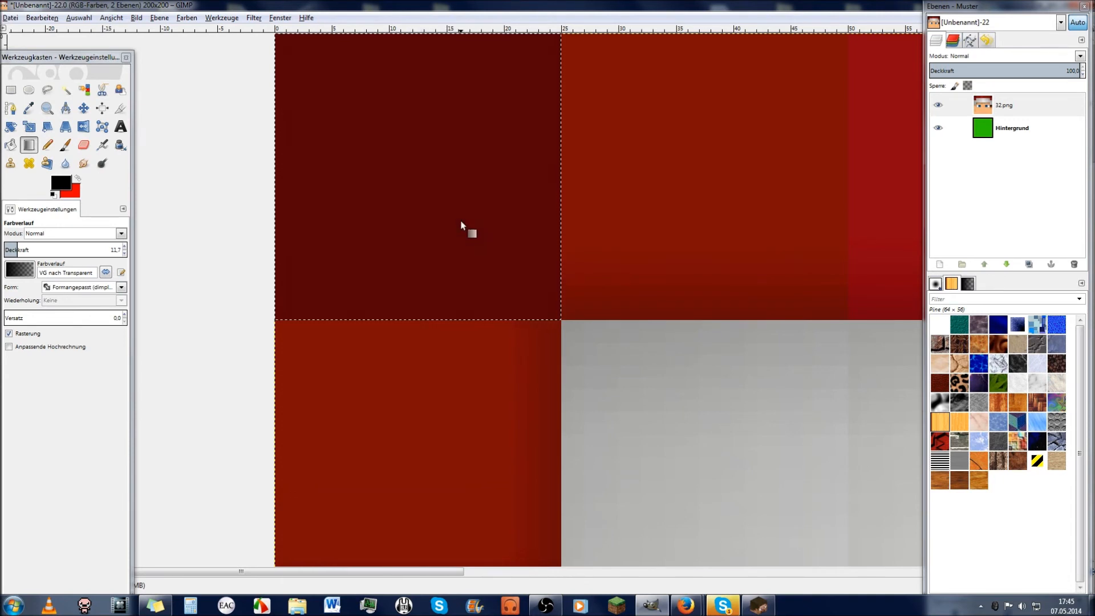
Step: Change the gradient shape to Kreisförmig (radial)
scroll(268, 370, "down", 5)
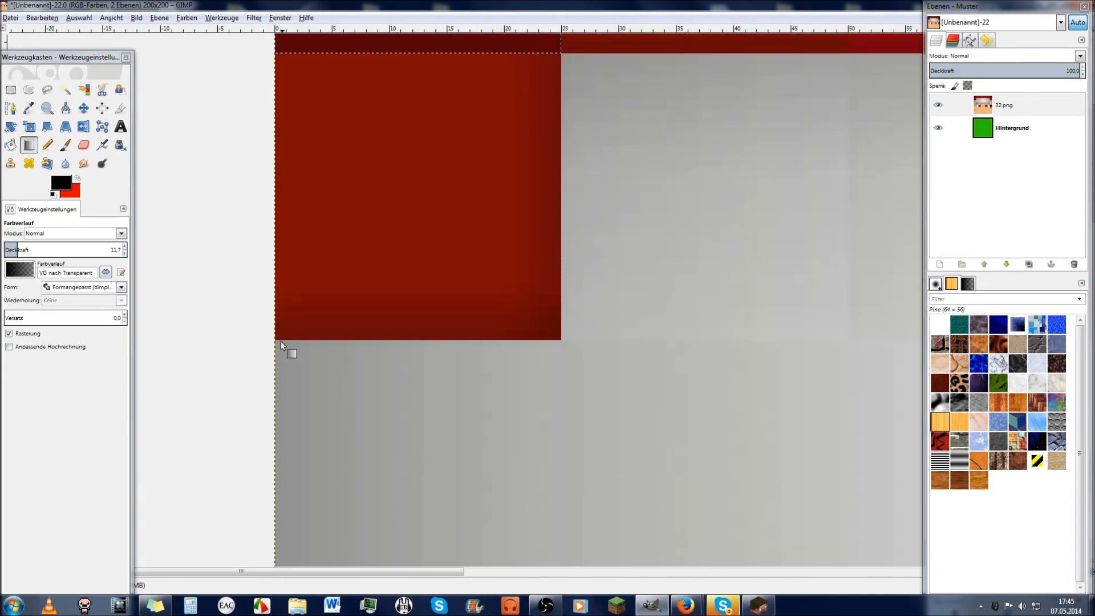
scroll(280, 345, "up", 5)
left_click(121, 287)
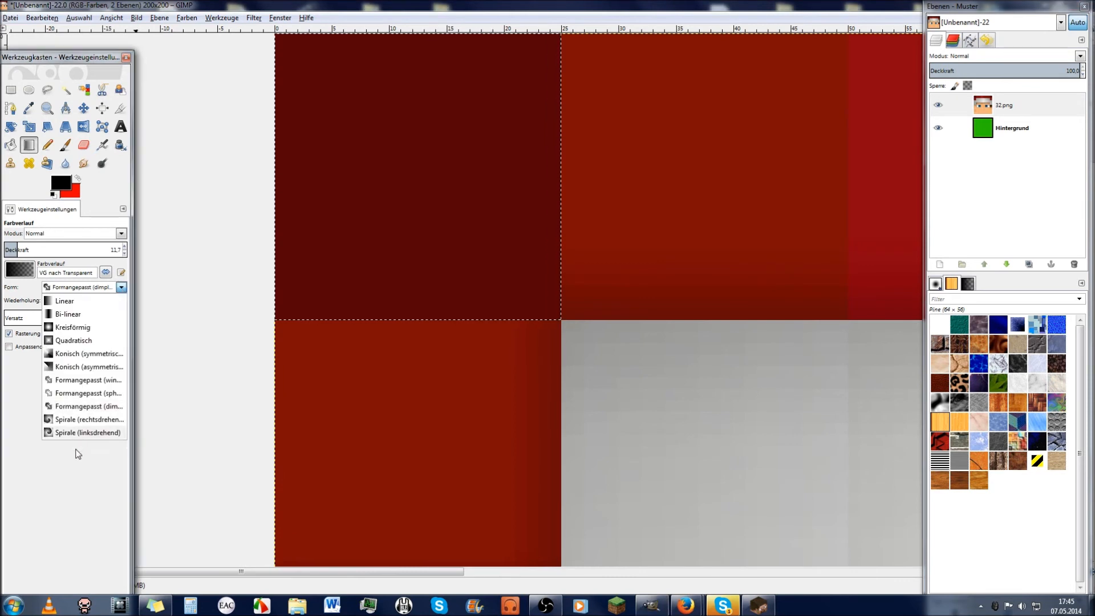
left_click(72, 328)
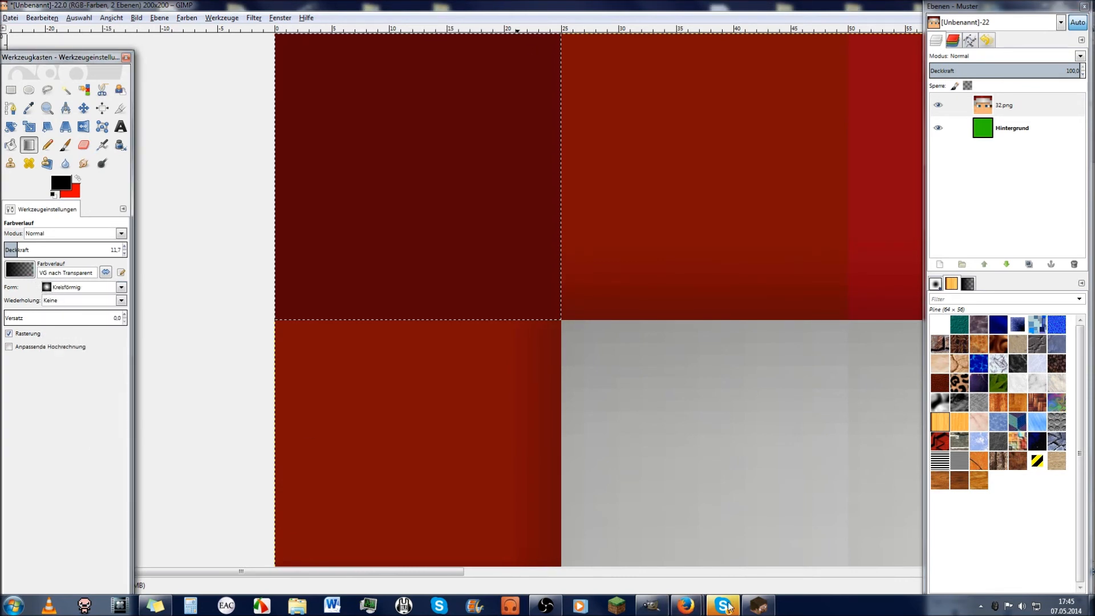
Step: Look up 'kreis' in the Firefox dictionary, then return to the GIMP image
mouse_move(686, 604)
left_click(639, 556)
type("kreis")
key("Return")
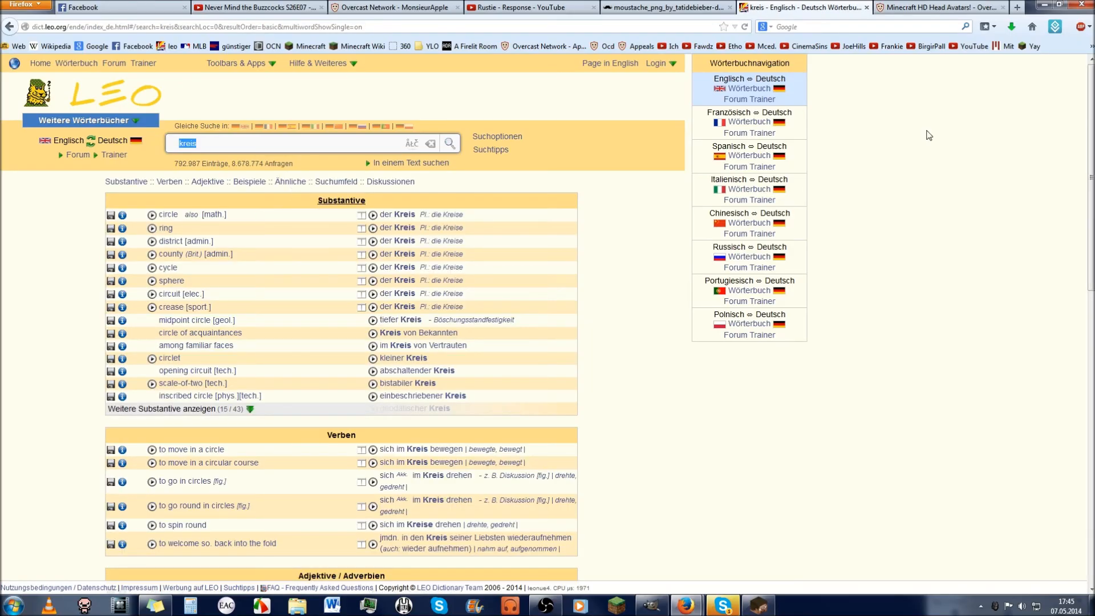
key("alt+Tab")
scroll(620, 360, "down", 1)
scroll(619, 361, "up", 1)
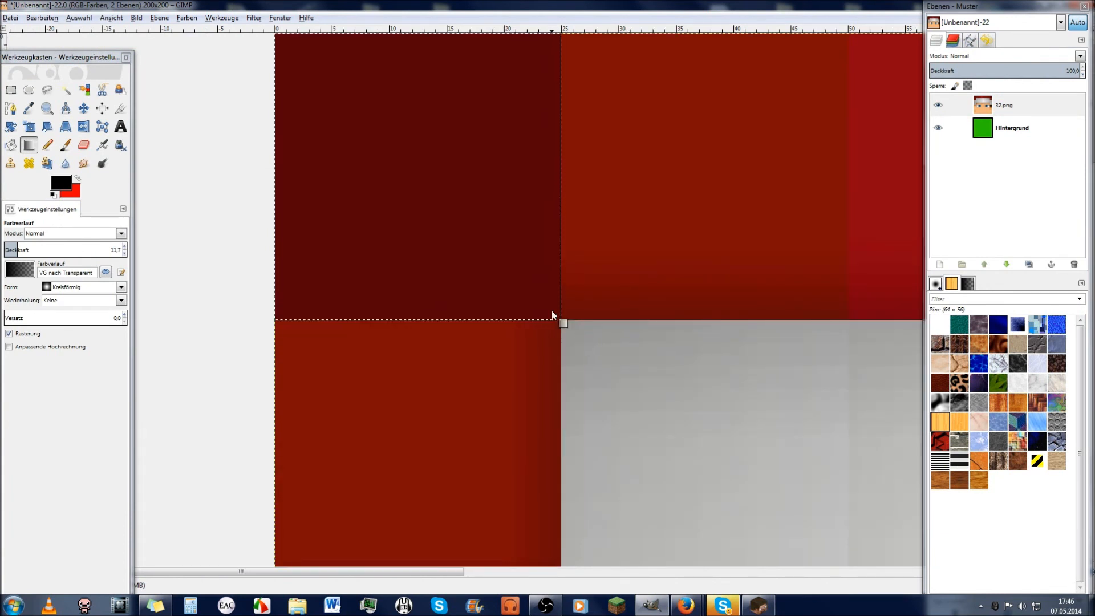
Step: Drag a radial gradient toward the square's corner and zoom in to inspect the shading
left_click_drag(561, 321, 563, 267)
key("ctrl+shift+a")
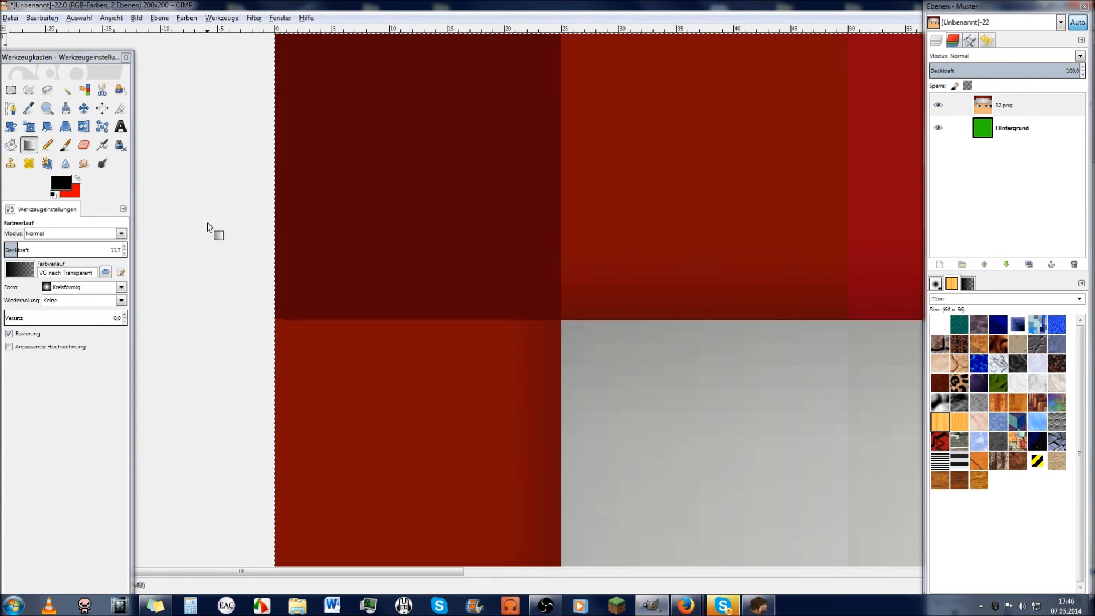
left_click(47, 109)
left_click_drag(458, 217, 600, 358)
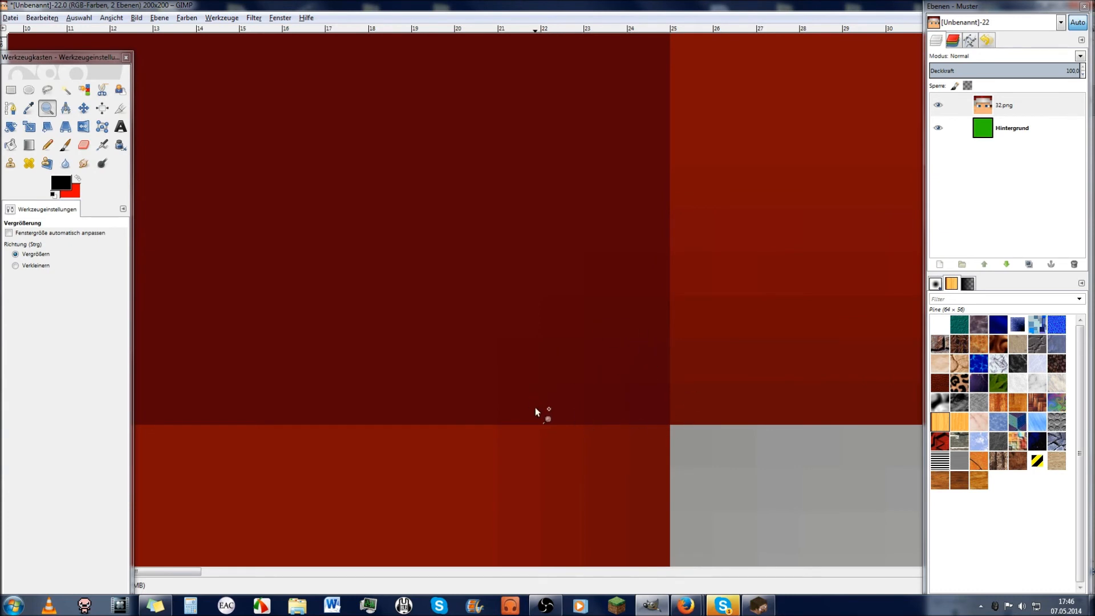
key("ctrl+z")
left_click(36, 149)
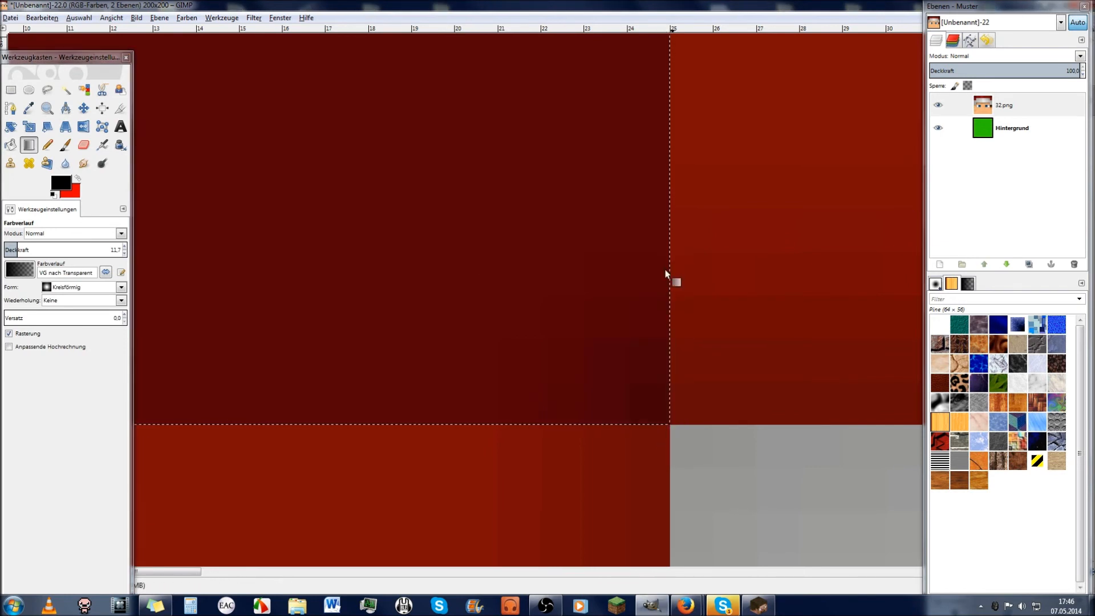
key("ctrl+shift+a")
key("ctrl+z")
Step: Zoom back out toward the whole image
left_click(47, 108)
left_click(578, 398)
left_click(700, 437)
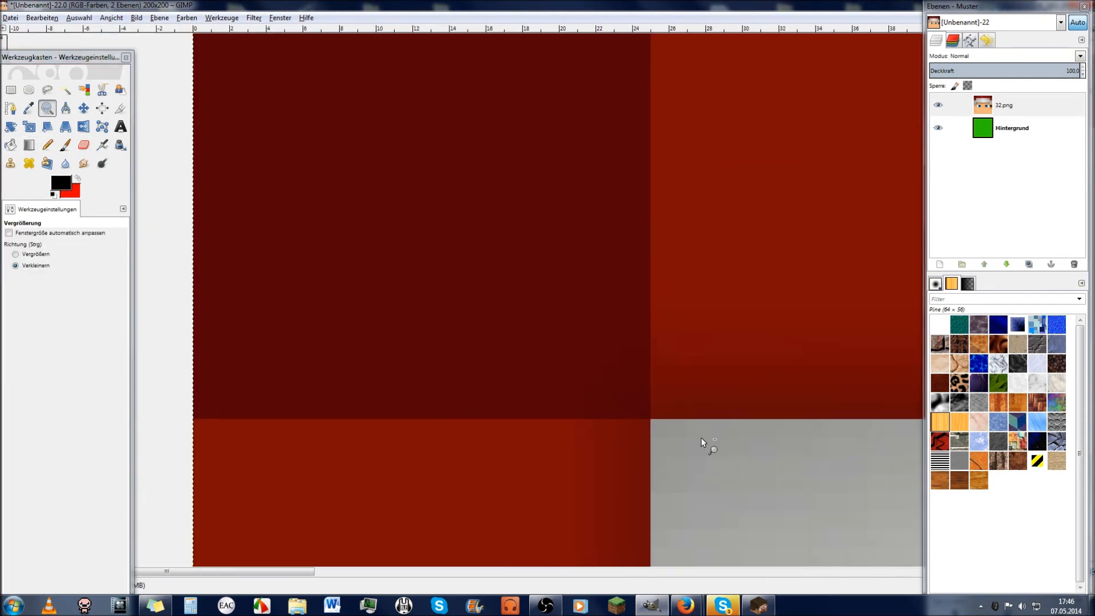
left_click(750, 454)
left_click(751, 459, "ctrl")
scroll(765, 502, "down", 5)
scroll(756, 490, "up", 3)
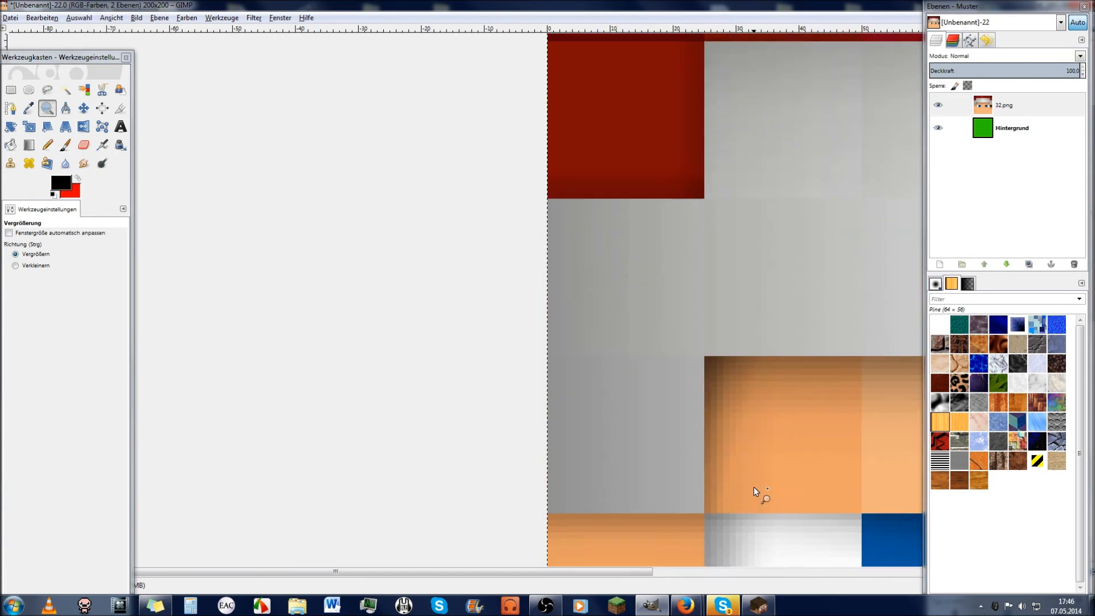
Step: Zoom to the hat's upper-right corner and shade its dark top-right square with a gradient
left_click_drag(613, 571, 864, 572)
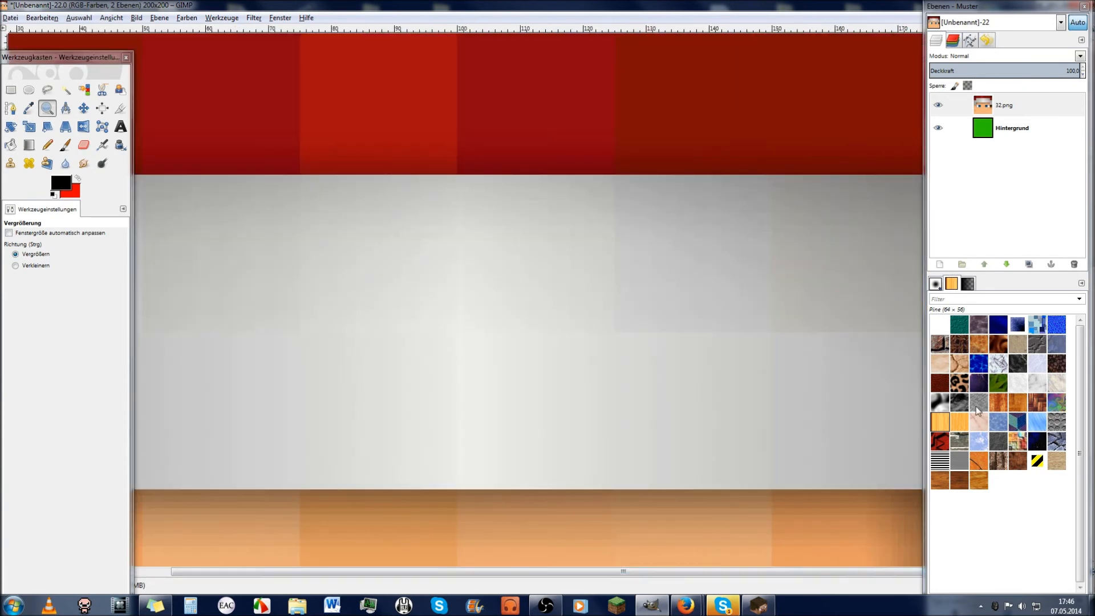
left_click(667, 400, "ctrl")
left_click(665, 402, "ctrl")
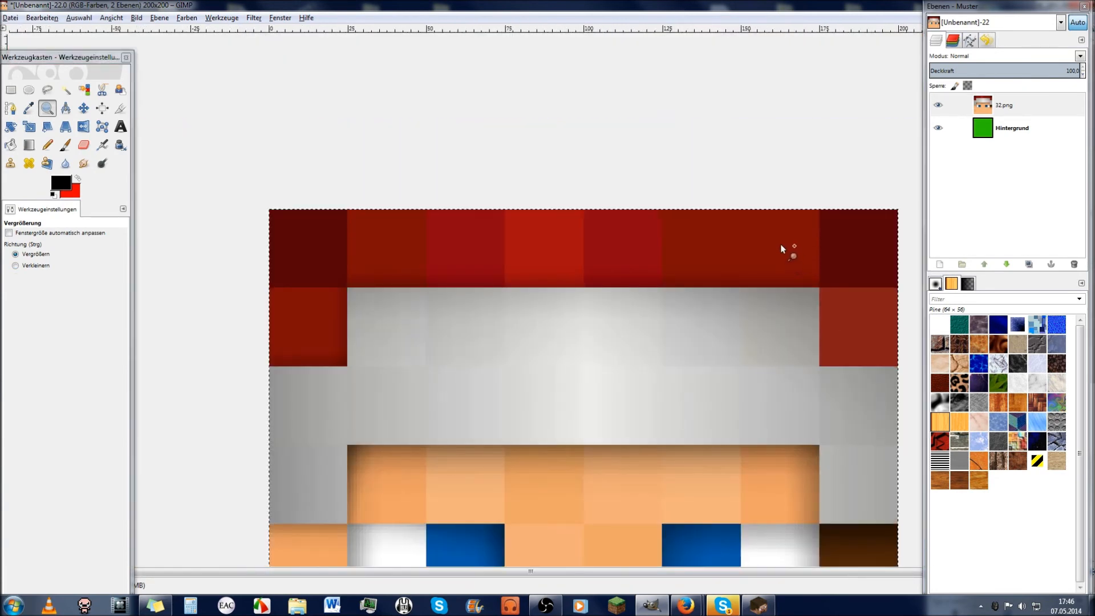
left_click_drag(780, 247, 900, 334)
key("u")
left_click(660, 232)
left_click(29, 145)
left_click_drag(434, 294, 526, 293)
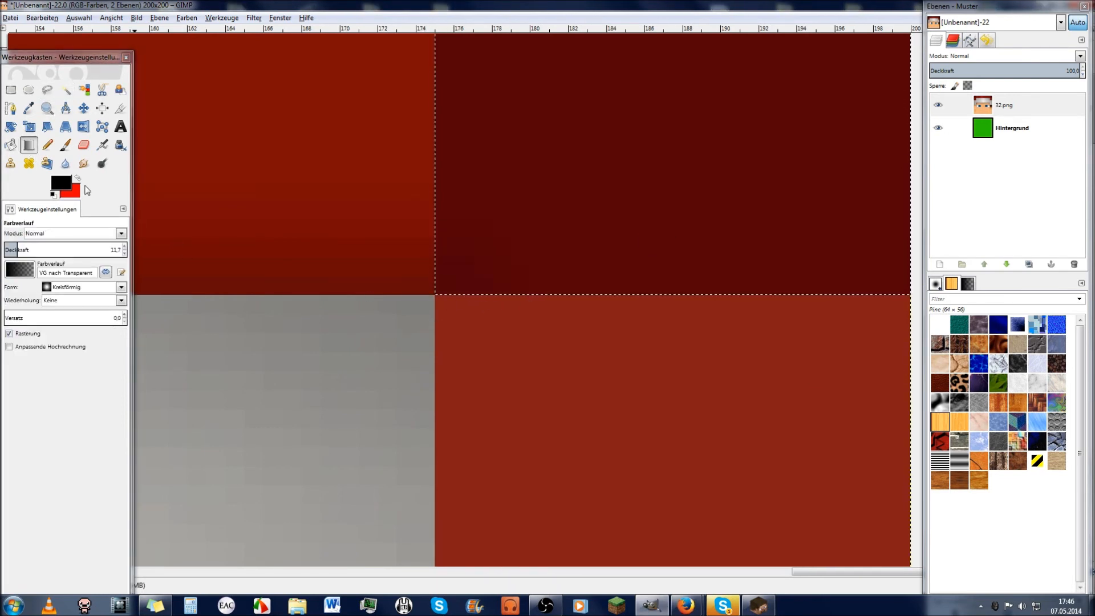
Step: Select the red square below, switch the gradient to Linear, and darken its left edge
left_click(66, 90)
left_click(628, 408)
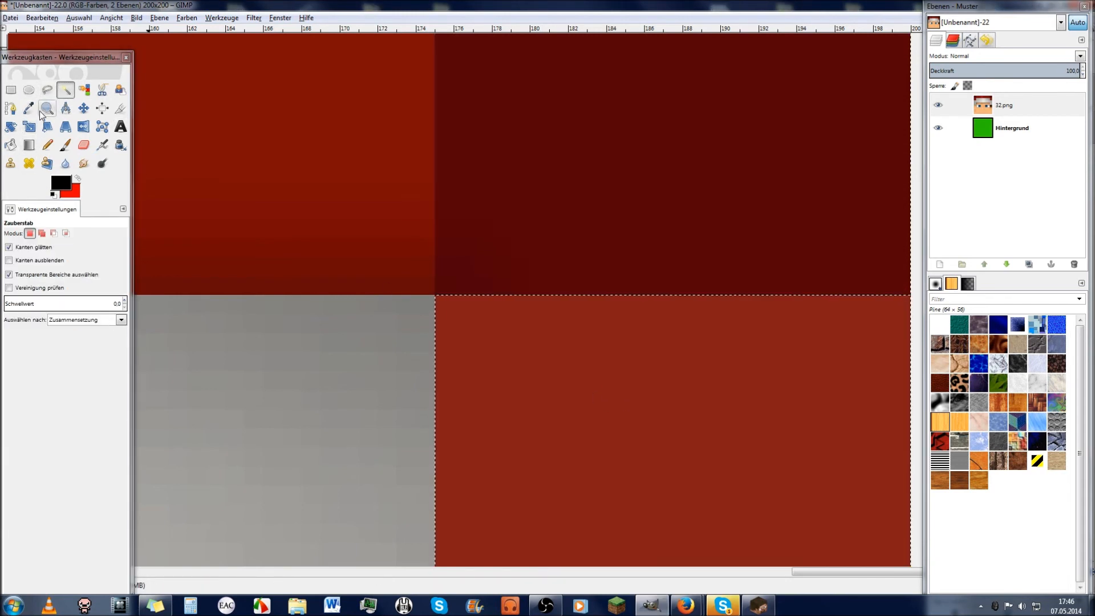
key("z")
scroll(544, 347, "down", 3)
scroll(530, 377, "down", 2)
scroll(491, 373, "up", 1)
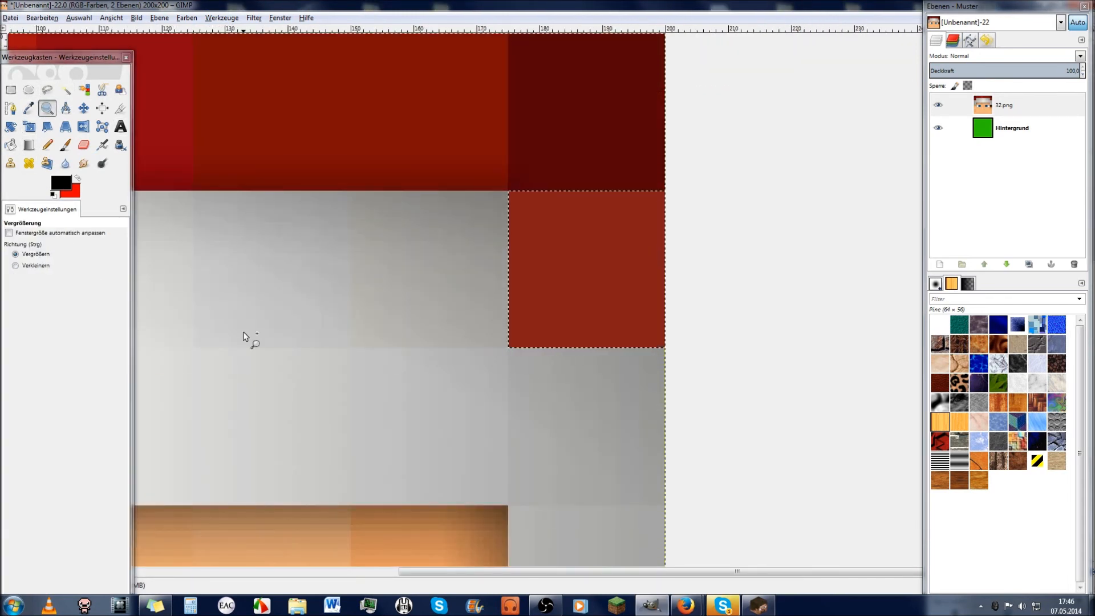
key("l")
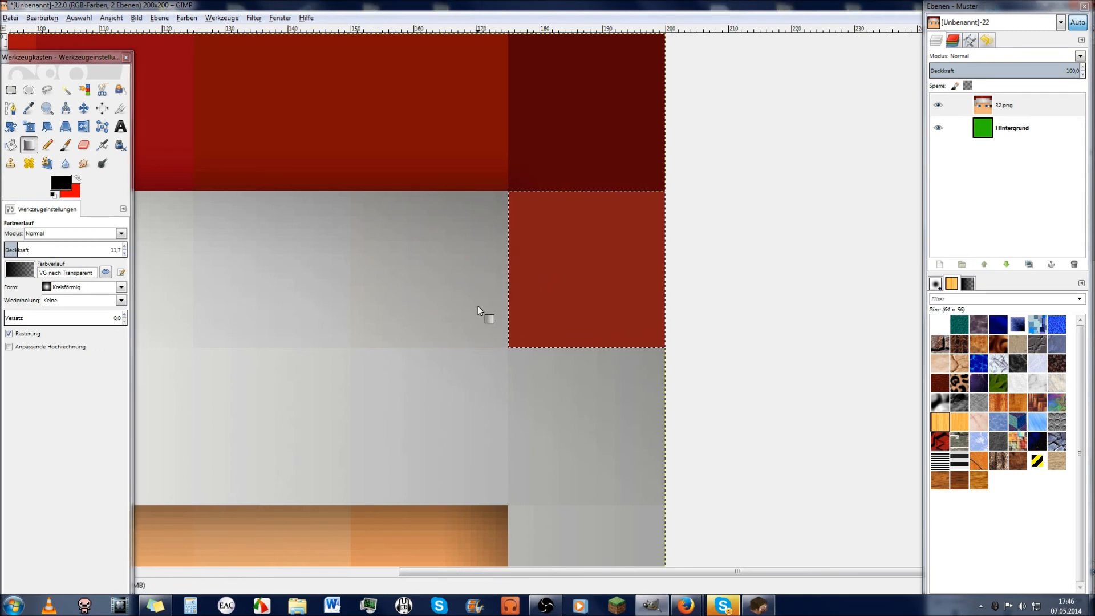
left_click(83, 287)
left_click(60, 291)
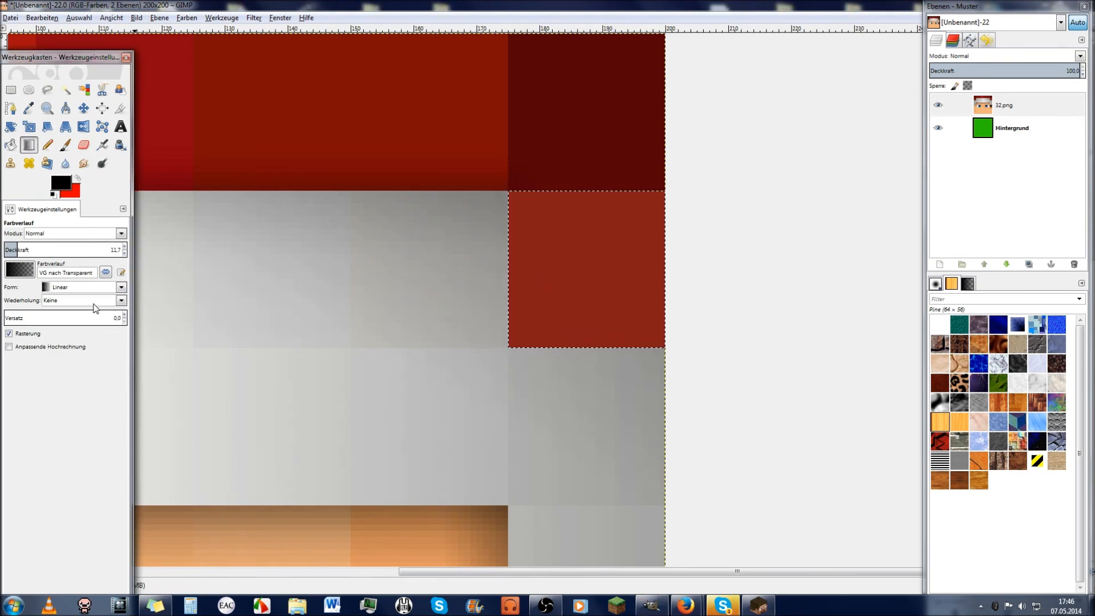
left_click_drag(509, 289, 546, 303)
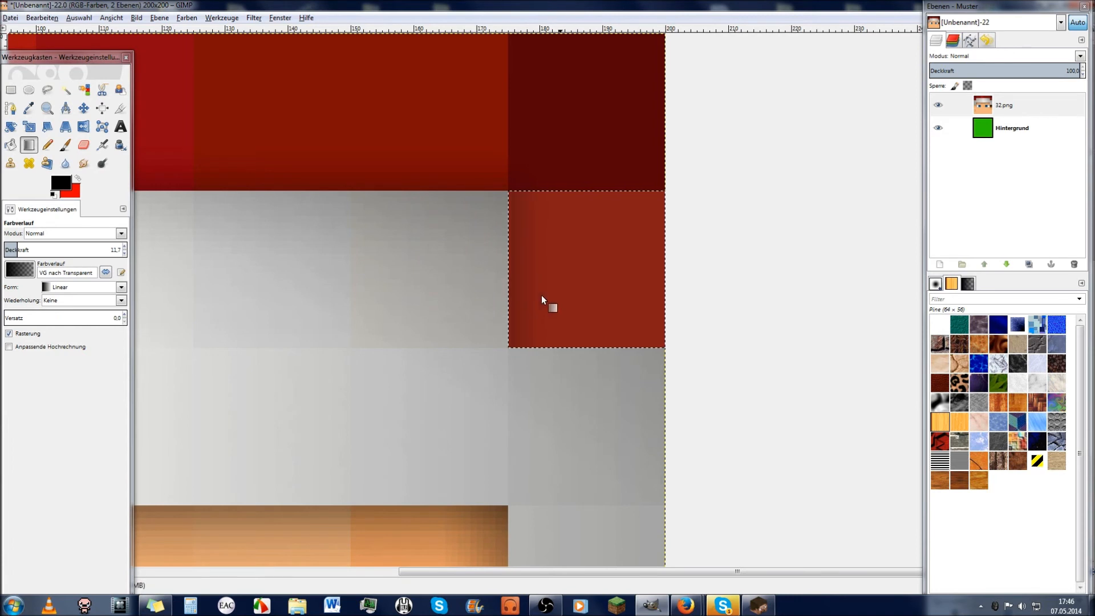
Step: Clear the selection and zoom out to see the whole face
key("ctrl+shift+a")
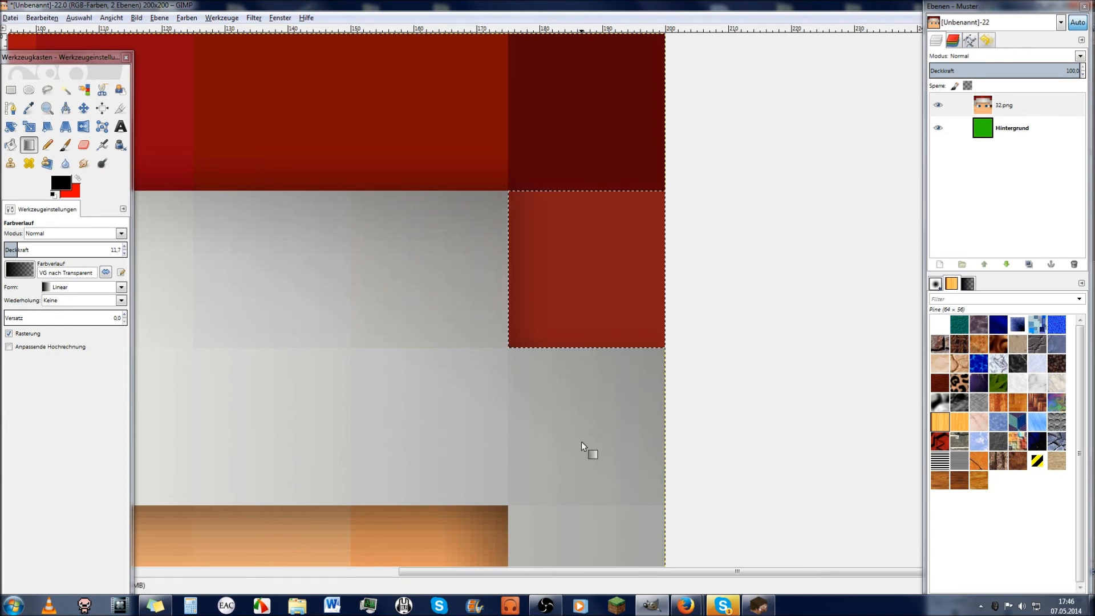
left_click(47, 108)
left_click(471, 333, "ctrl")
left_click(471, 333, "ctrl")
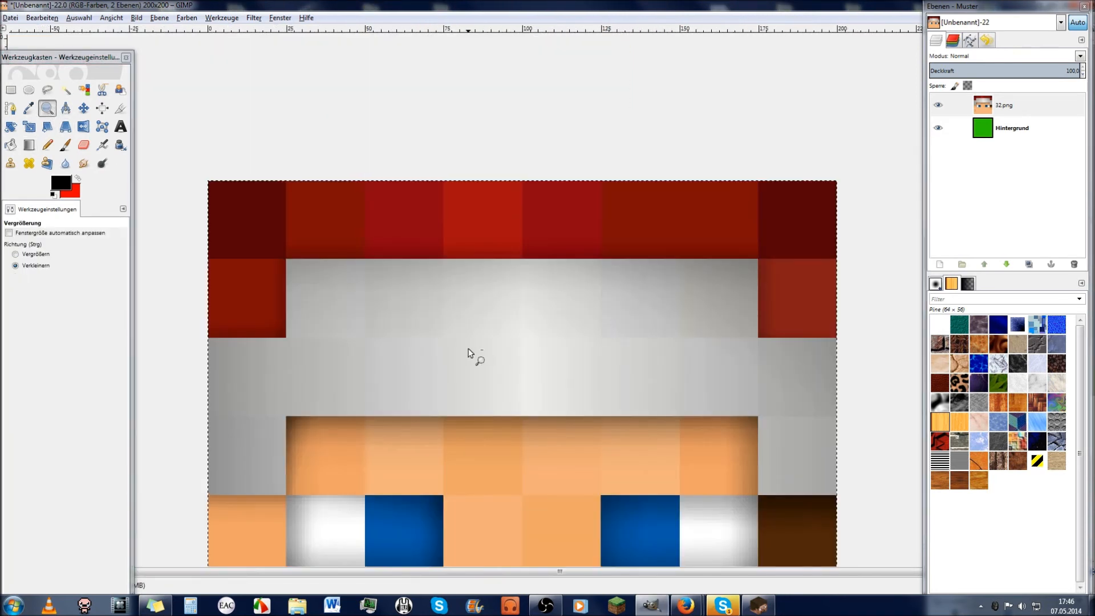
Step: Fuzzy-select the lower, left and between-the-eyes skin areas together
left_click(469, 350, "ctrl")
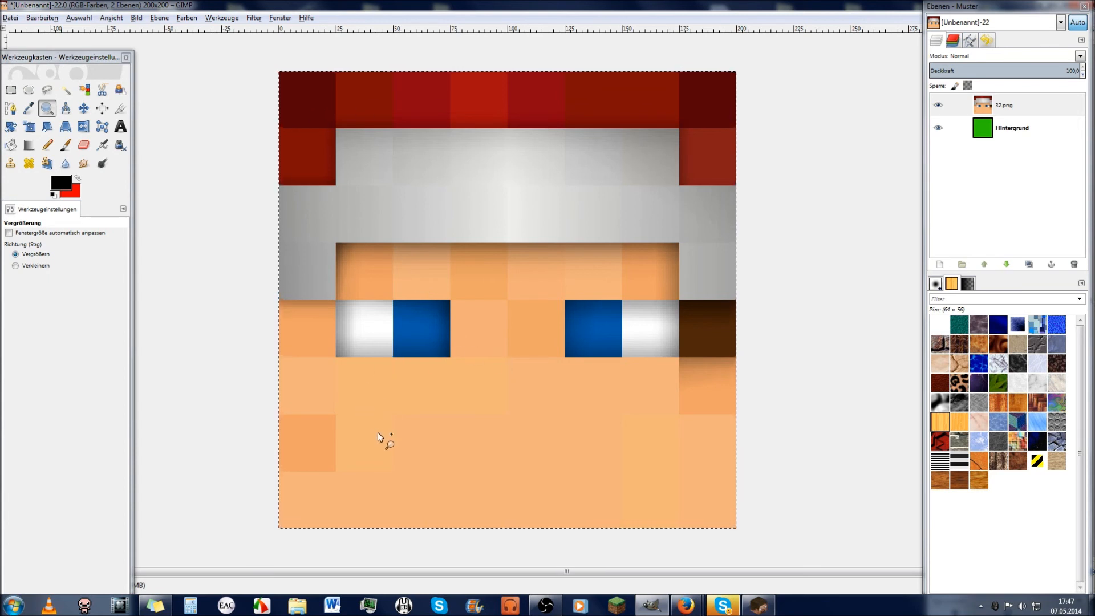
left_click(66, 90)
left_click(490, 474)
left_click(437, 403, "shift")
left_click(318, 423, "shift")
left_click(315, 388, "shift")
left_click(539, 337, "shift")
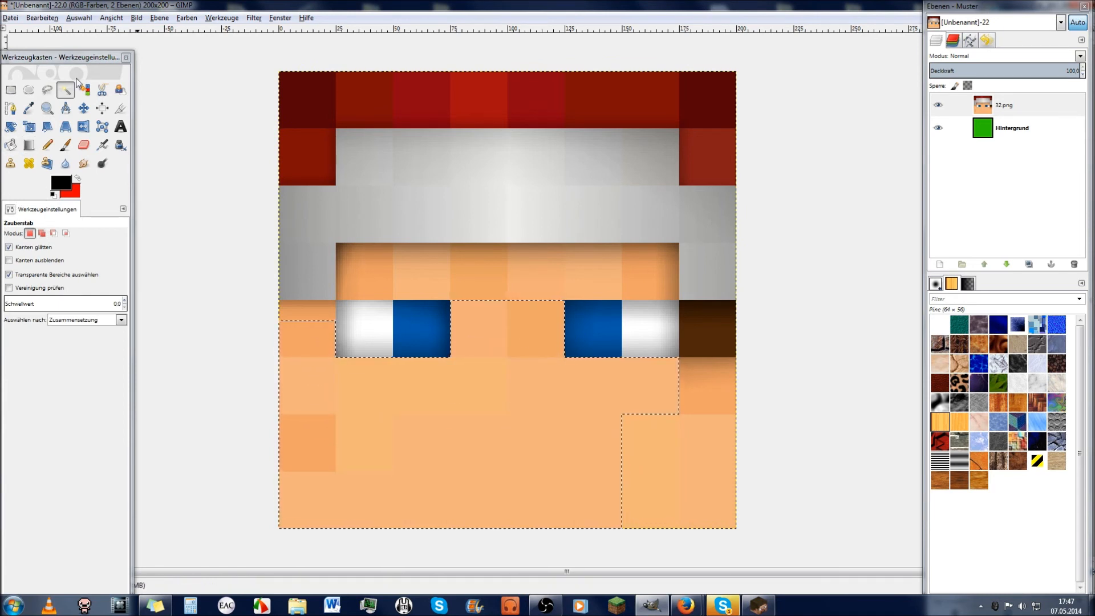
Step: Raise the threshold to 25 and add the forehead and the strip under the brown block
left_click_drag(7, 304, 73, 307)
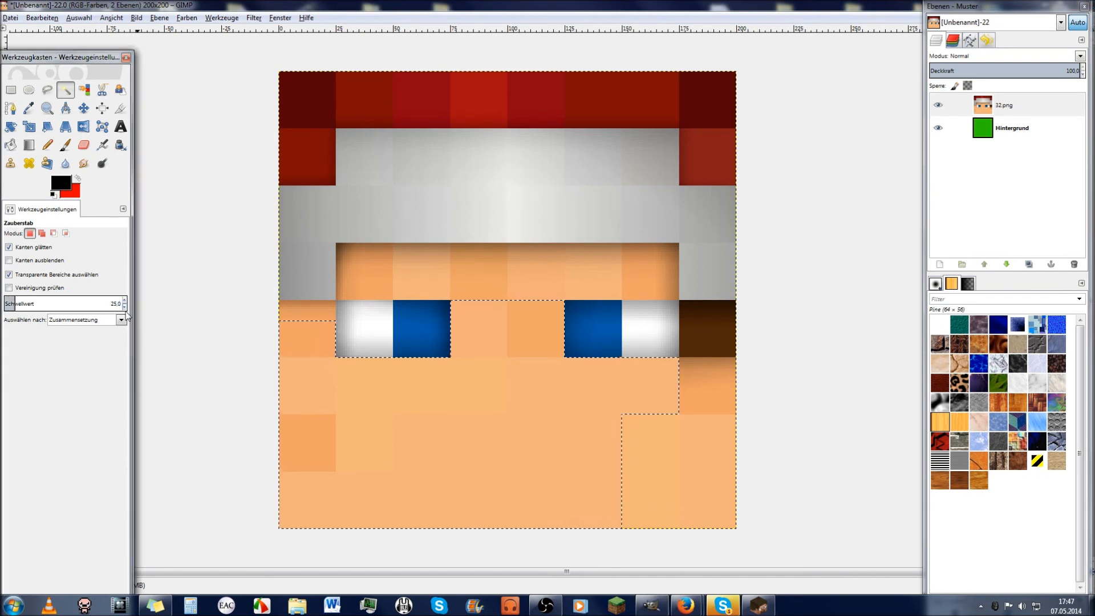
left_click(323, 303, "shift")
left_click_drag(323, 302, 349, 258)
left_click(677, 245, "shift")
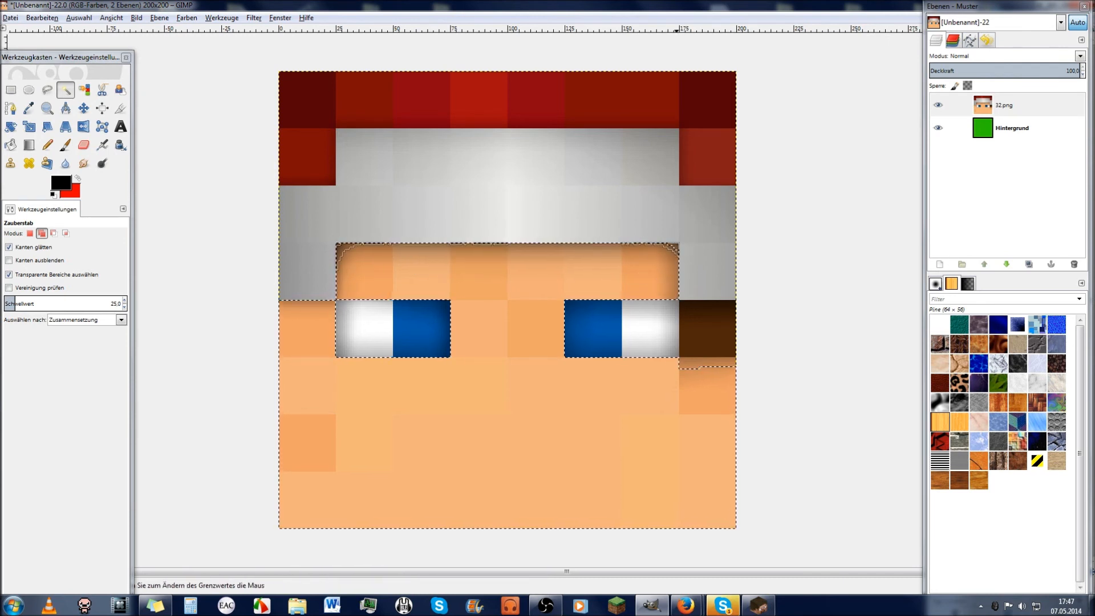
left_click(694, 367, "shift")
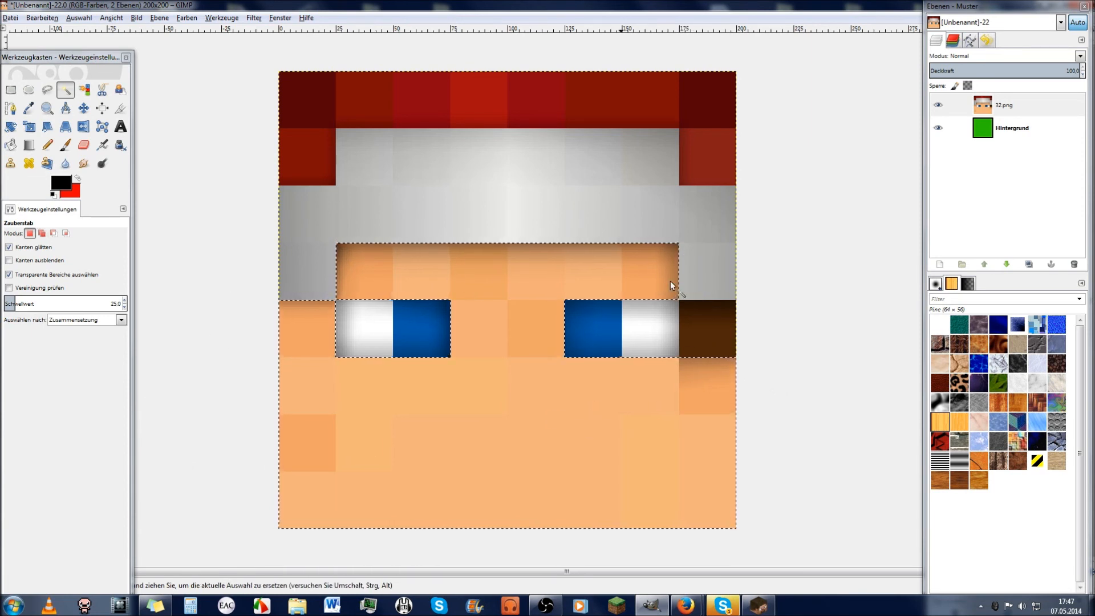
Step: Shift-add the grey headband area to the combined skin selection
key("shift")
left_click(685, 279, "shift")
key("ctrl+z")
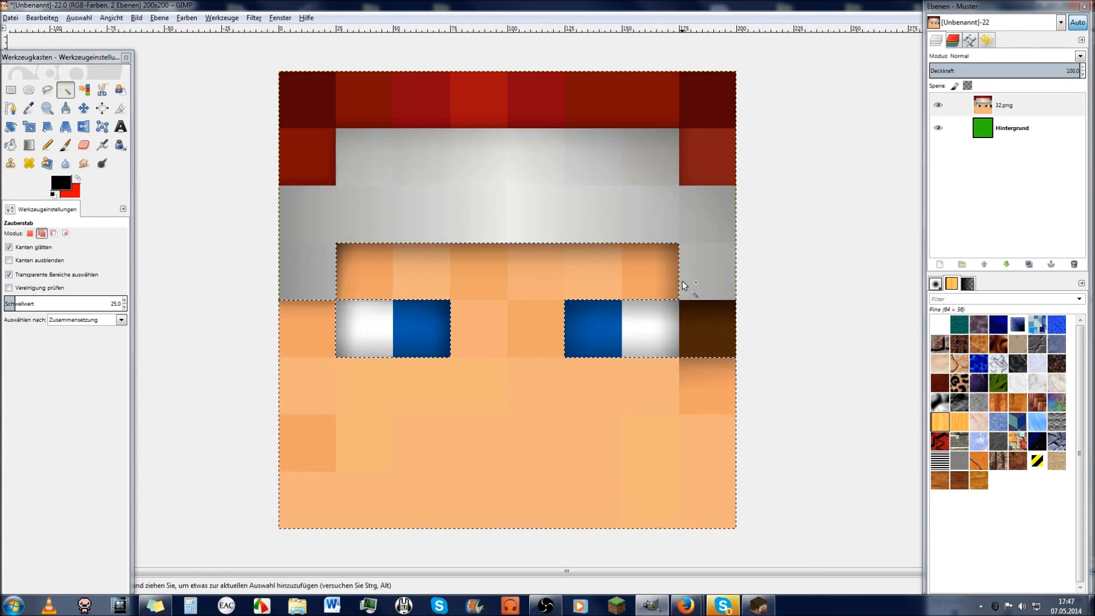
left_click(683, 280, "shift")
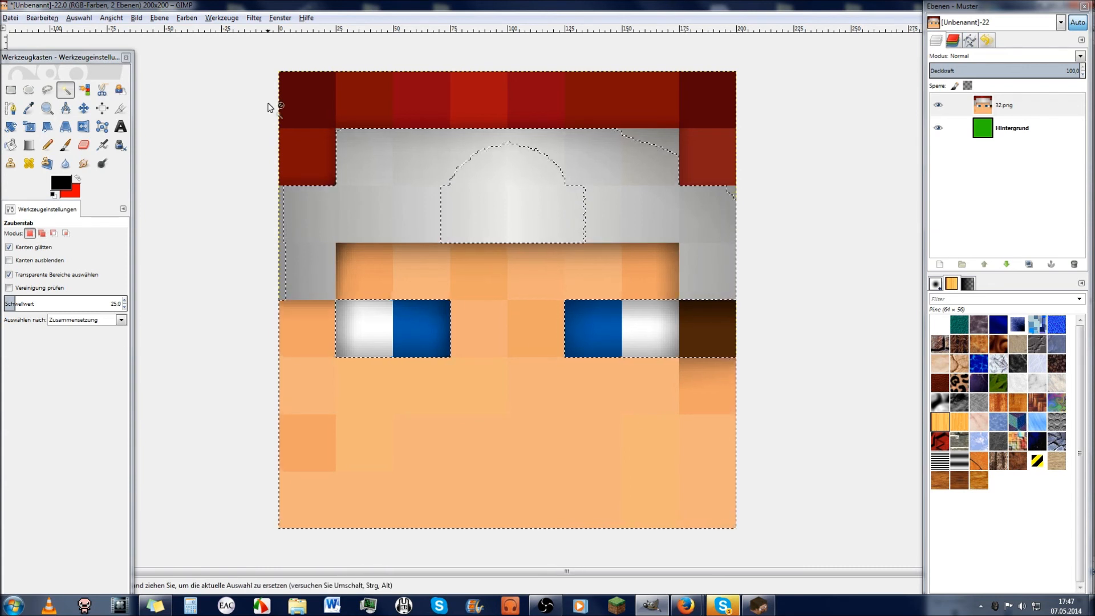
left_click(10, 91)
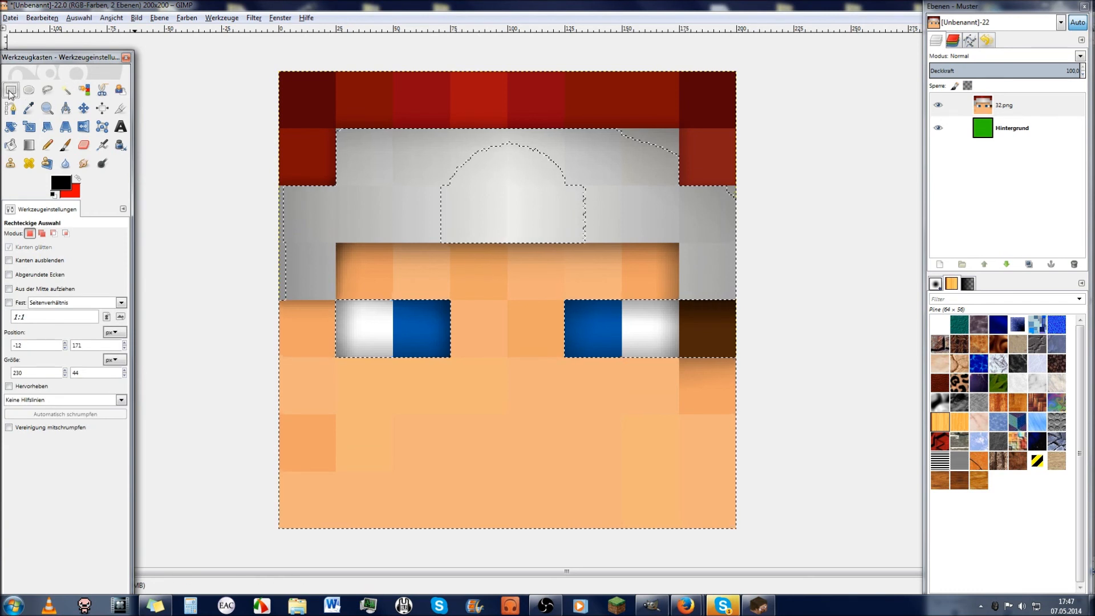
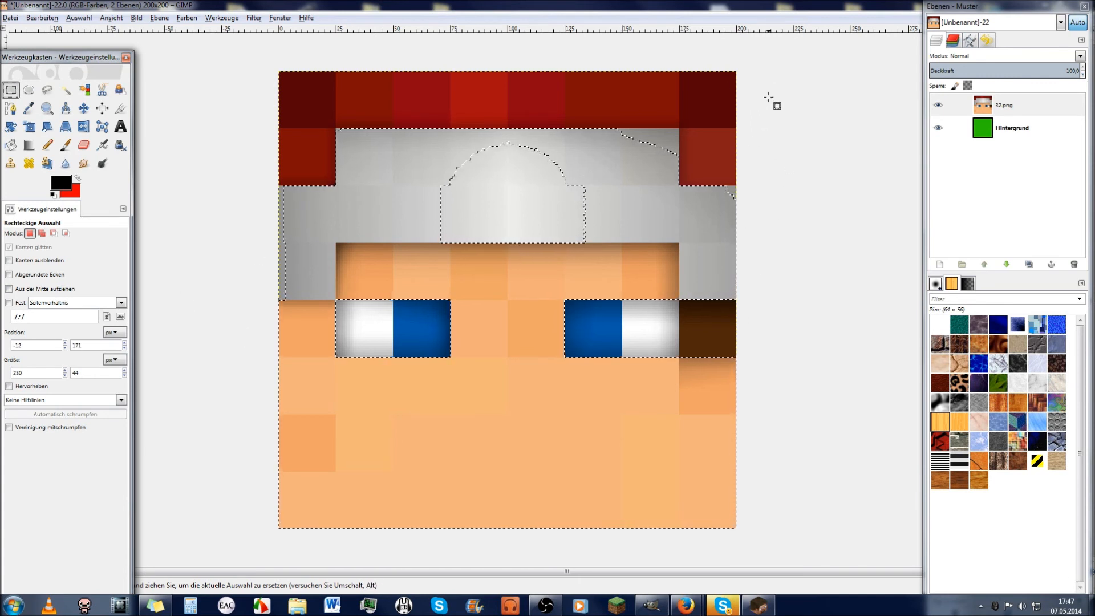
Step: Subtract the headband and left hat strip from the skin selection with subtract-mode rectangles
left_click_drag(773, 89, 735, 144)
left_click_drag(623, 197, 250, 244)
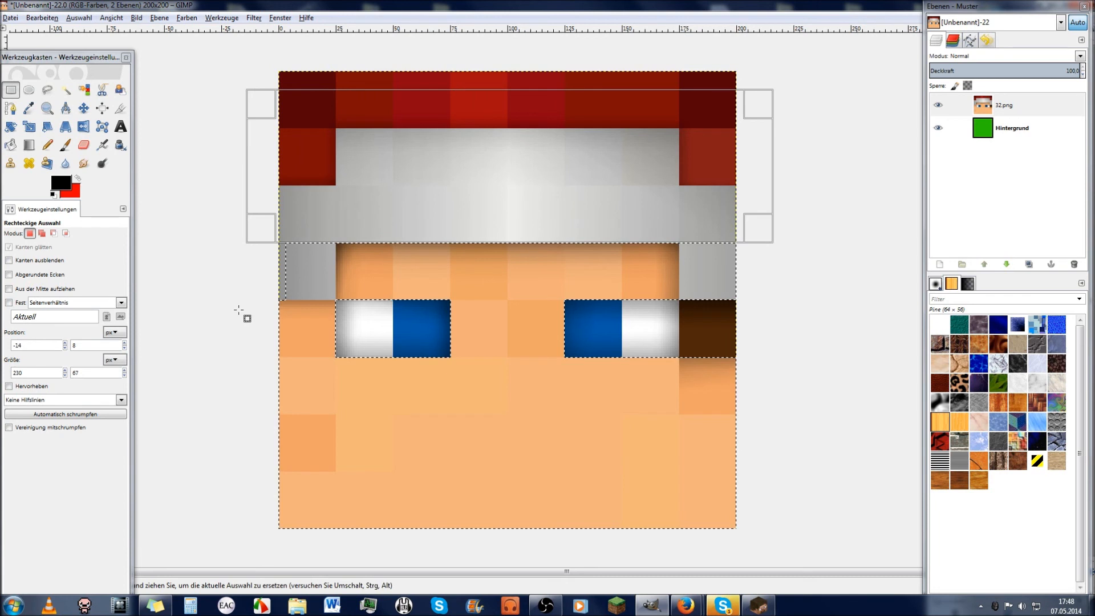
left_click_drag(207, 128, 338, 299)
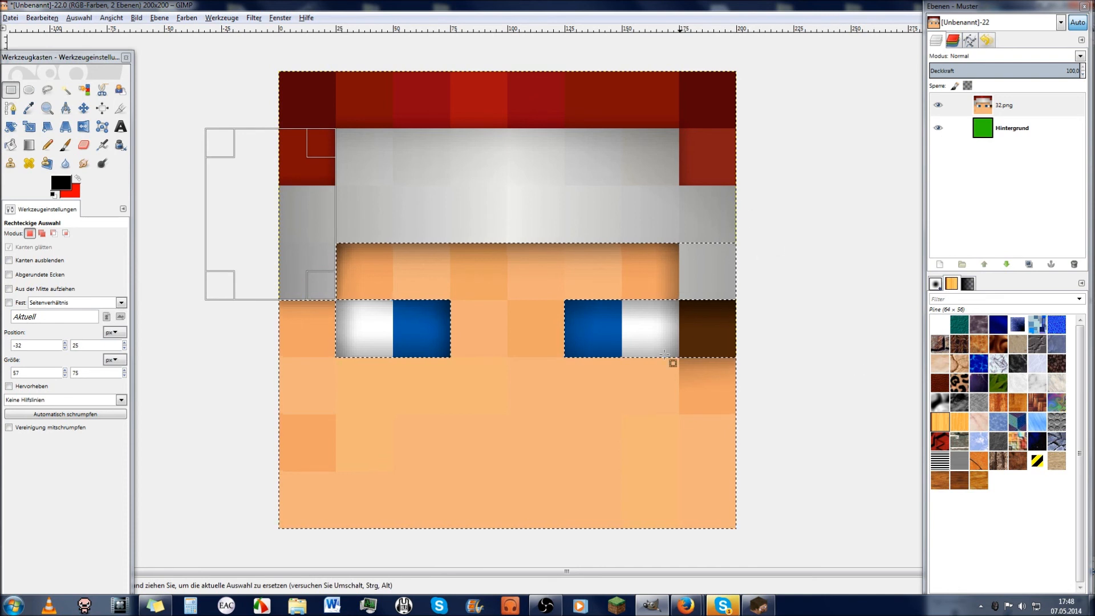
left_click(67, 90)
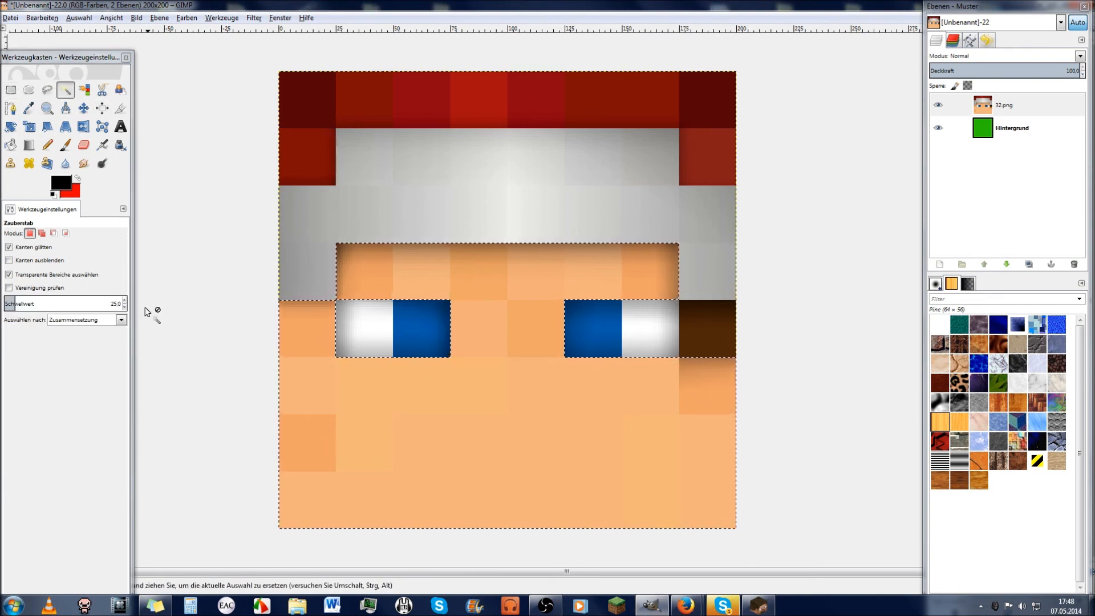
Step: Paint faint radial gradients at about 8 opacity on the lower-left corner and bottom centre of the face
left_click(29, 145)
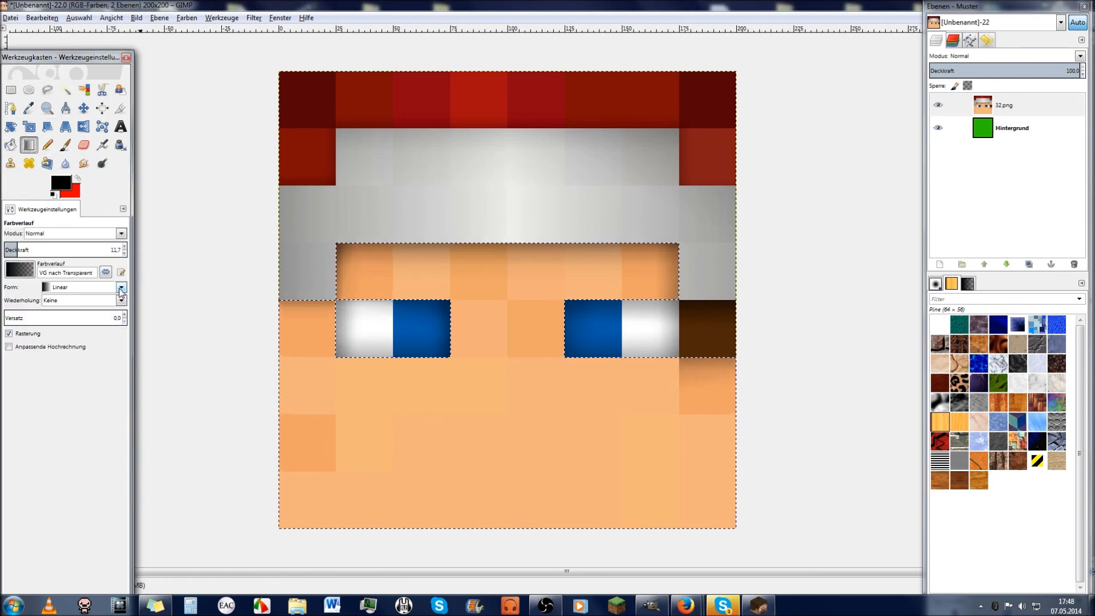
left_click(120, 288)
left_click(84, 333)
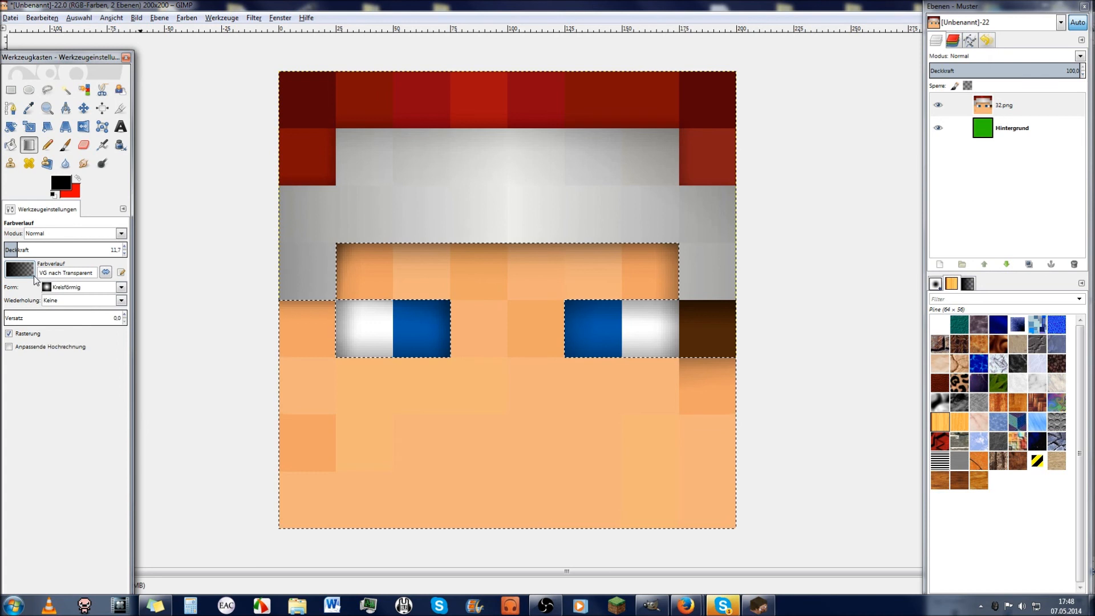
left_click(15, 250)
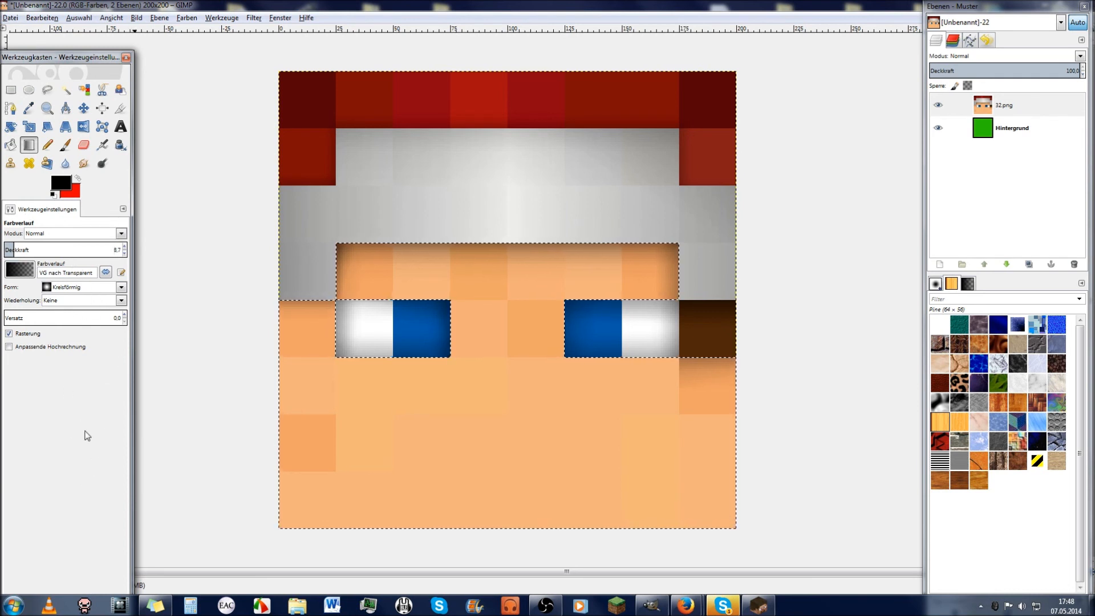
left_click_drag(268, 508, 512, 448)
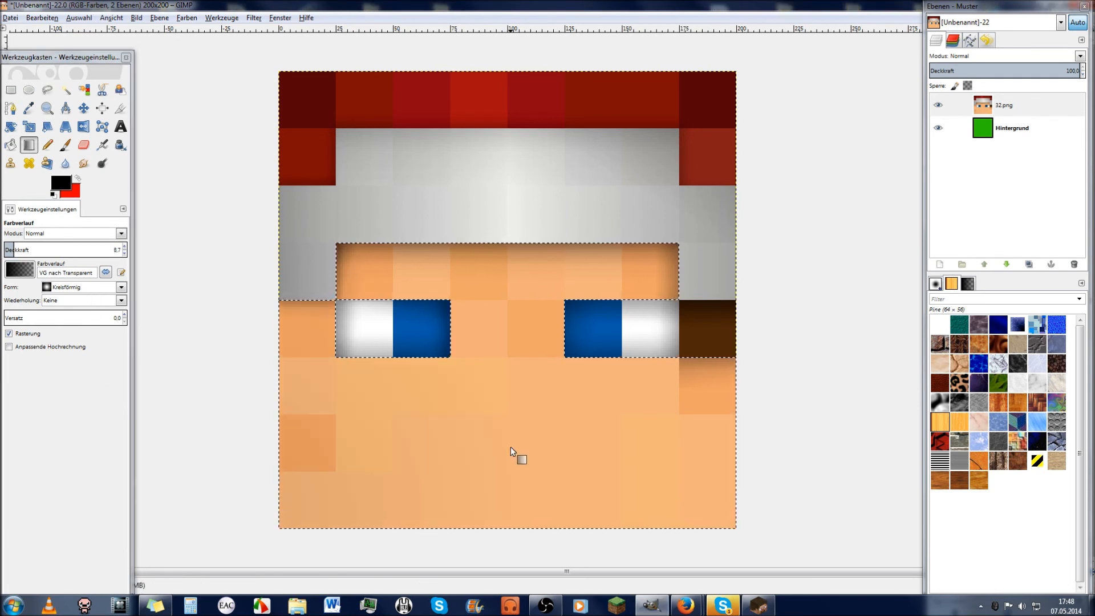
left_click_drag(332, 489, 248, 483)
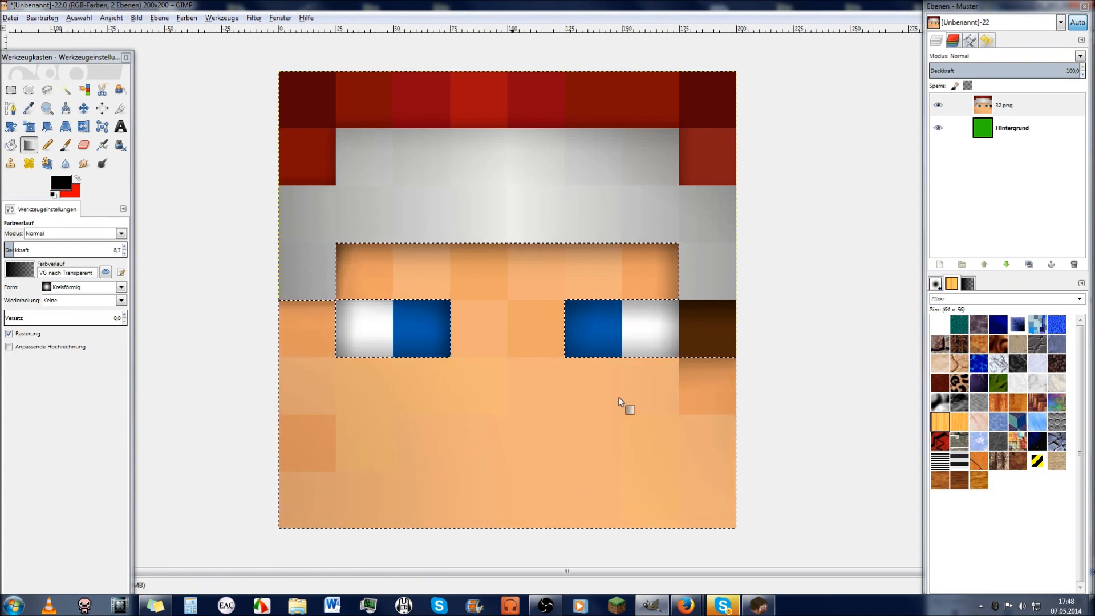
left_click_drag(444, 565, 494, 542)
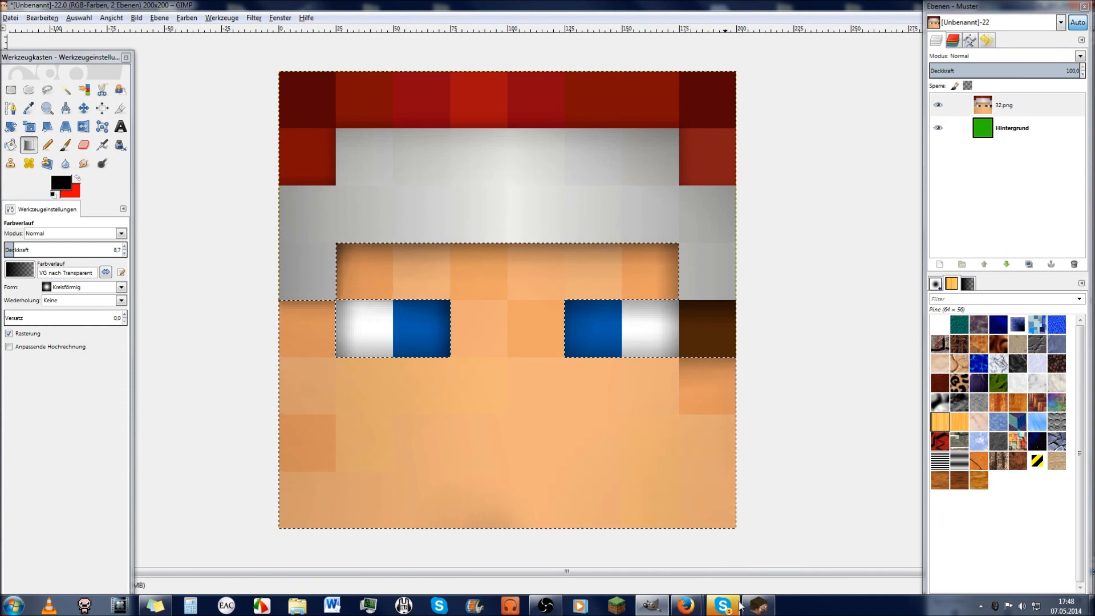
mouse_move(727, 608)
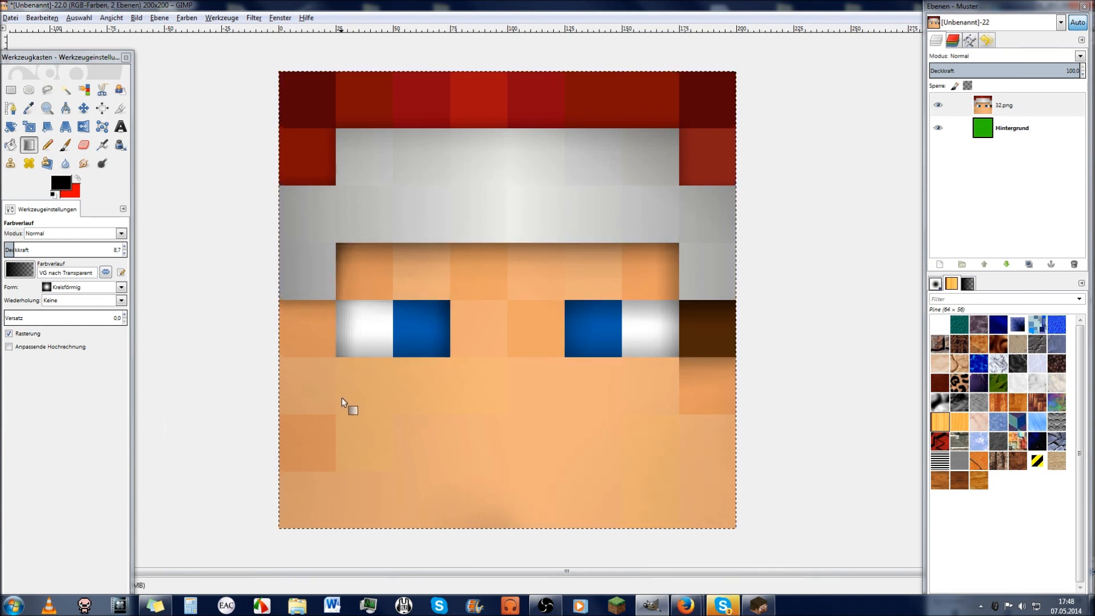
Step: Select a tall strip along the left edge and set the Blend tool to linear at about 15 opacity
key("r")
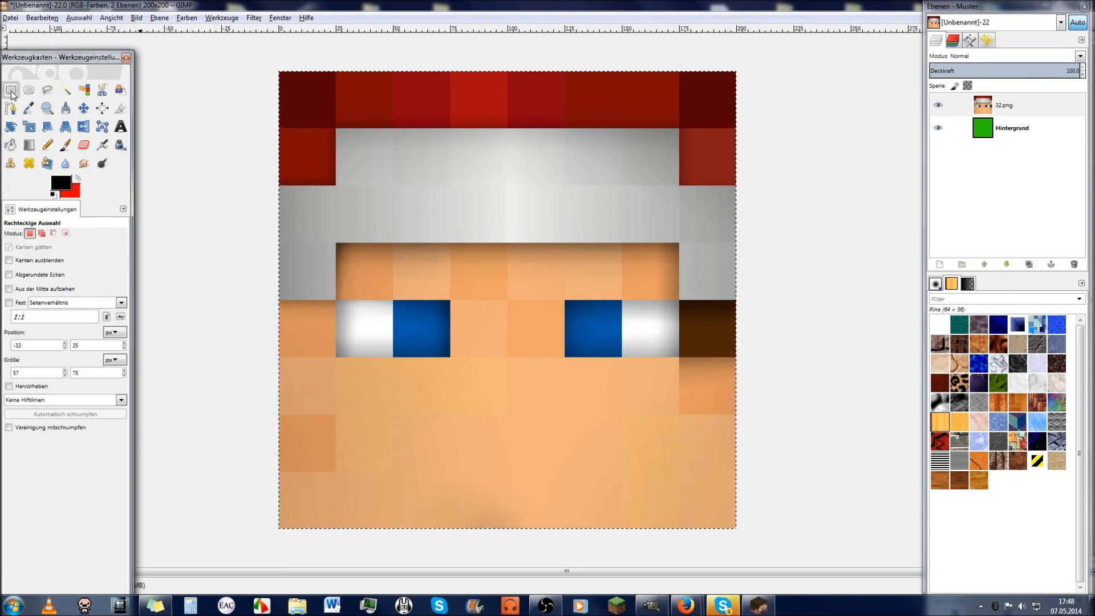
left_click_drag(237, 44, 352, 558)
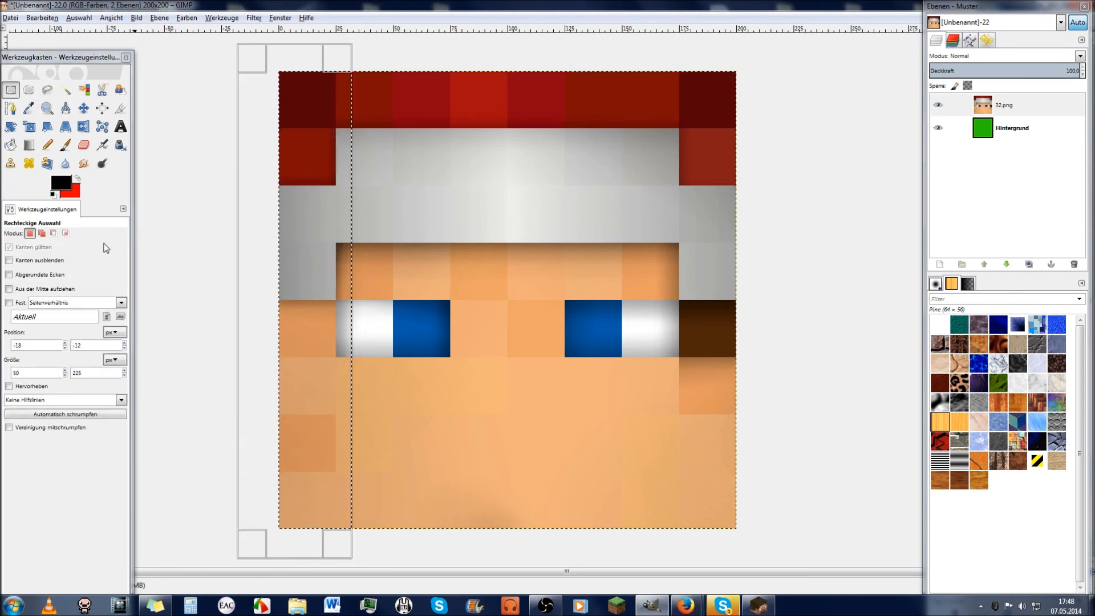
left_click(28, 145)
left_click(123, 290)
left_click(68, 289)
left_click_drag(14, 250, 16, 250)
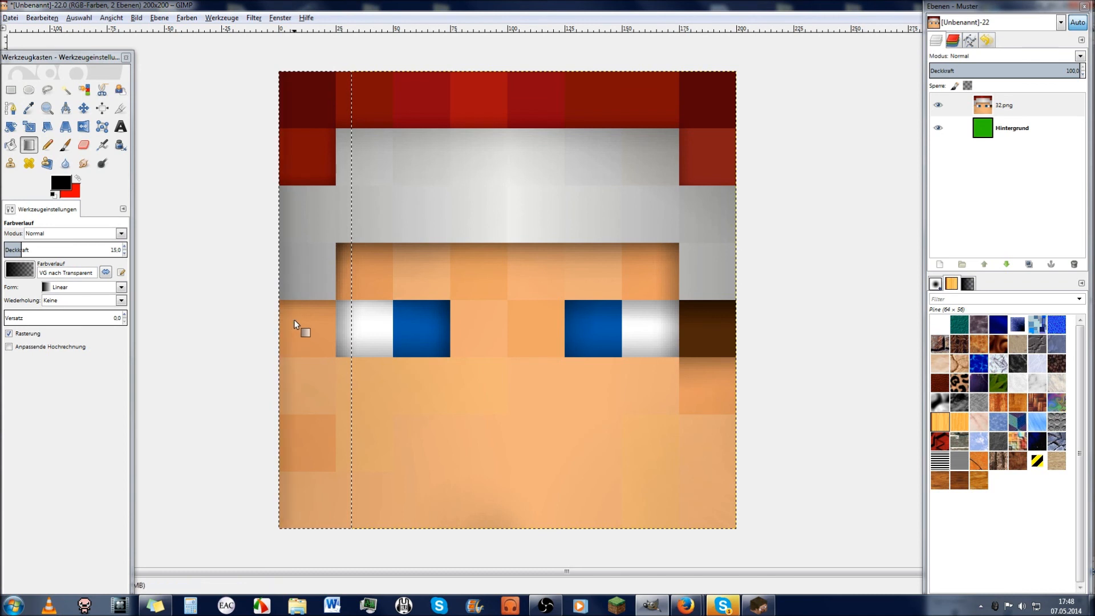
Step: Select the bottom strip of the face, shade it, then undo the too-long gradient
left_click(11, 89)
left_click_drag(249, 460, 761, 551)
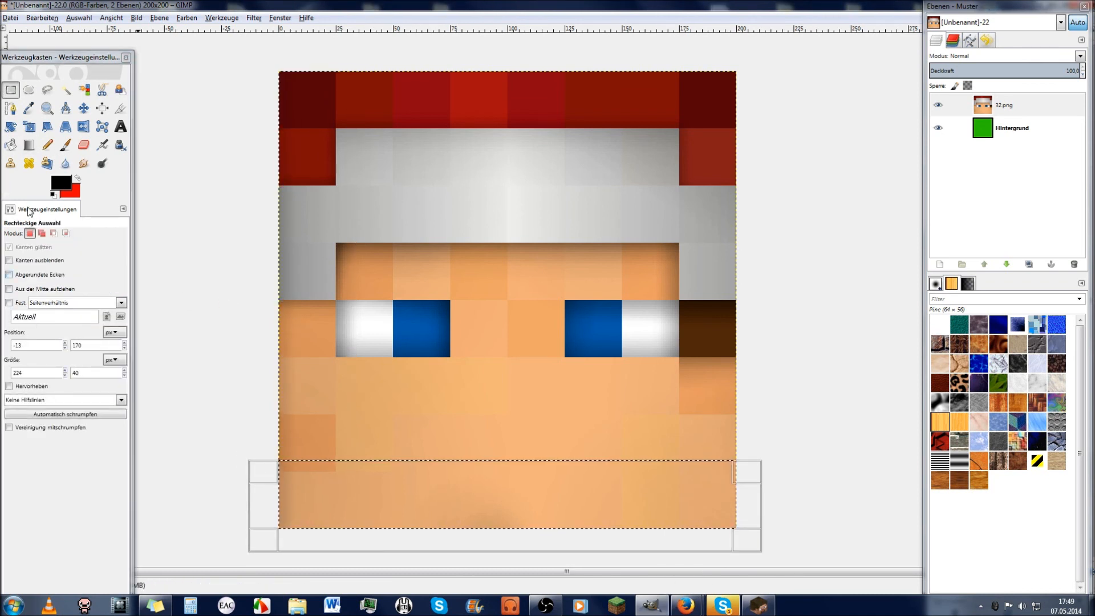
left_click(29, 145)
left_click_drag(497, 555, 478, 515)
key("ctrl+z")
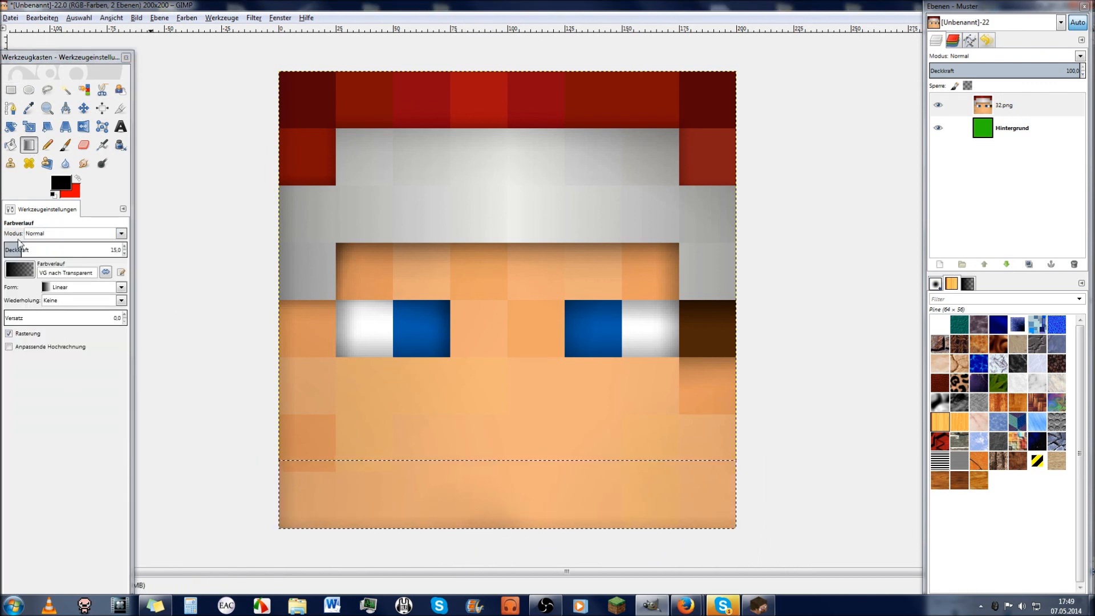
Step: Select a strip along the right edge and darken it with a linear gradient
key("r")
left_click_drag(686, 50, 771, 546)
left_click(29, 147)
left_click_drag(737, 311, 723, 311)
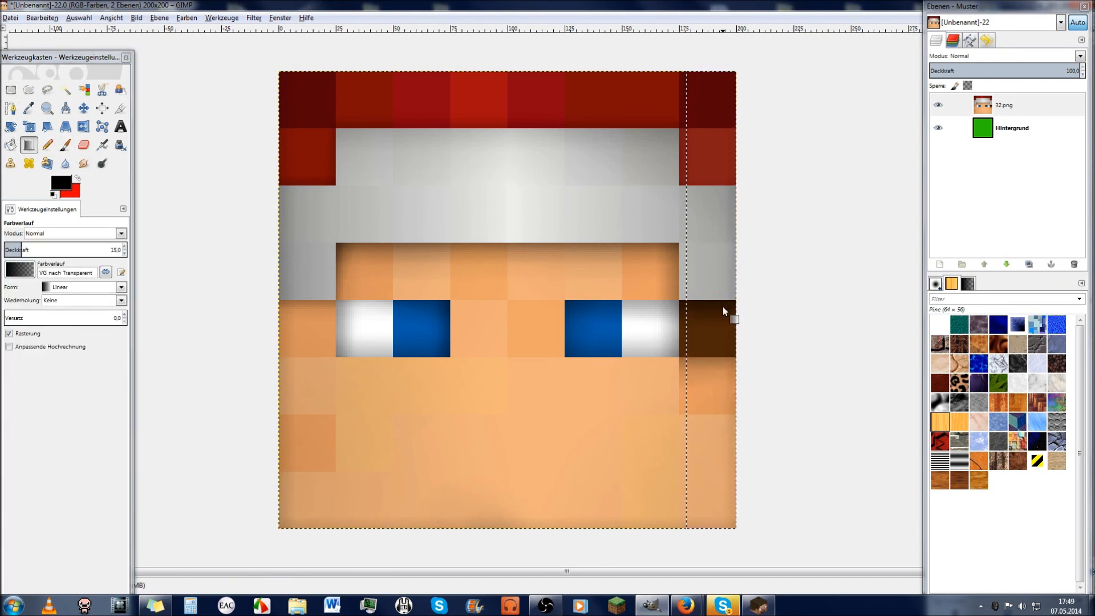
Step: Darken the strip across the top of the red hat, then show the desktop
left_click(11, 89)
left_click_drag(249, 53, 766, 130)
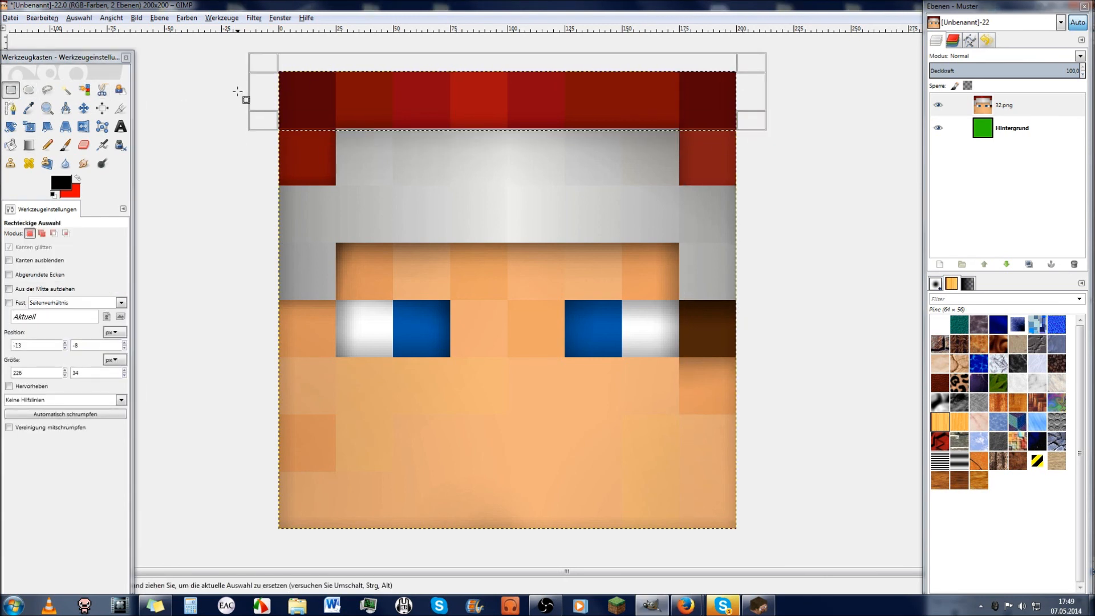
left_click(34, 147)
left_click_drag(514, 57, 517, 97)
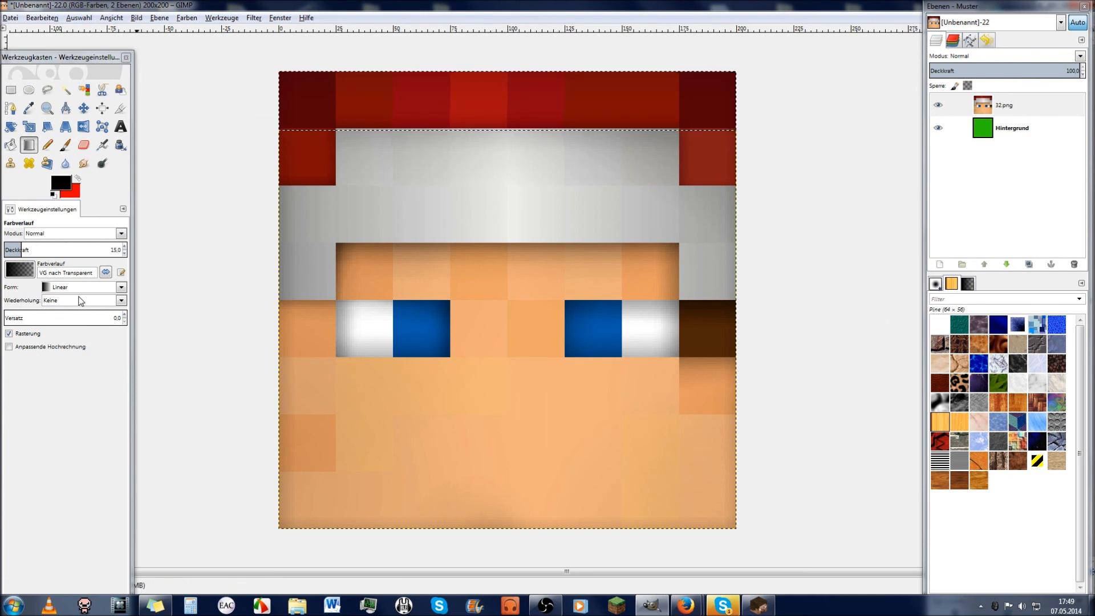
left_click(1092, 606)
Step: Bring GIMP back and drag the moustache image in as a new layer
left_click(635, 522)
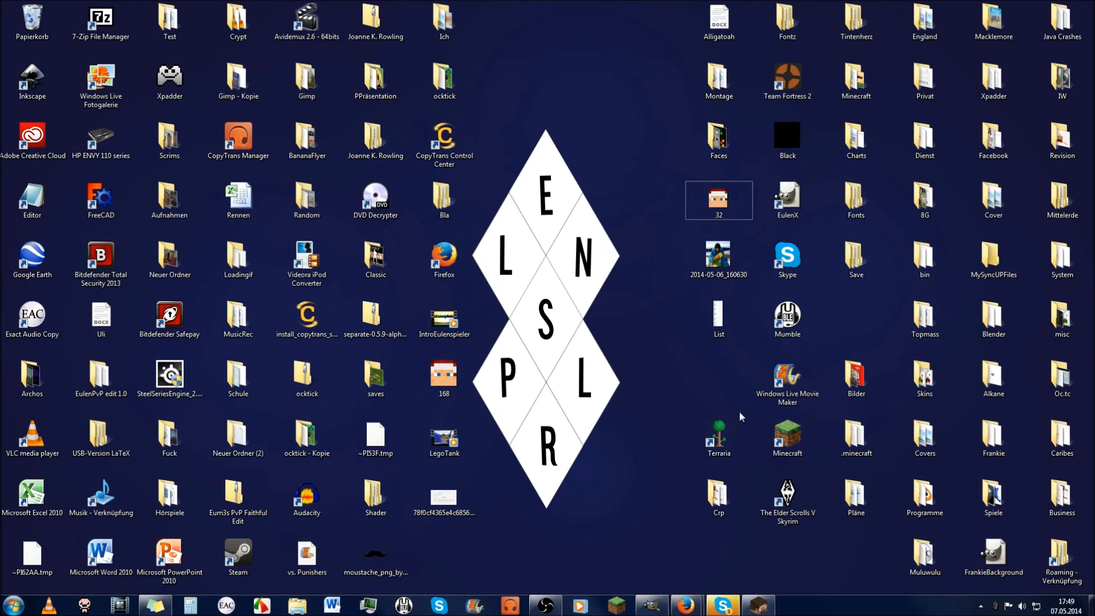
left_click(652, 606)
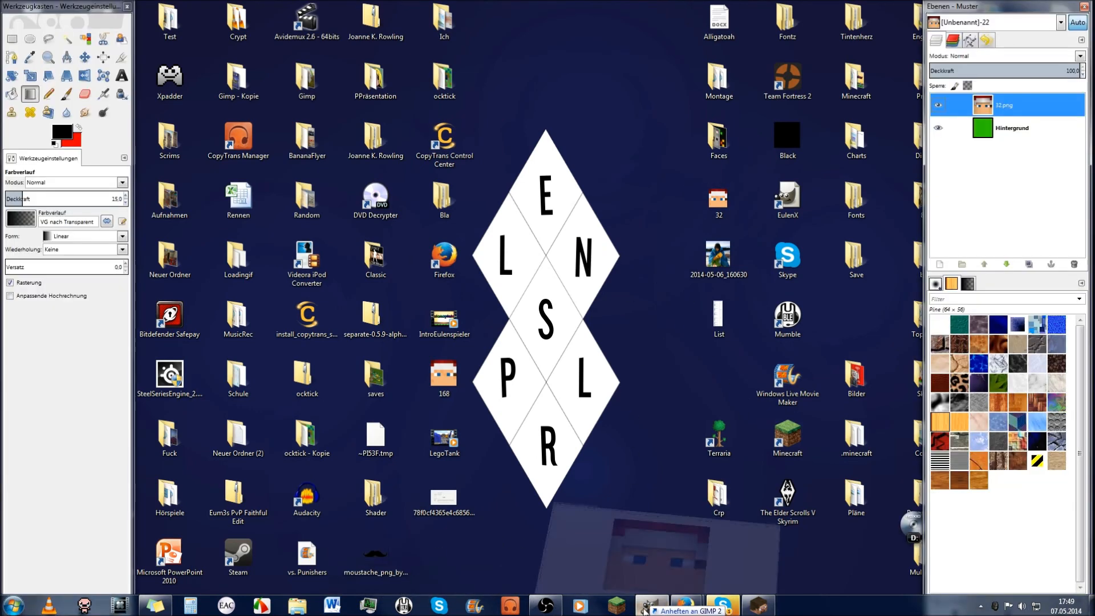
left_click_drag(565, 471, 554, 461)
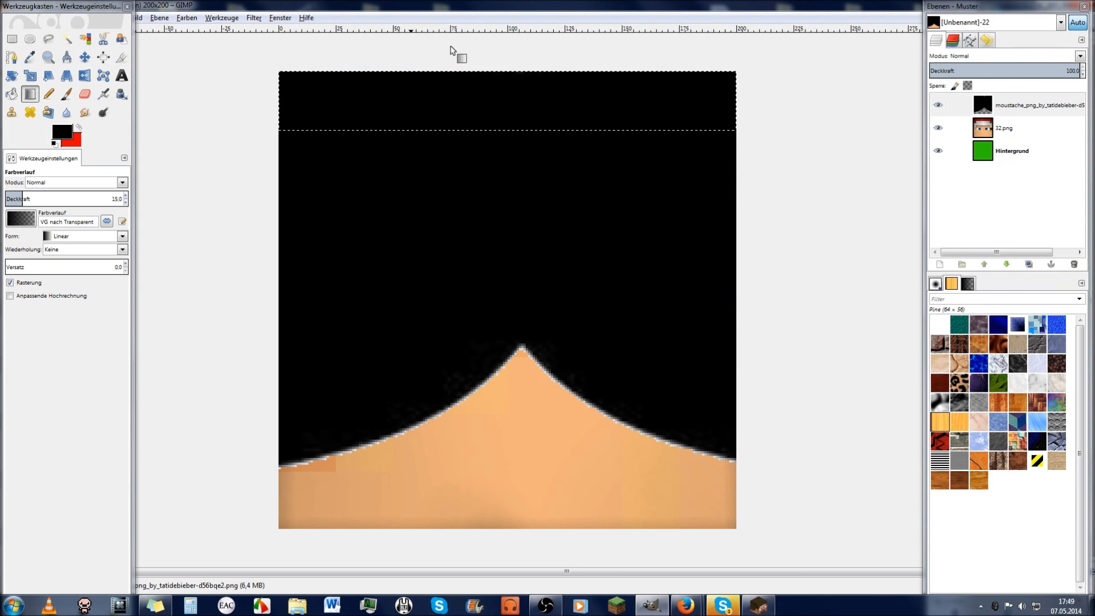
left_click_drag(93, 10, 96, 56)
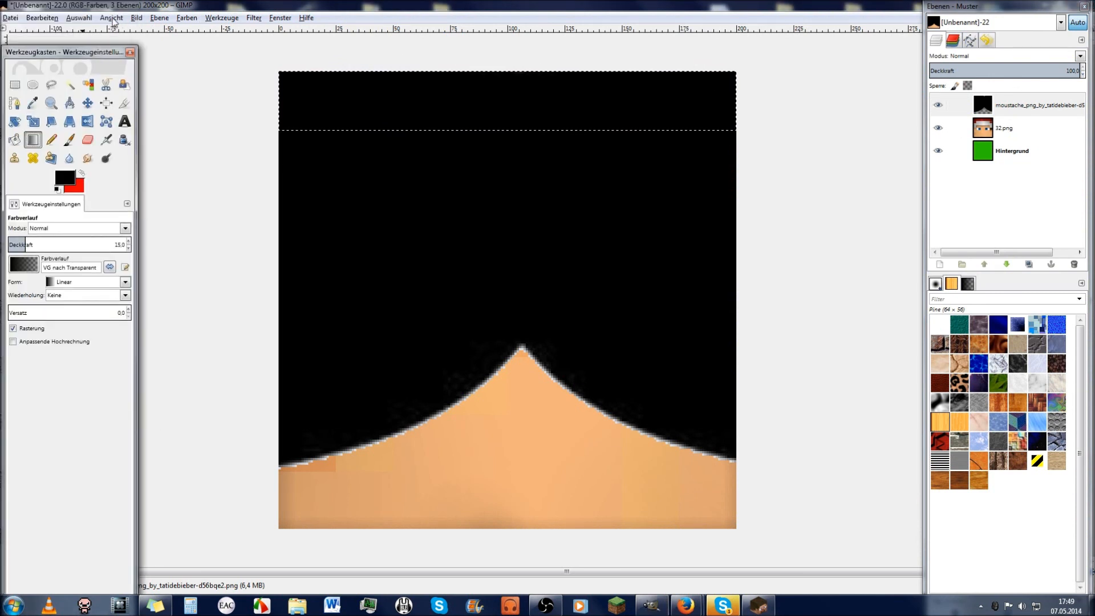
Step: Scale the moustache layer to 50×38 pixels and move it below the nose
left_click(159, 17)
left_click(208, 193)
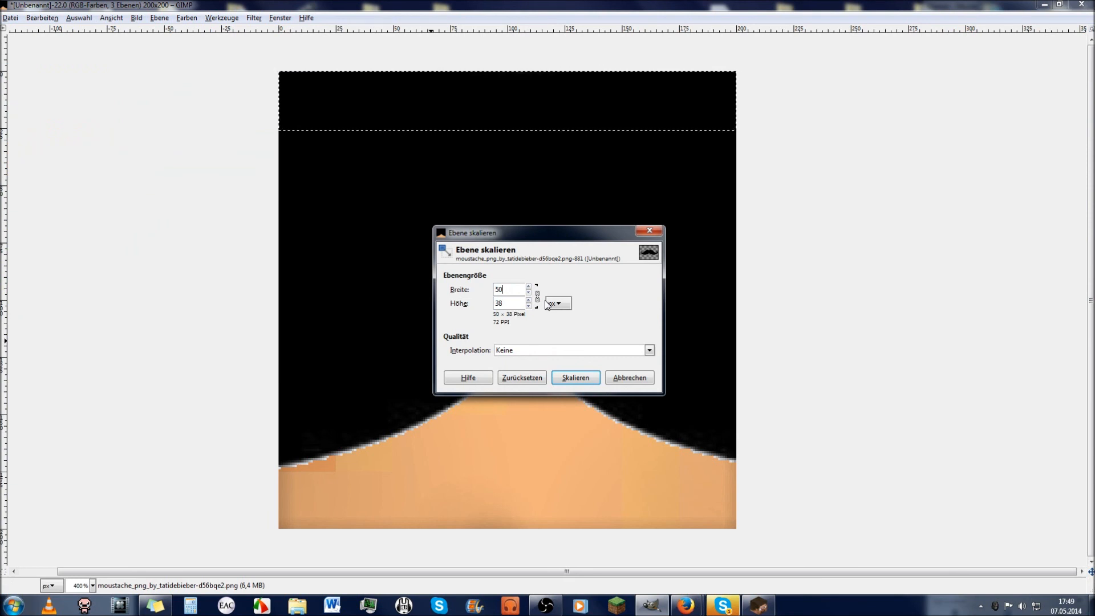
left_click(575, 377)
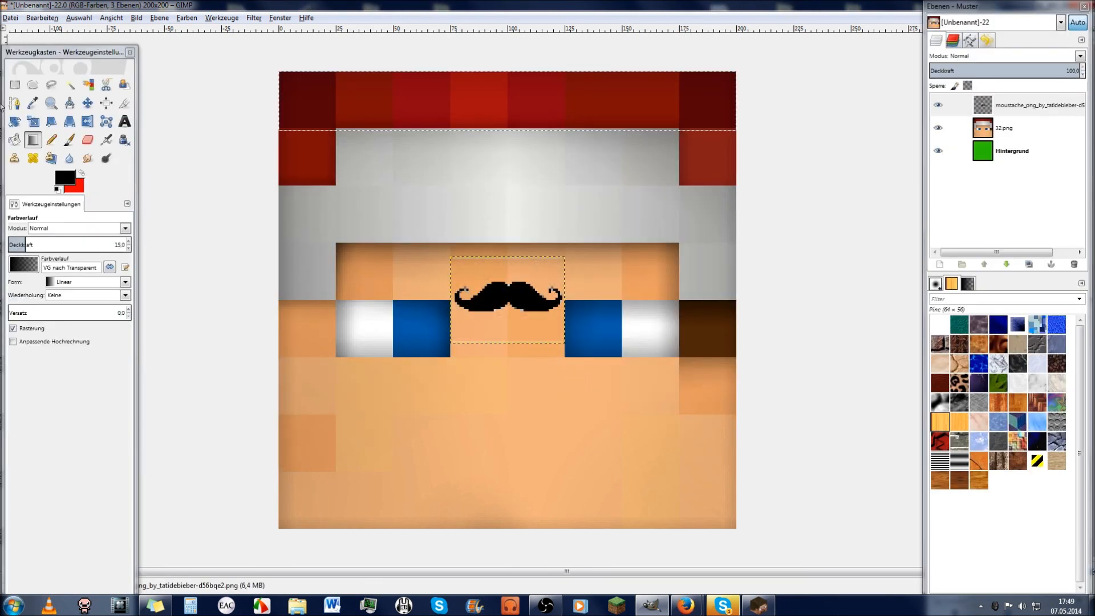
left_click(88, 102)
left_click_drag(529, 297, 526, 453)
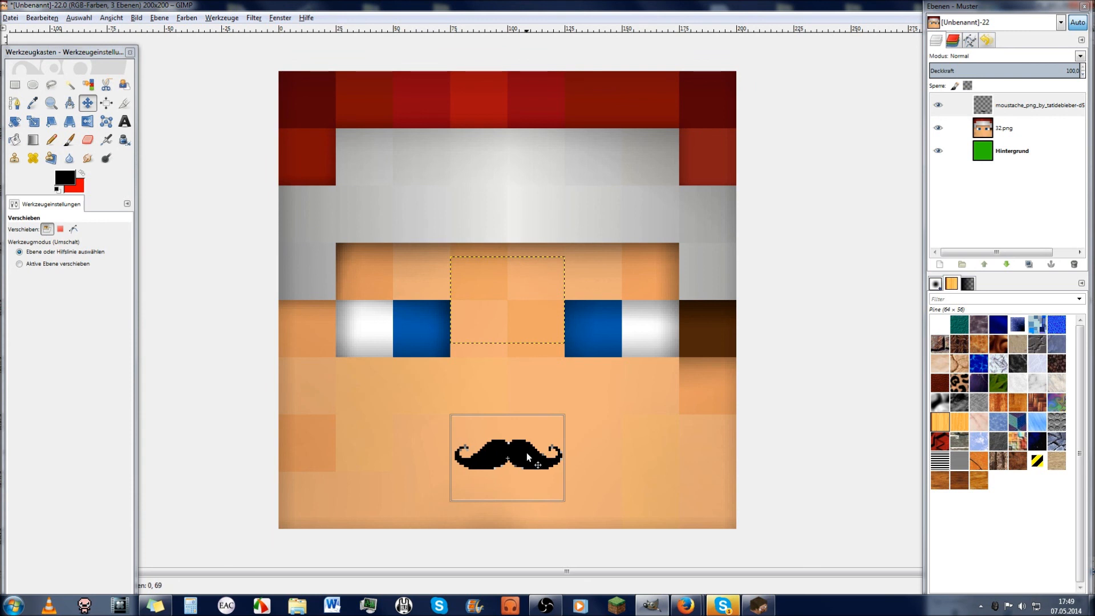
left_click(1015, 157)
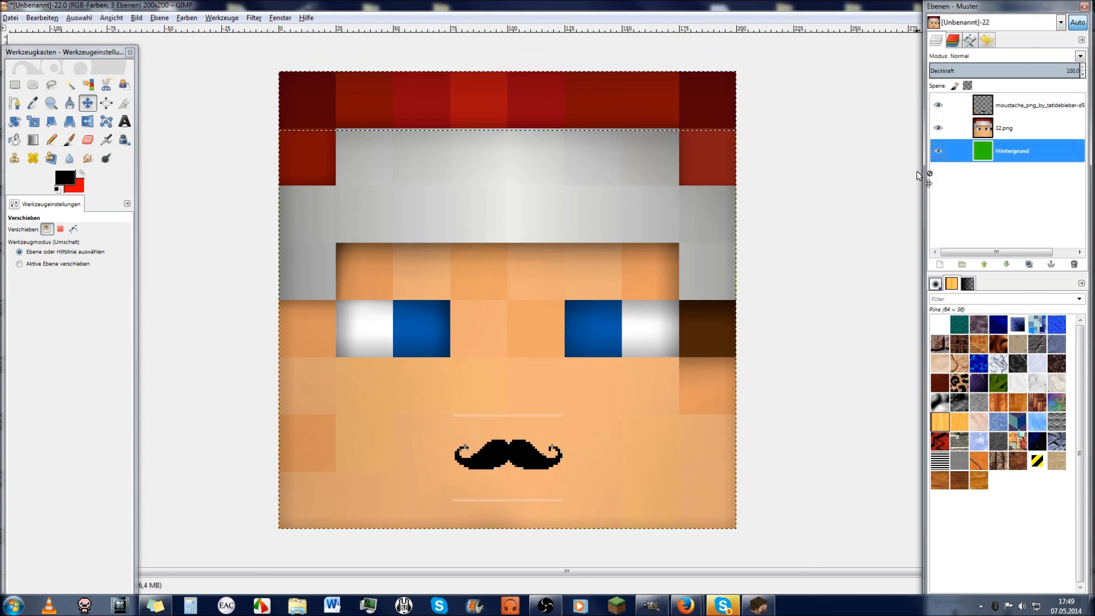
Step: Export the head as TheBigLeader.jpg into Faces at JPG quality 100, then show the desktop
left_click(12, 19)
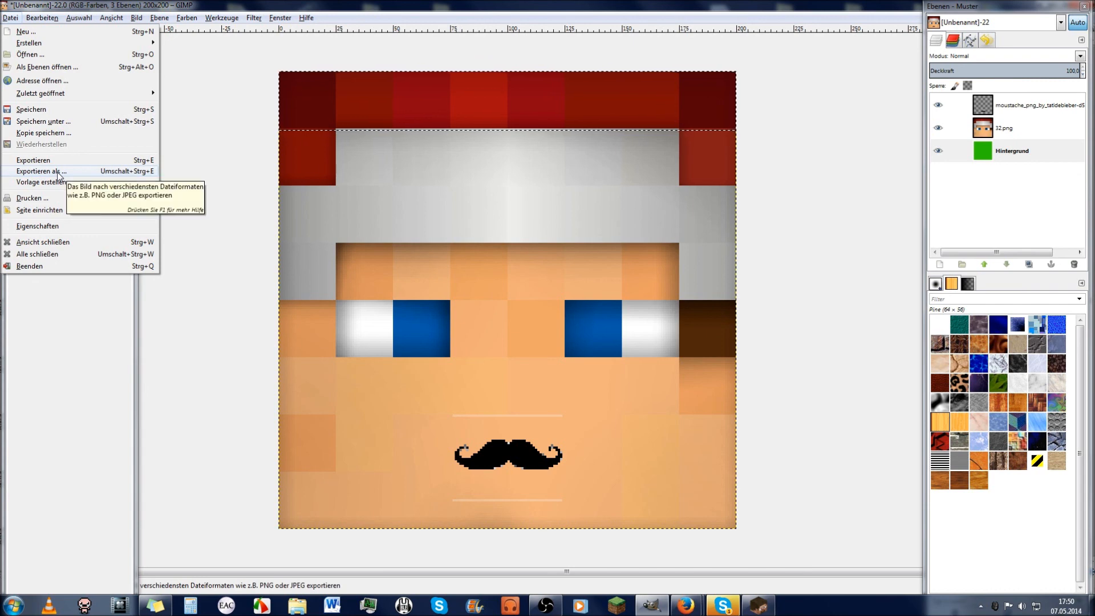
left_click(25, 172)
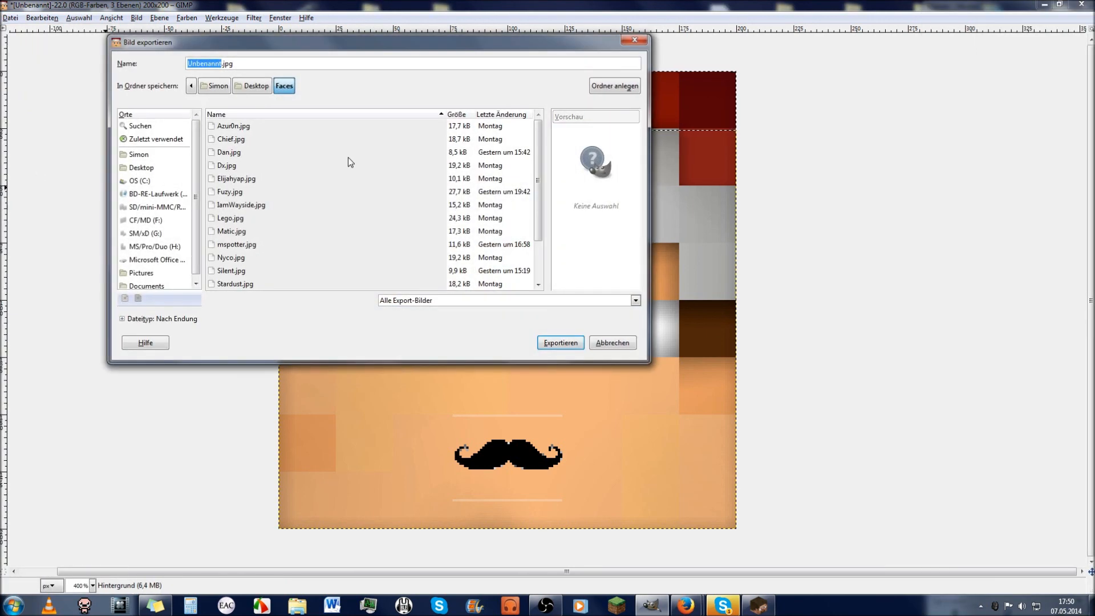
type("TheBigLeader")
left_click(548, 343)
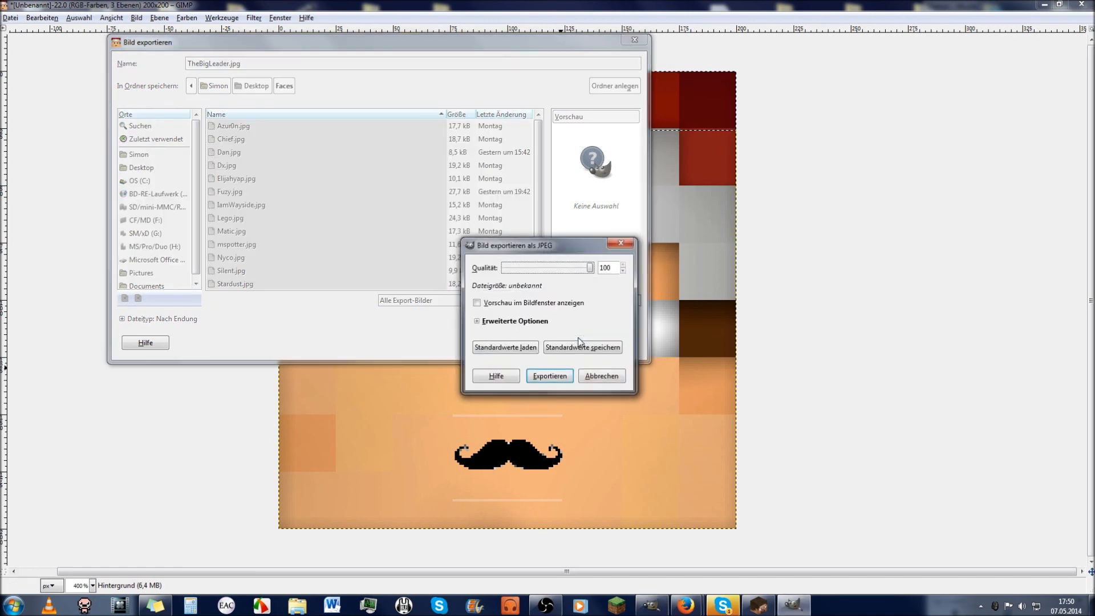
left_click(571, 376)
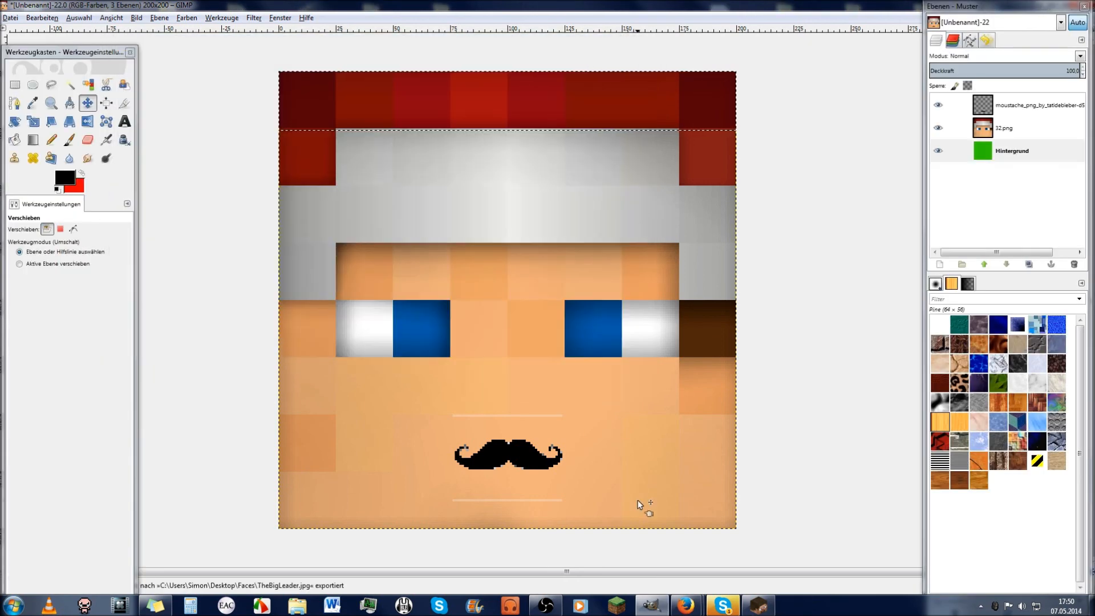
left_click(1091, 606)
Step: Open the Faces folder and browse its face images, previewing Fuzy
left_click(497, 510)
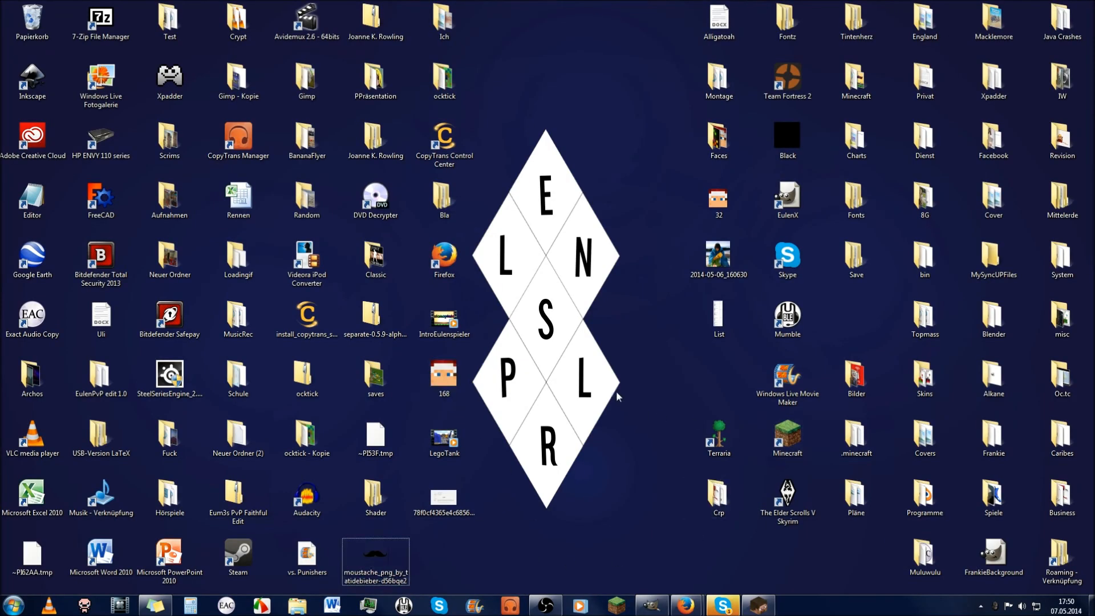
double_click(717, 140)
scroll(485, 371, "down", 15)
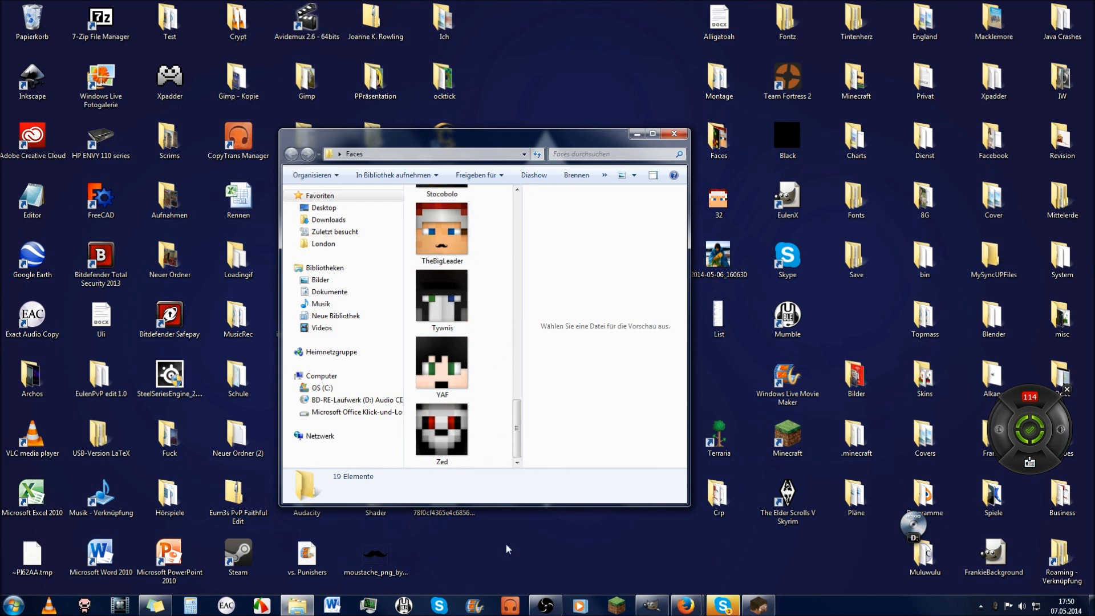
scroll(474, 353, "up", 5)
left_click(451, 251)
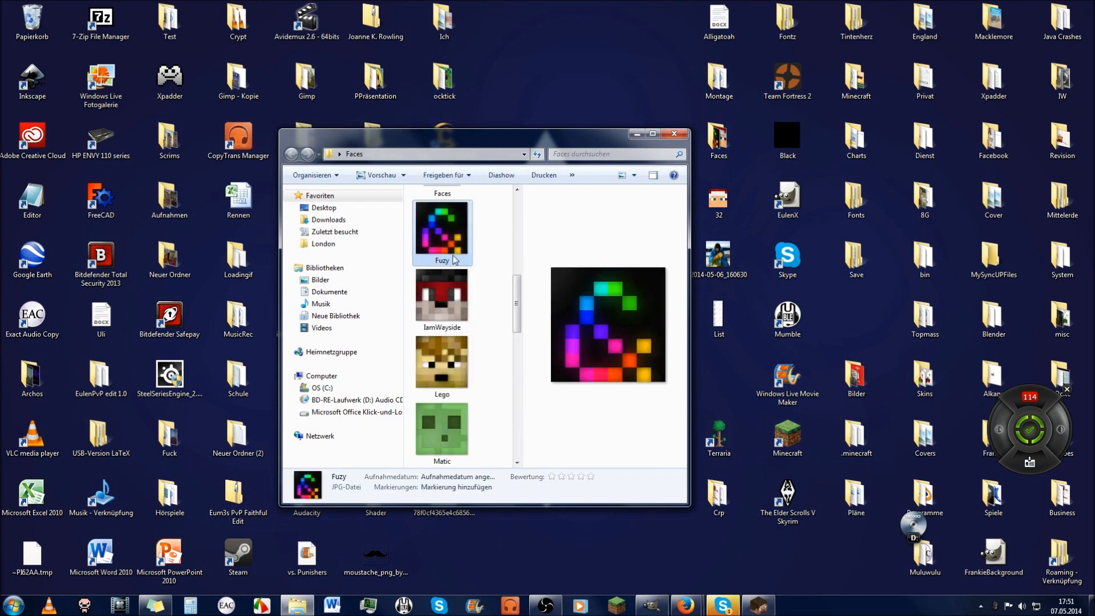
scroll(492, 398, "down", 5)
scroll(492, 397, "up", 5)
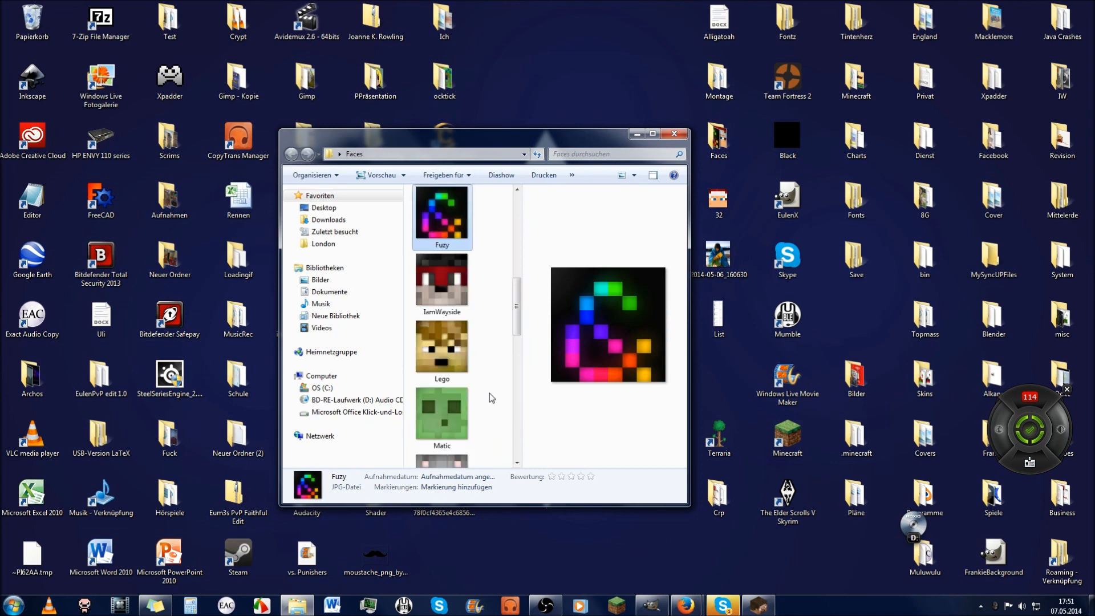
scroll(492, 398, "down", 3)
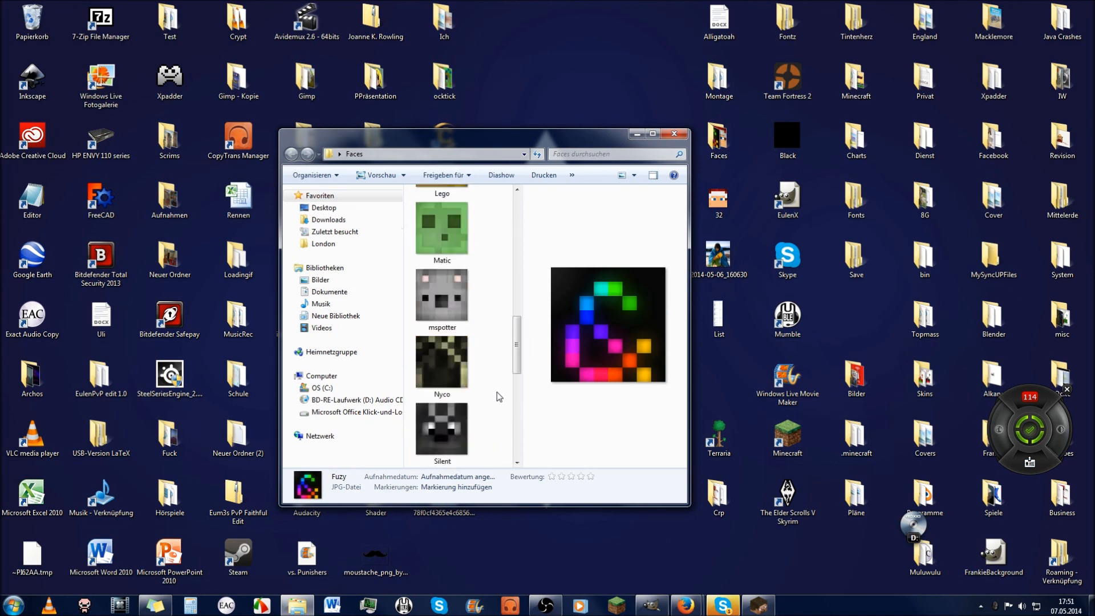
Step: View the Silent and Zed images in Photo Viewer, closing each afterward
double_click(442, 428)
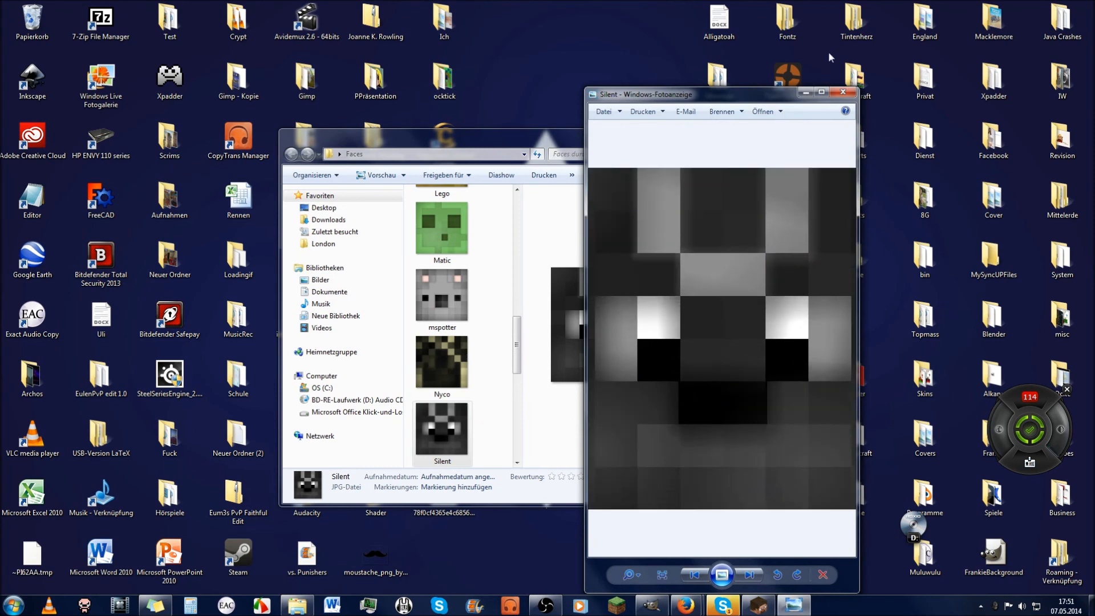
left_click(843, 92)
scroll(438, 388, "down", 3)
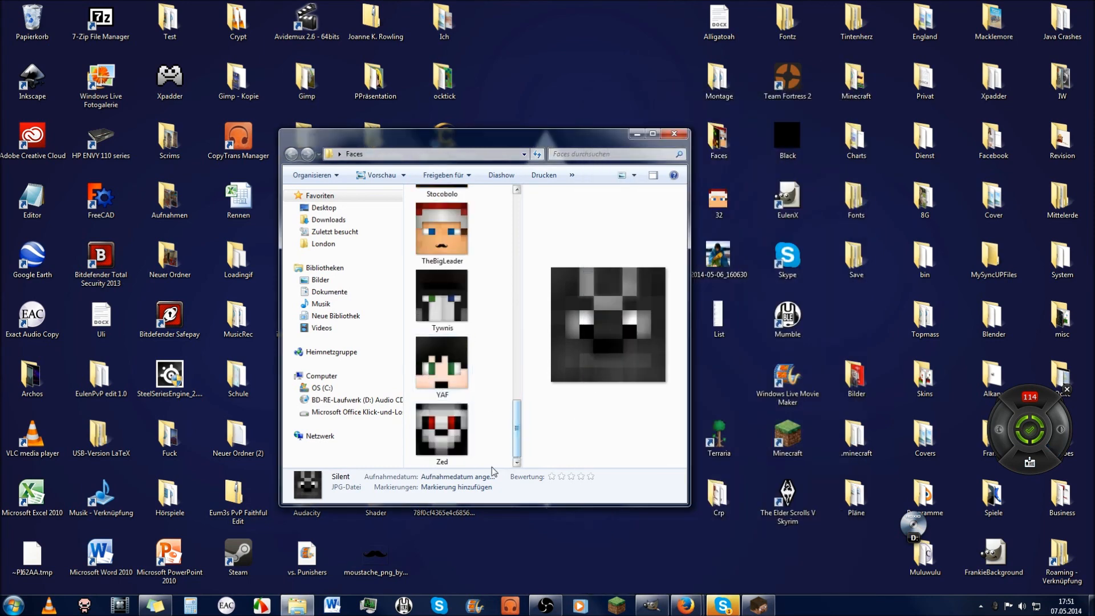
double_click(442, 429)
left_click_drag(633, 421, 802, 294)
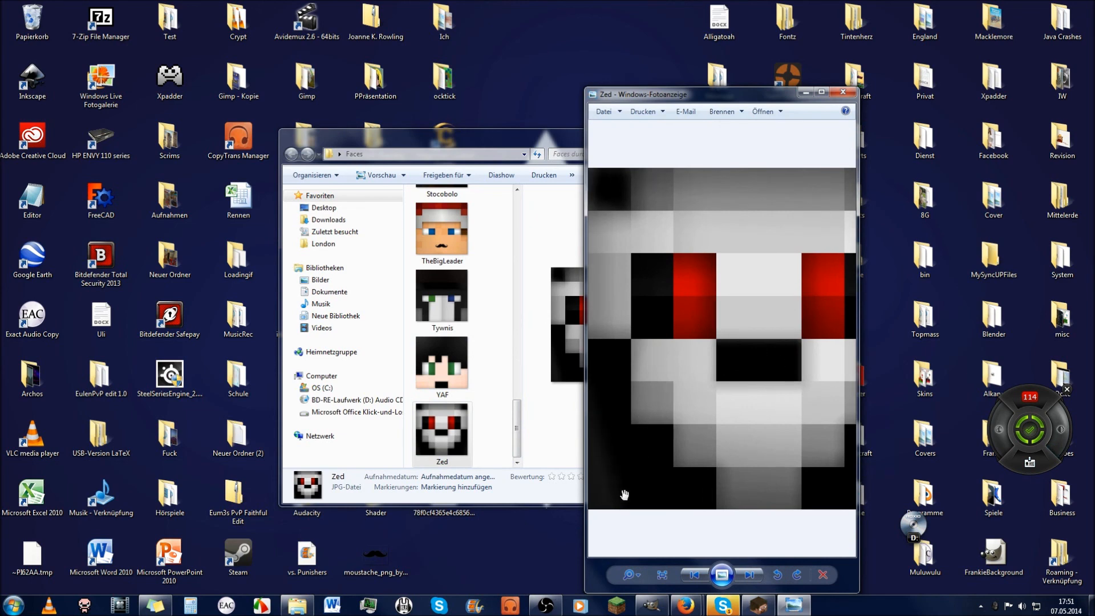
left_click(844, 93)
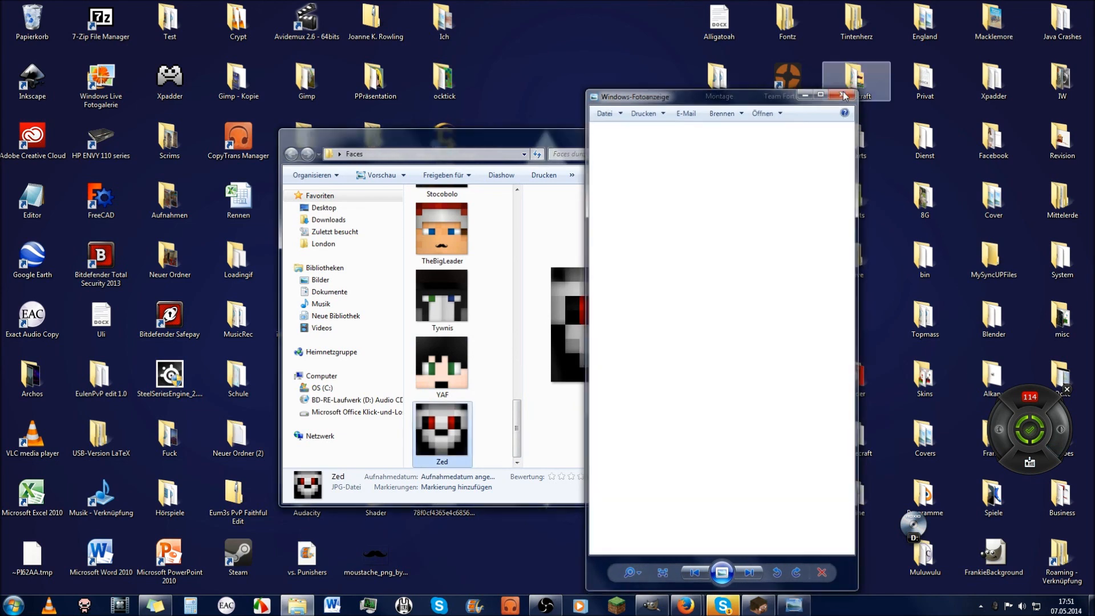
left_click_drag(517, 429, 536, 196)
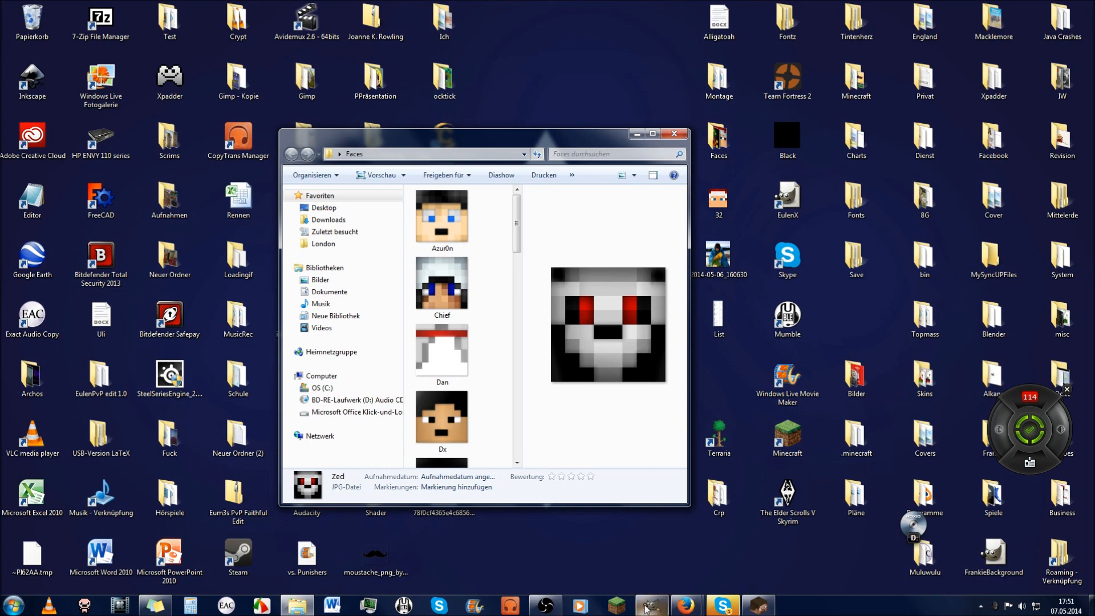
Step: Bring GIMP back and zoom out once on the finished moustached head
left_click(652, 606)
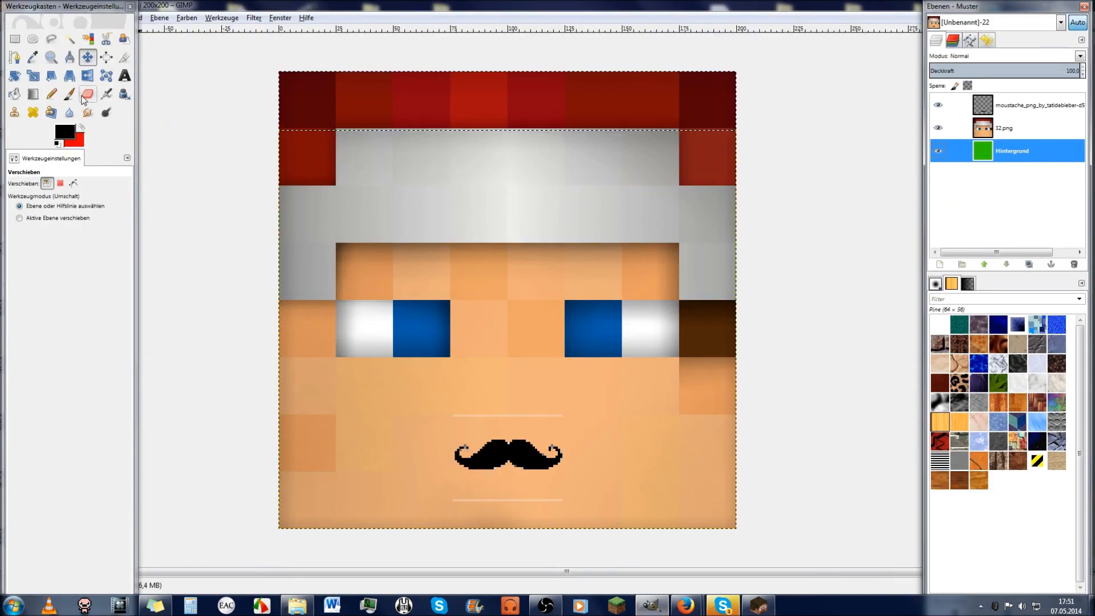
left_click(50, 57)
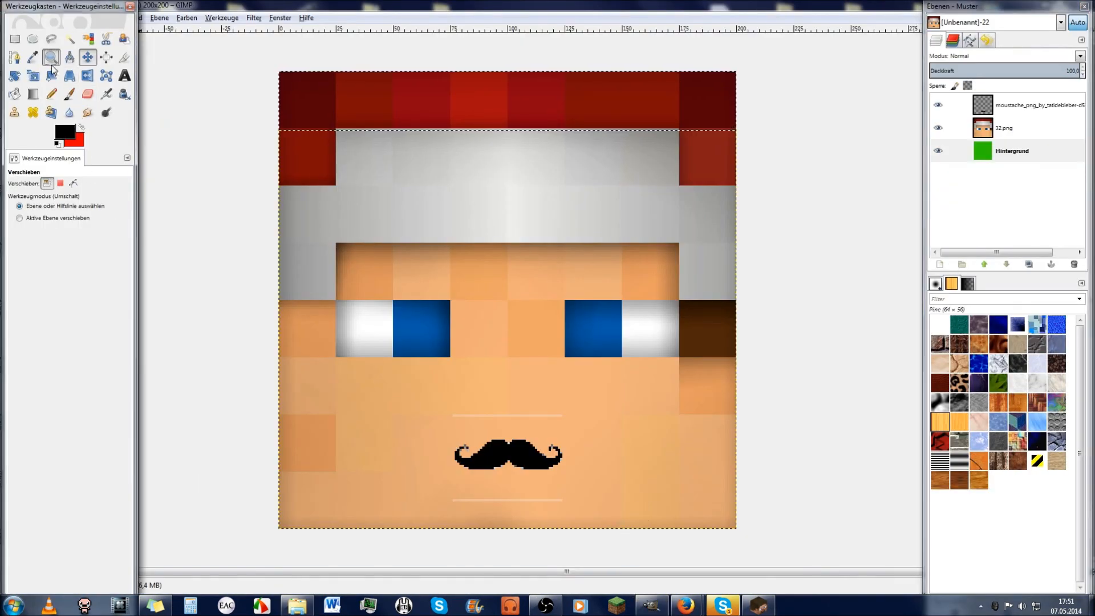
left_click(215, 318, "ctrl")
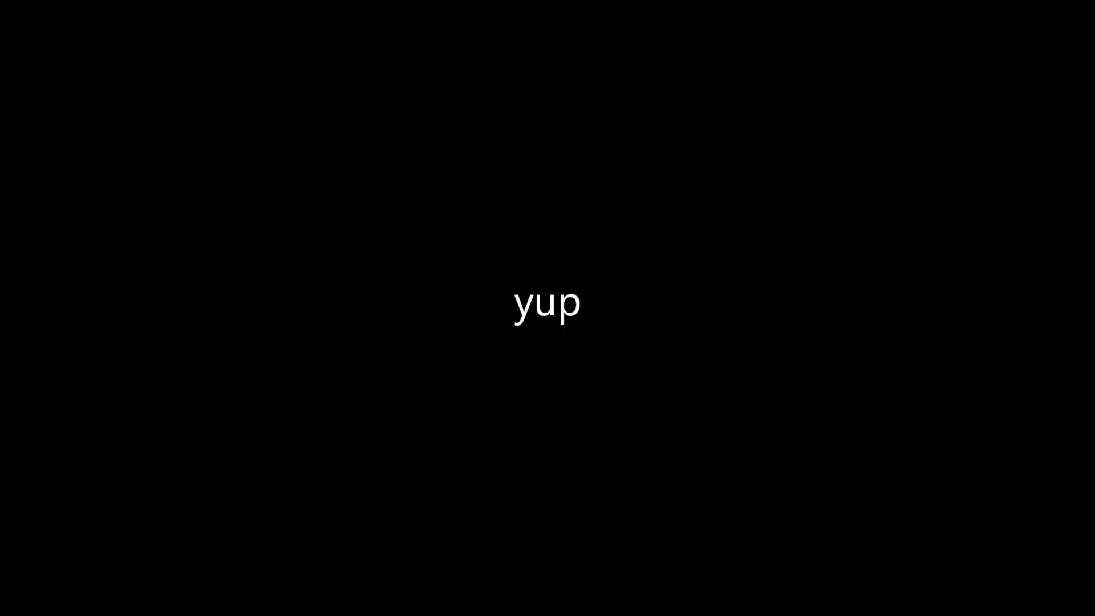